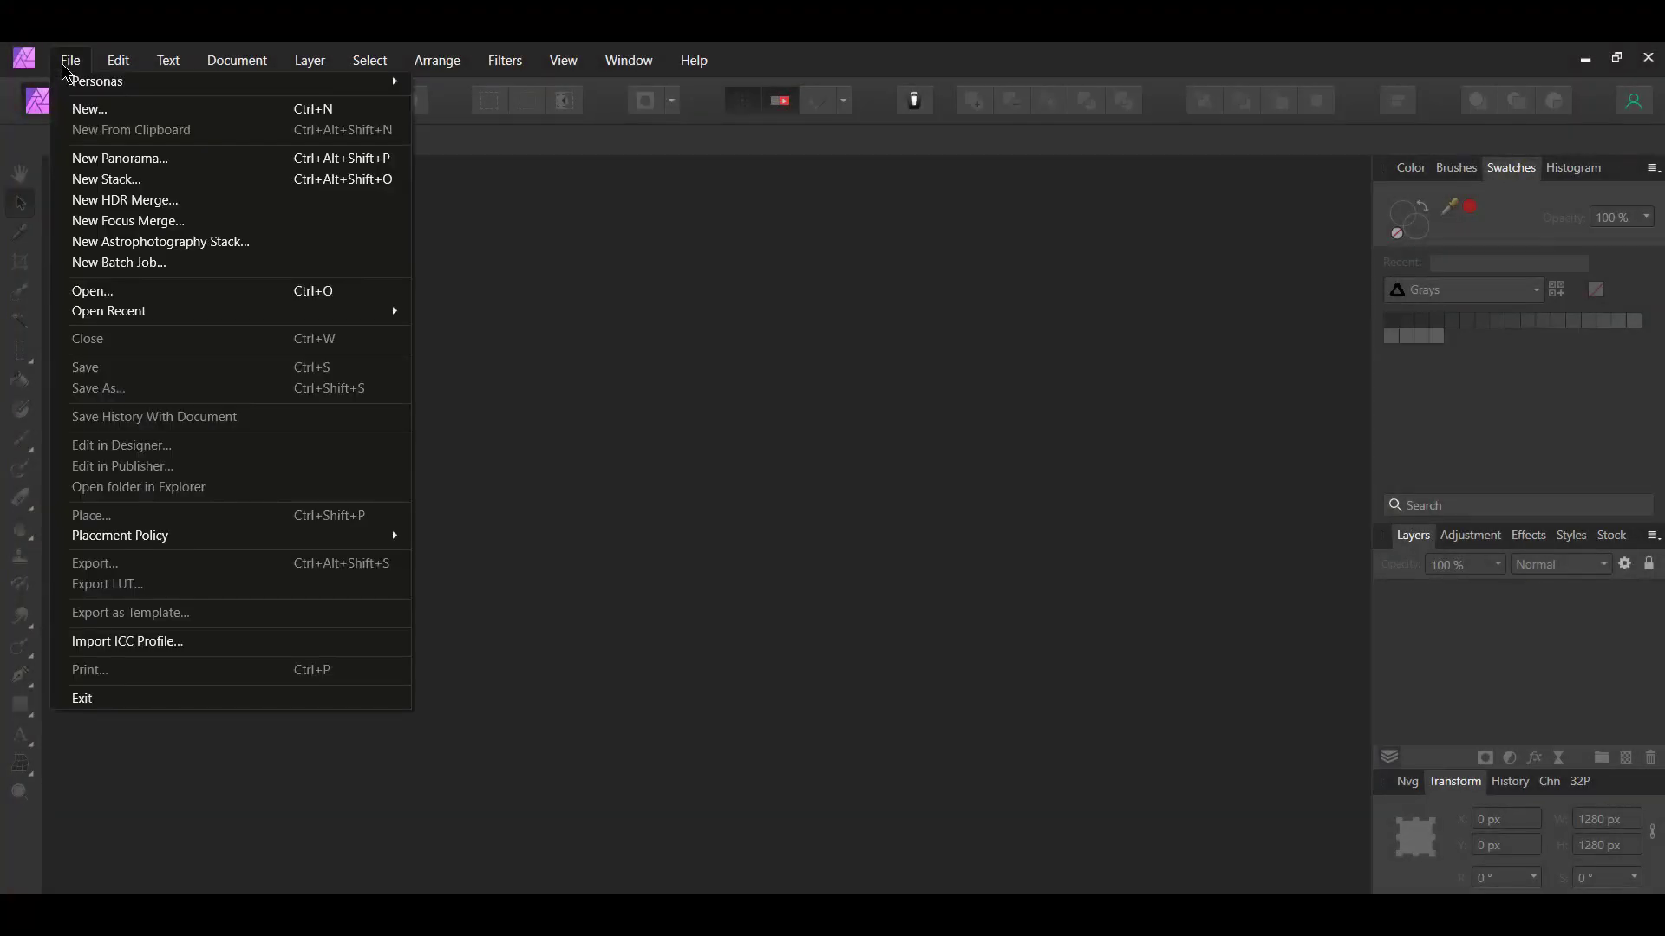
# - Open the portrait photo
pyautogui.click(80, 300)
pyautogui.click(624, 221)
pyautogui.click(652, 527)
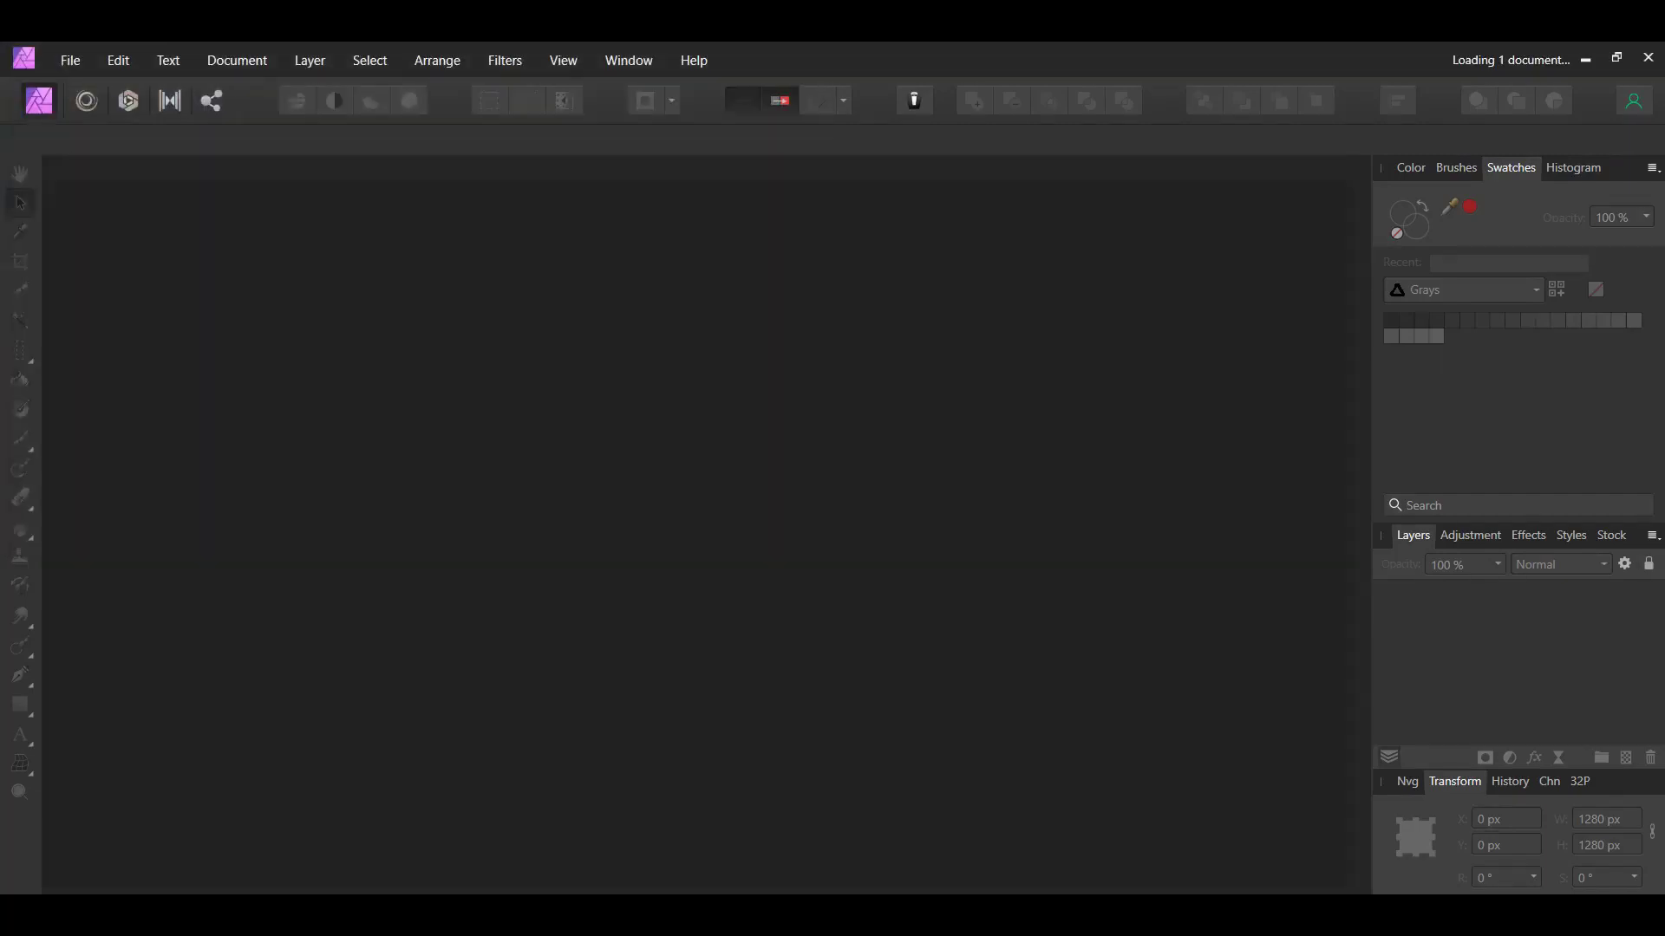
# - Duplicate the background layer, hide the original and apply Auto Levels to the copy
pyautogui.press('v')
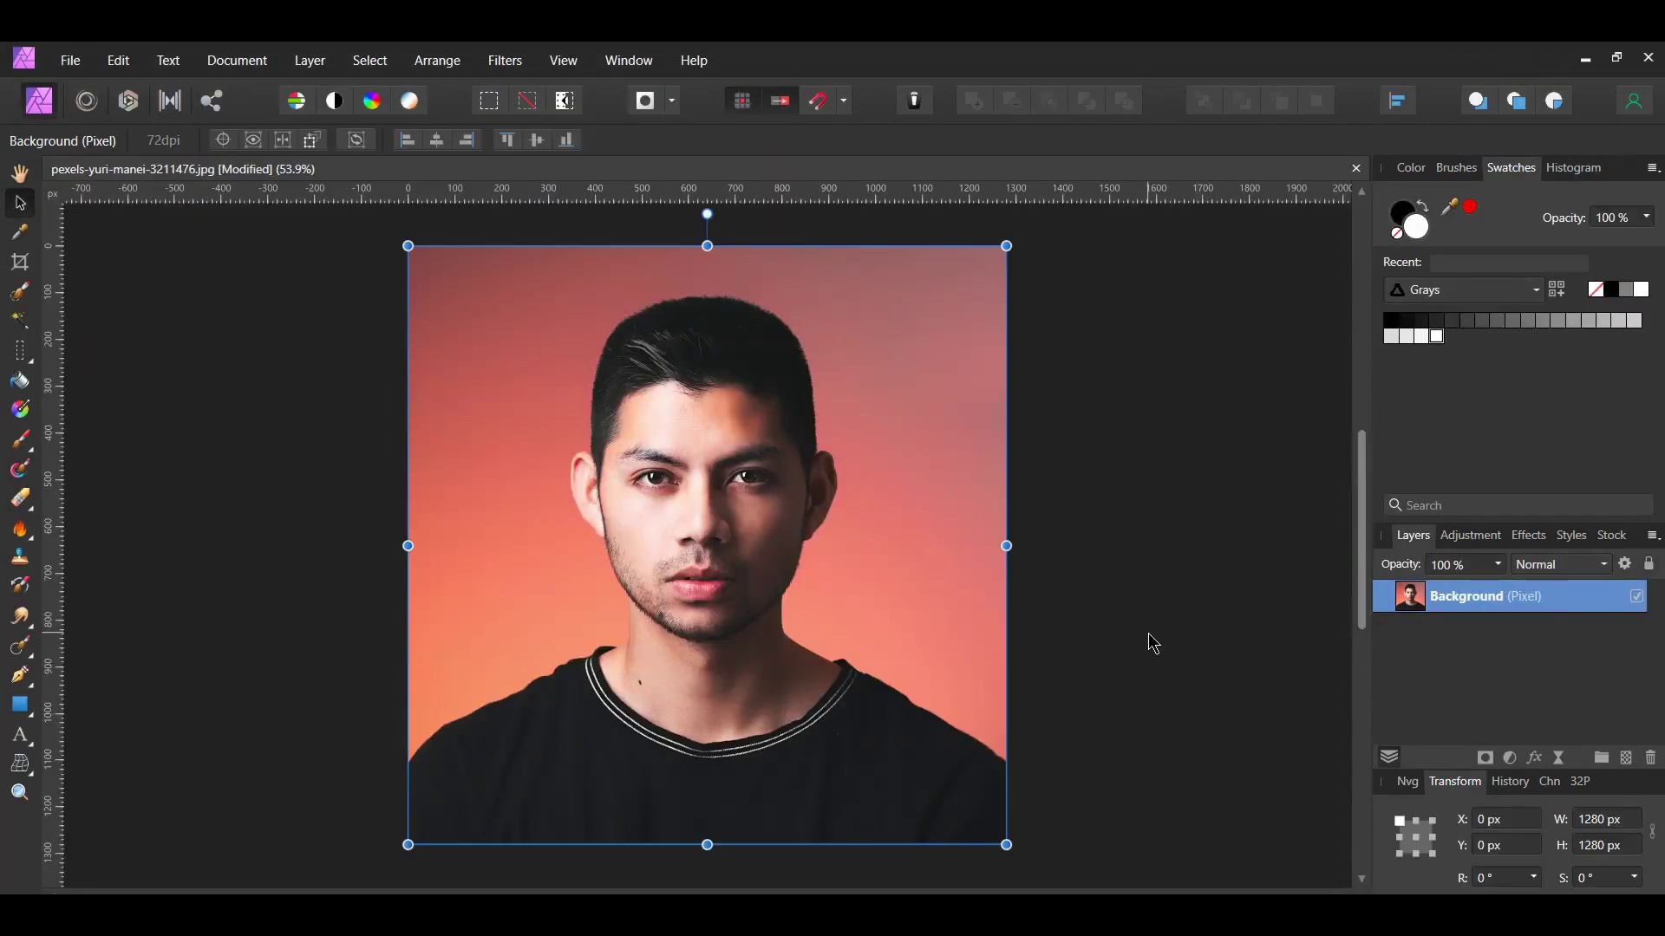
pyautogui.hotkey('ctrl', 'j')
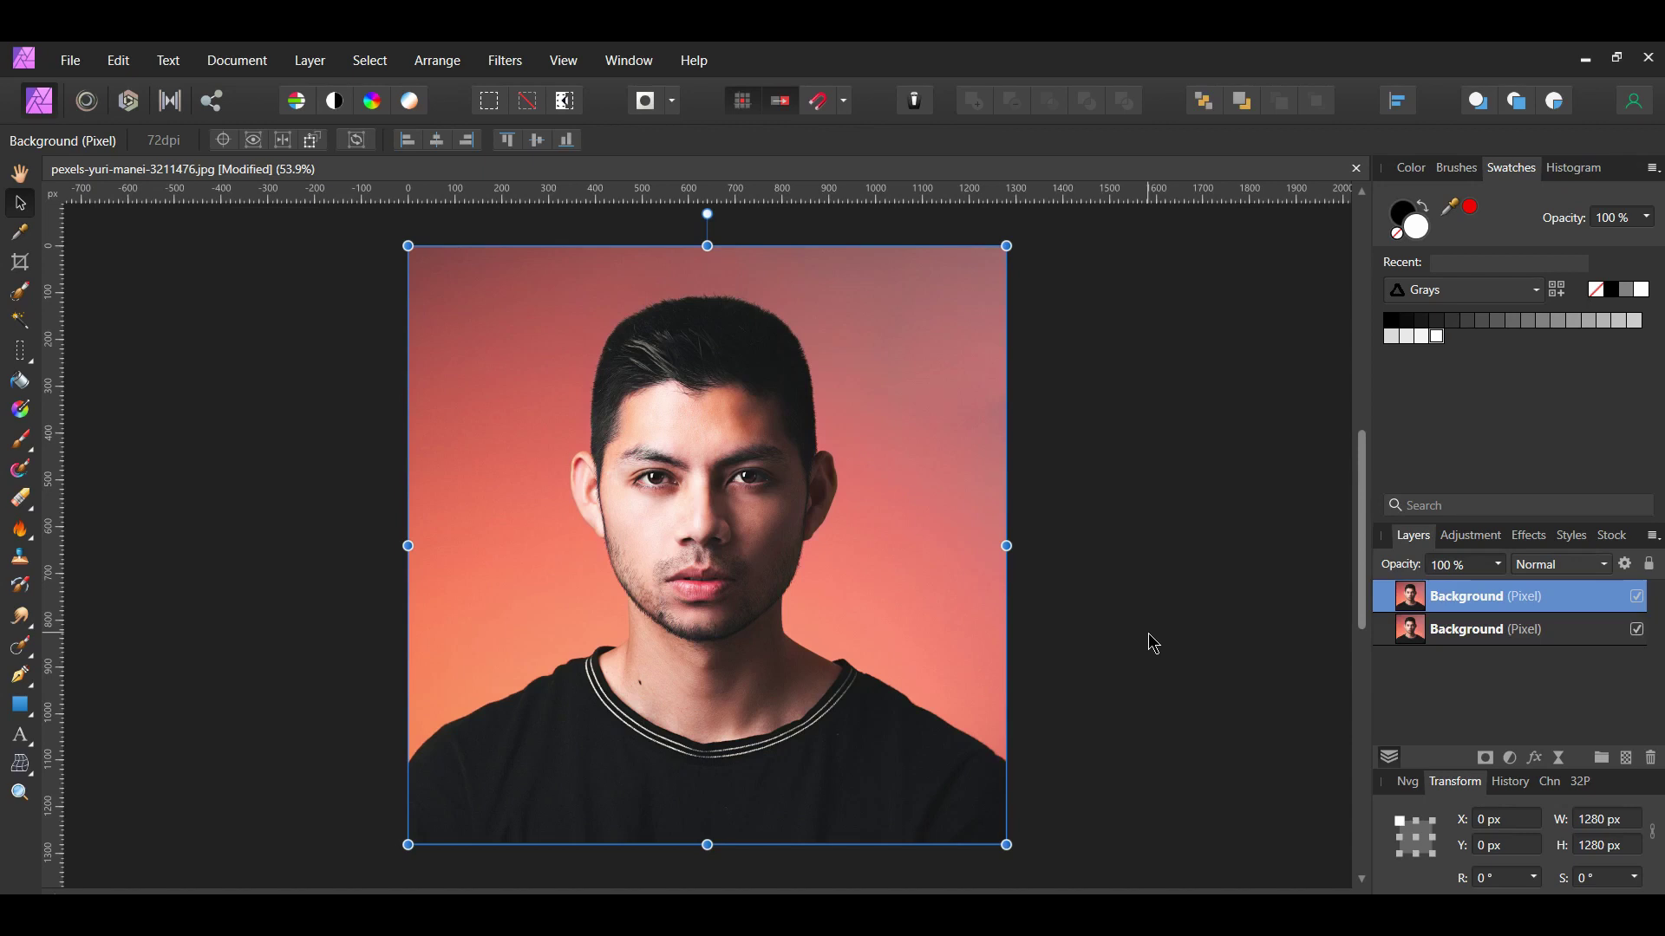
pyautogui.click(1637, 630)
pyautogui.click(299, 104)
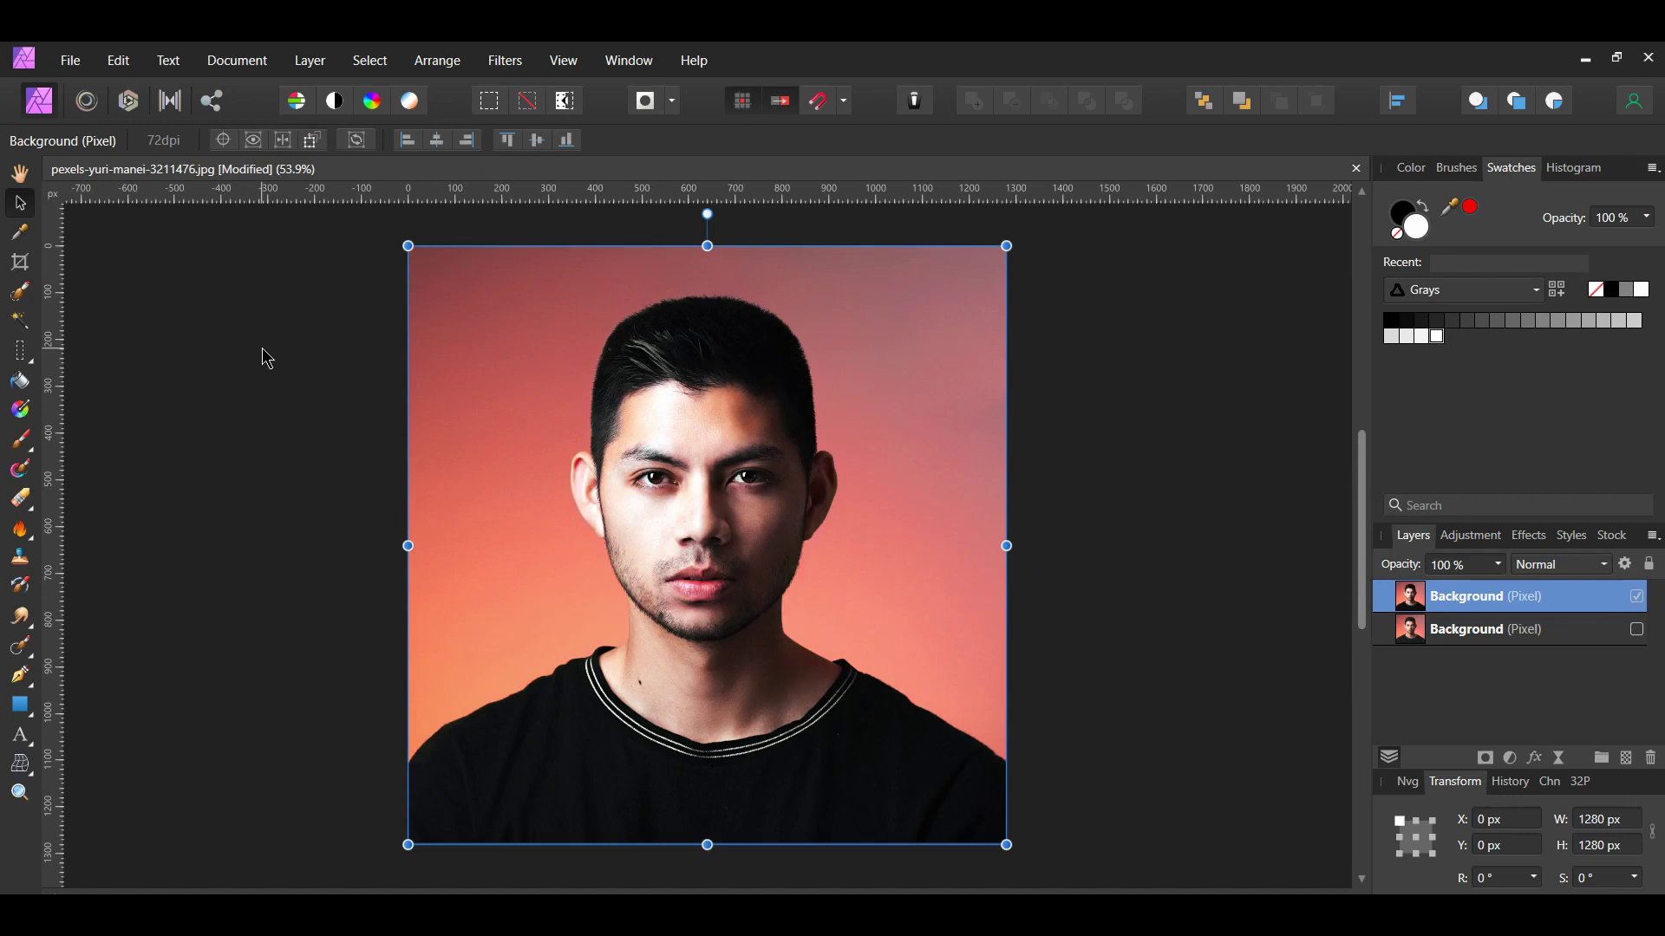
# - Add a Shadows / Highlights adjustment with Shadows at 50%, toggling it off and on to compare
pyautogui.click(1510, 759)
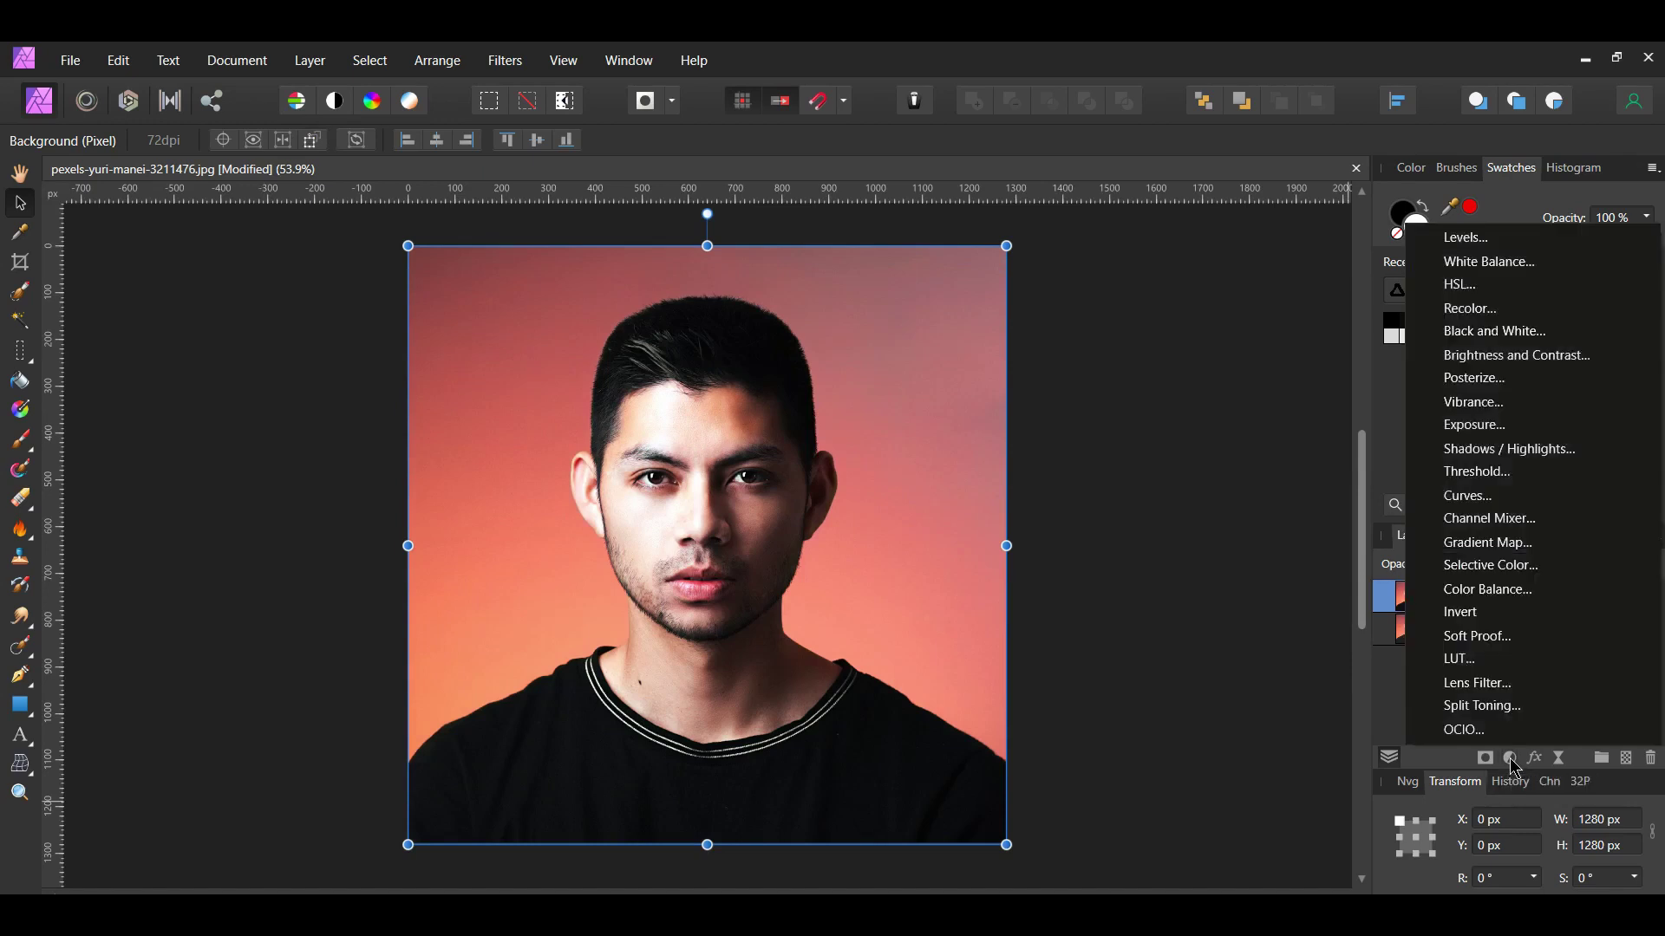
pyautogui.click(1572, 449)
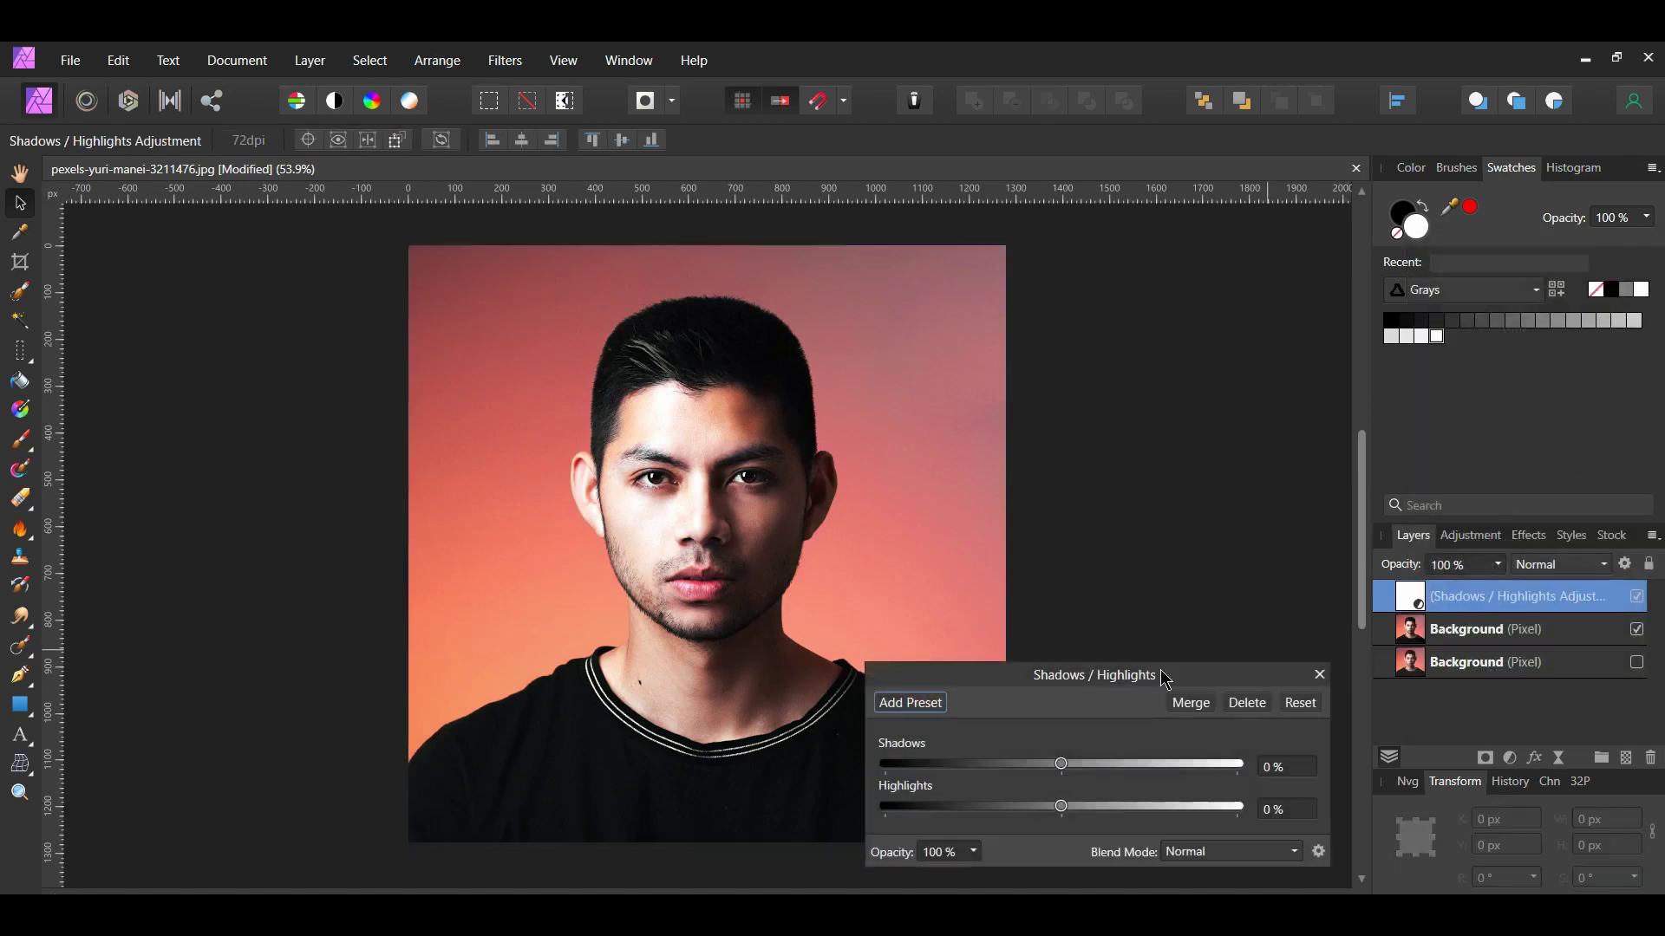
pyautogui.moveTo(1090, 681); pyautogui.dragTo(1228, 328)
pyautogui.click(1429, 420)
pyautogui.write('50')
pyautogui.press('Return')
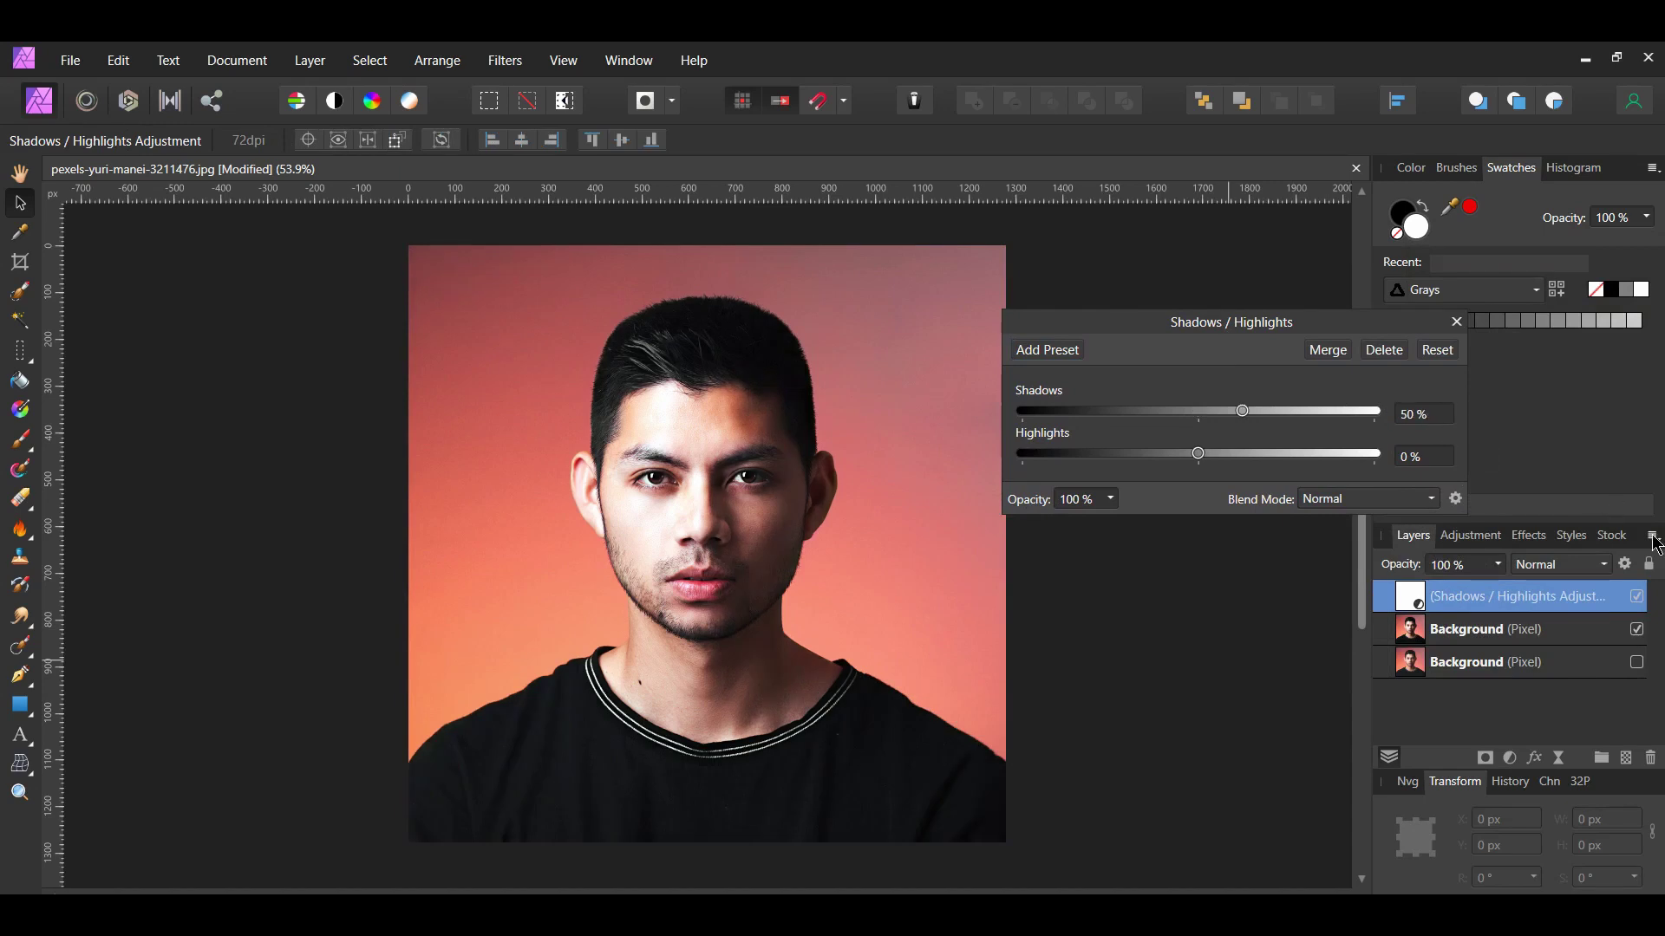
pyautogui.click(1637, 598)
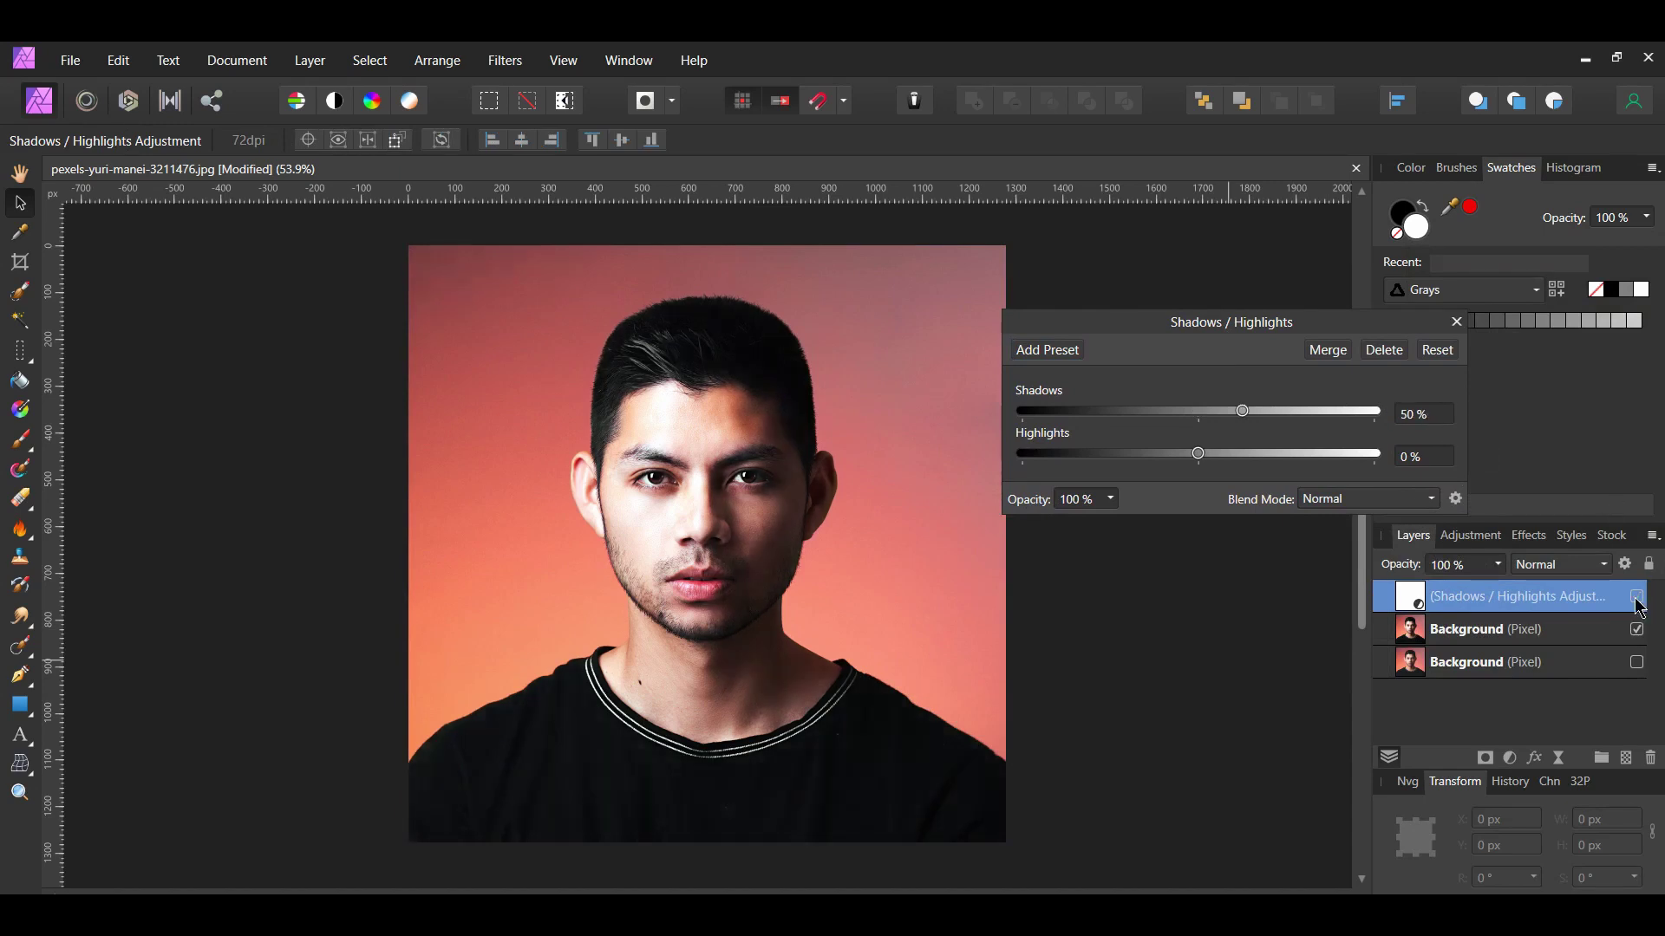
pyautogui.click(1638, 598)
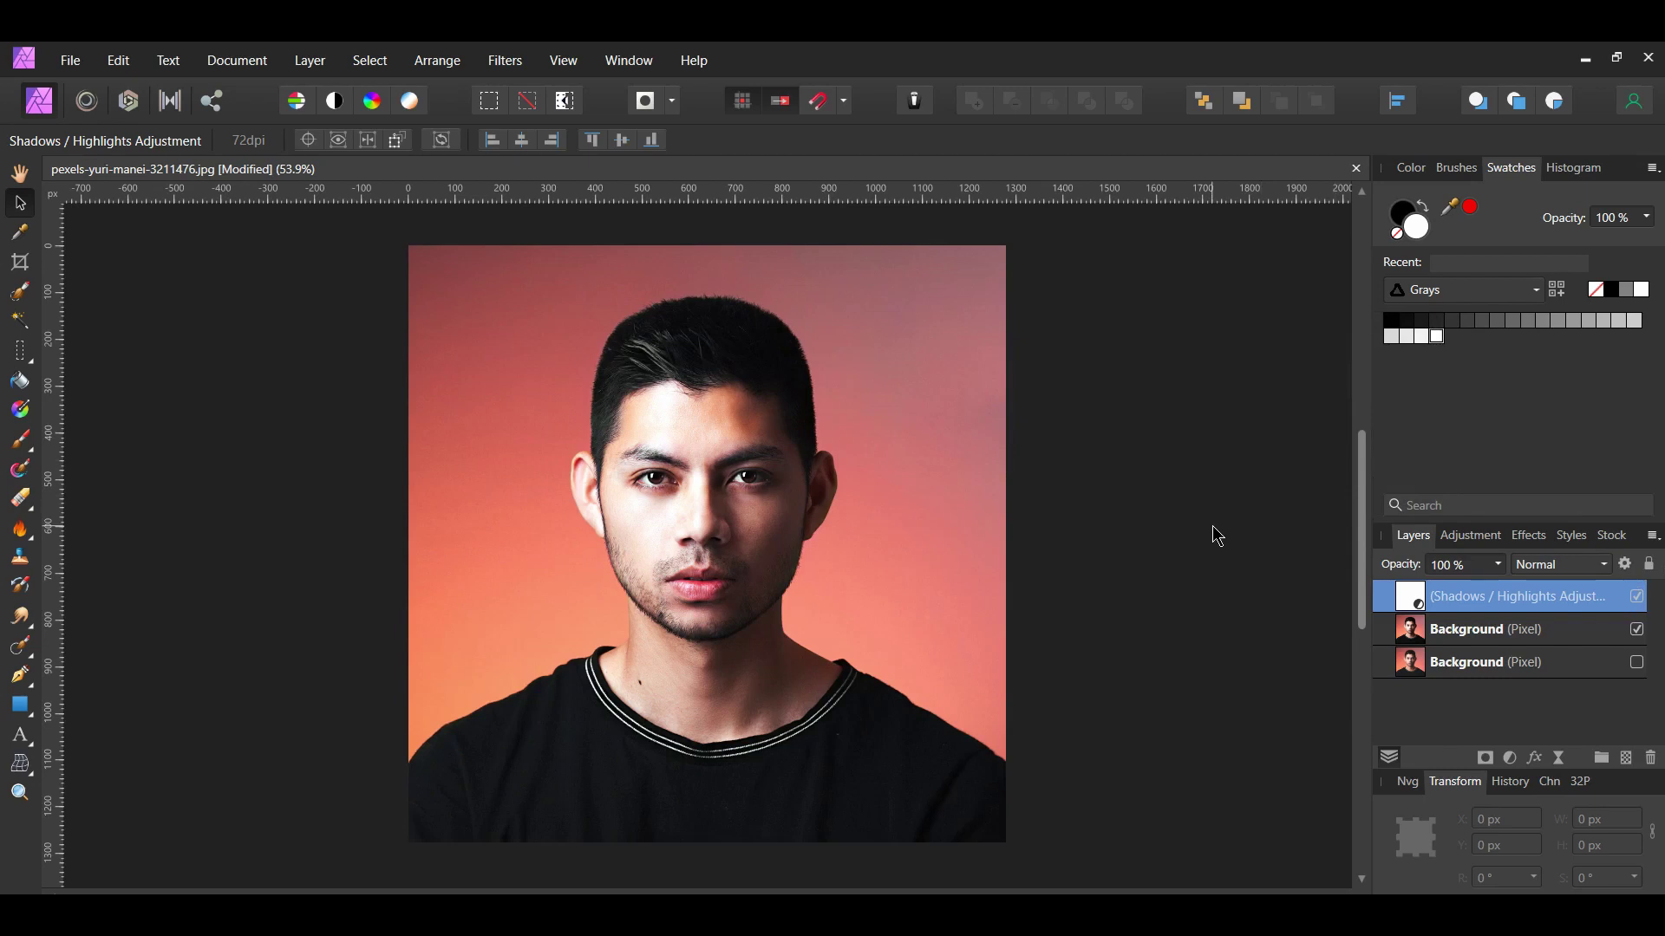
# - Merge Visible into a new pixel layer and hide the adjustment and Background layers beneath
pyautogui.keyDown('shift'); pyautogui.click(1478, 635); pyautogui.keyUp('shift')
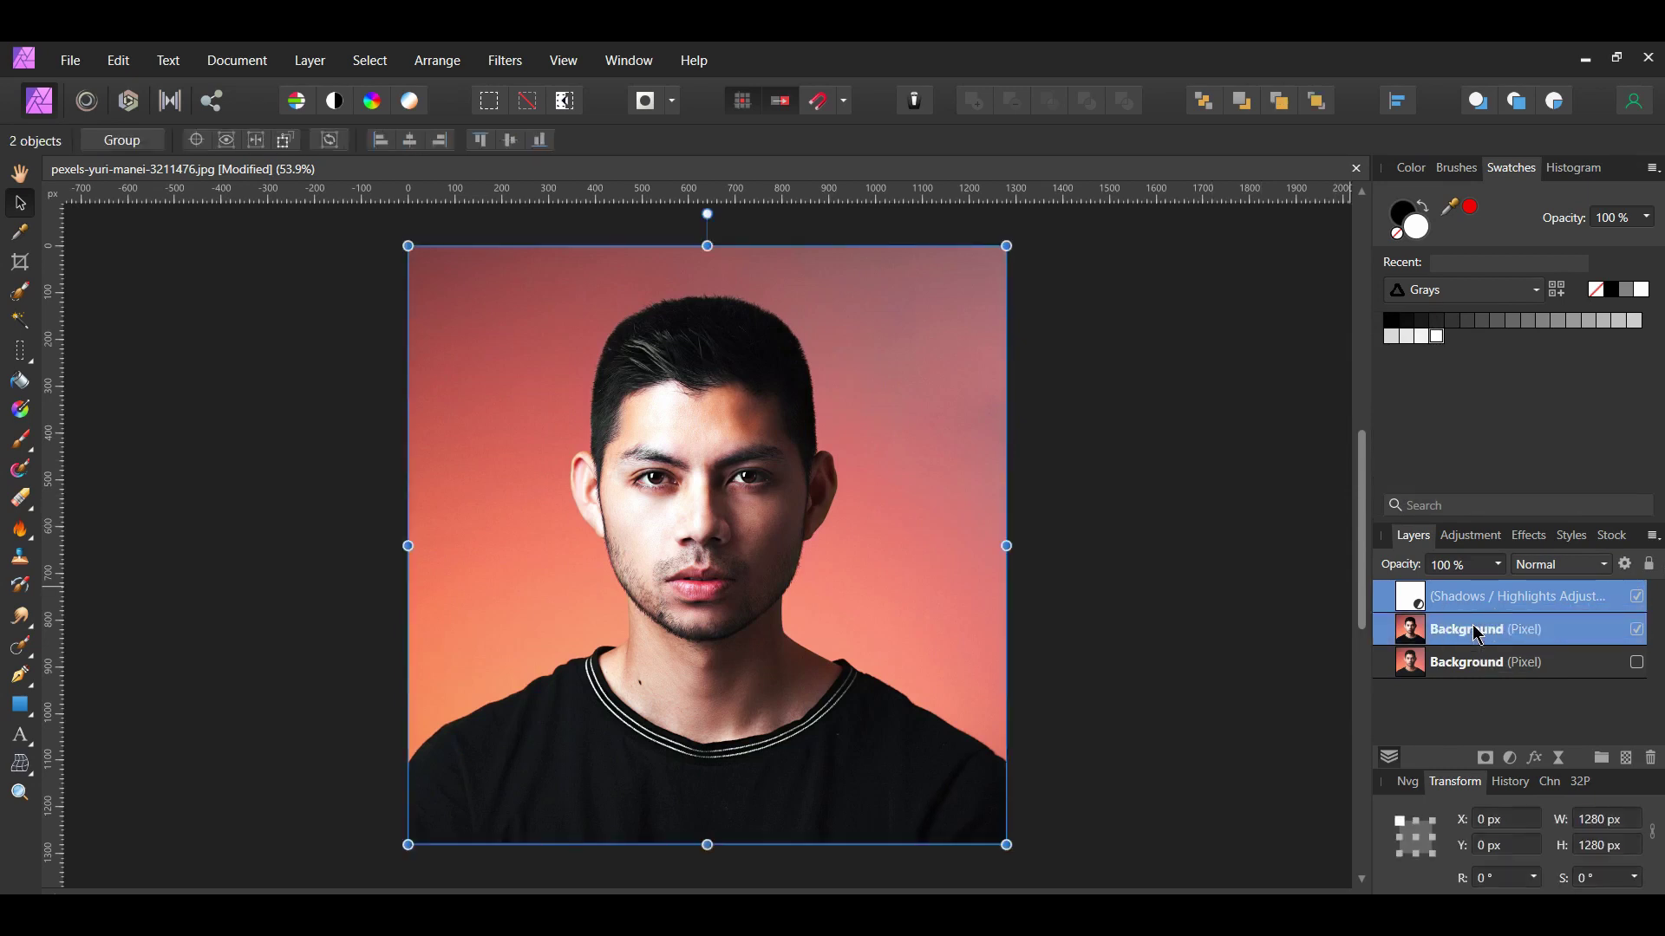
pyautogui.rightClick(1479, 635)
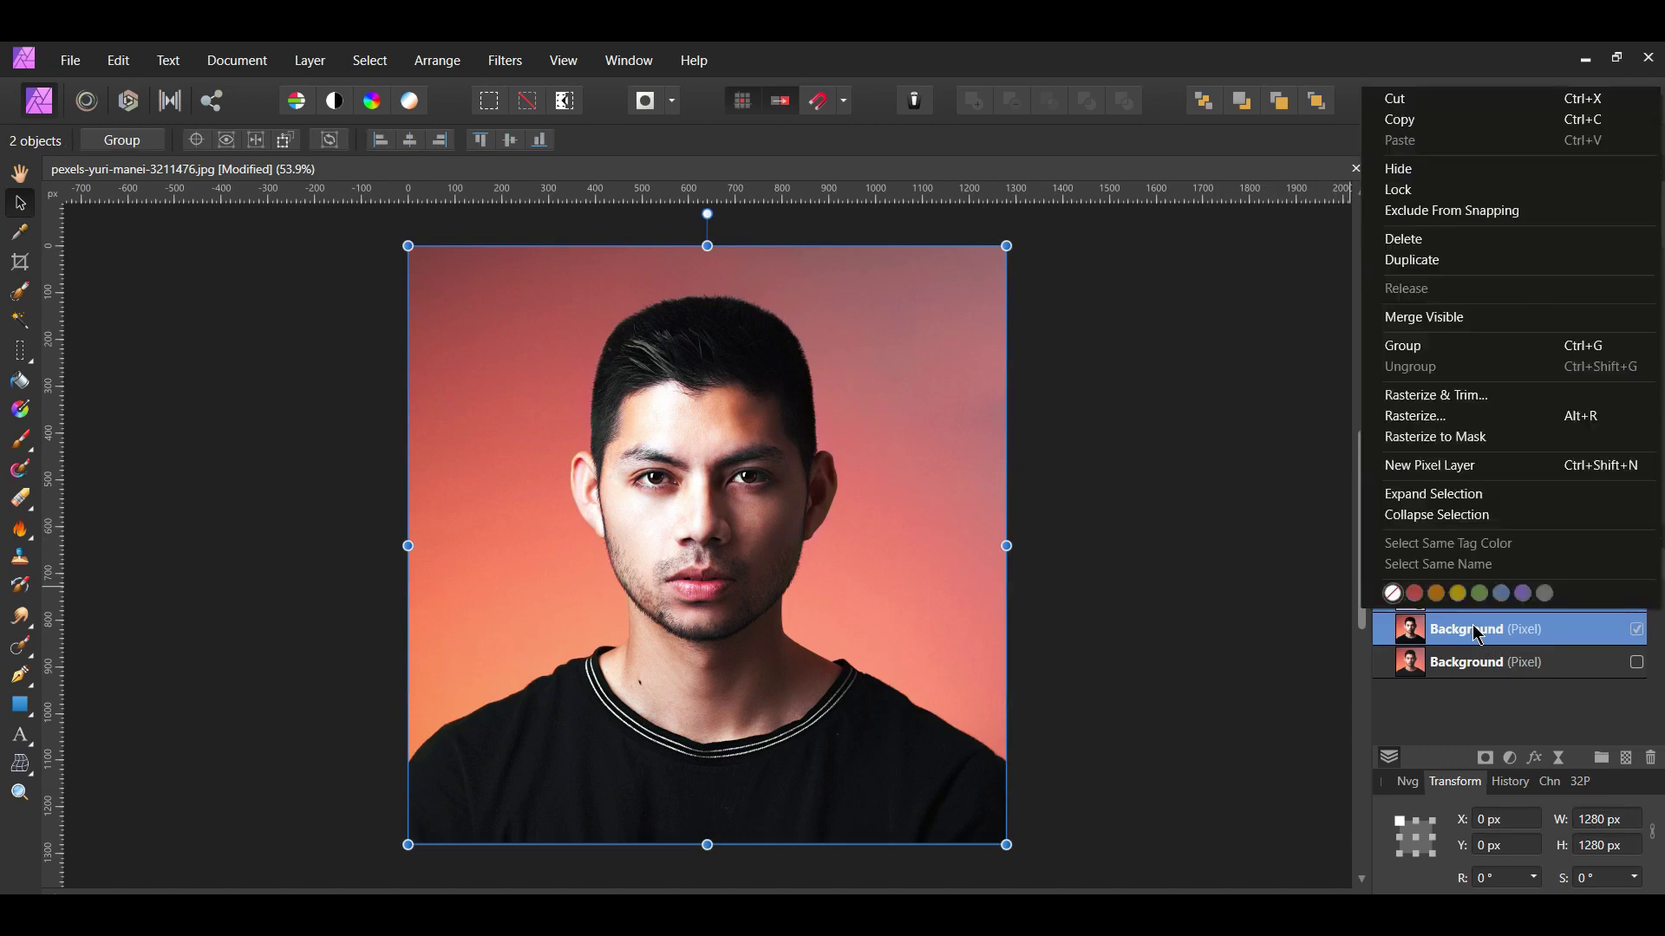
pyautogui.click(1439, 318)
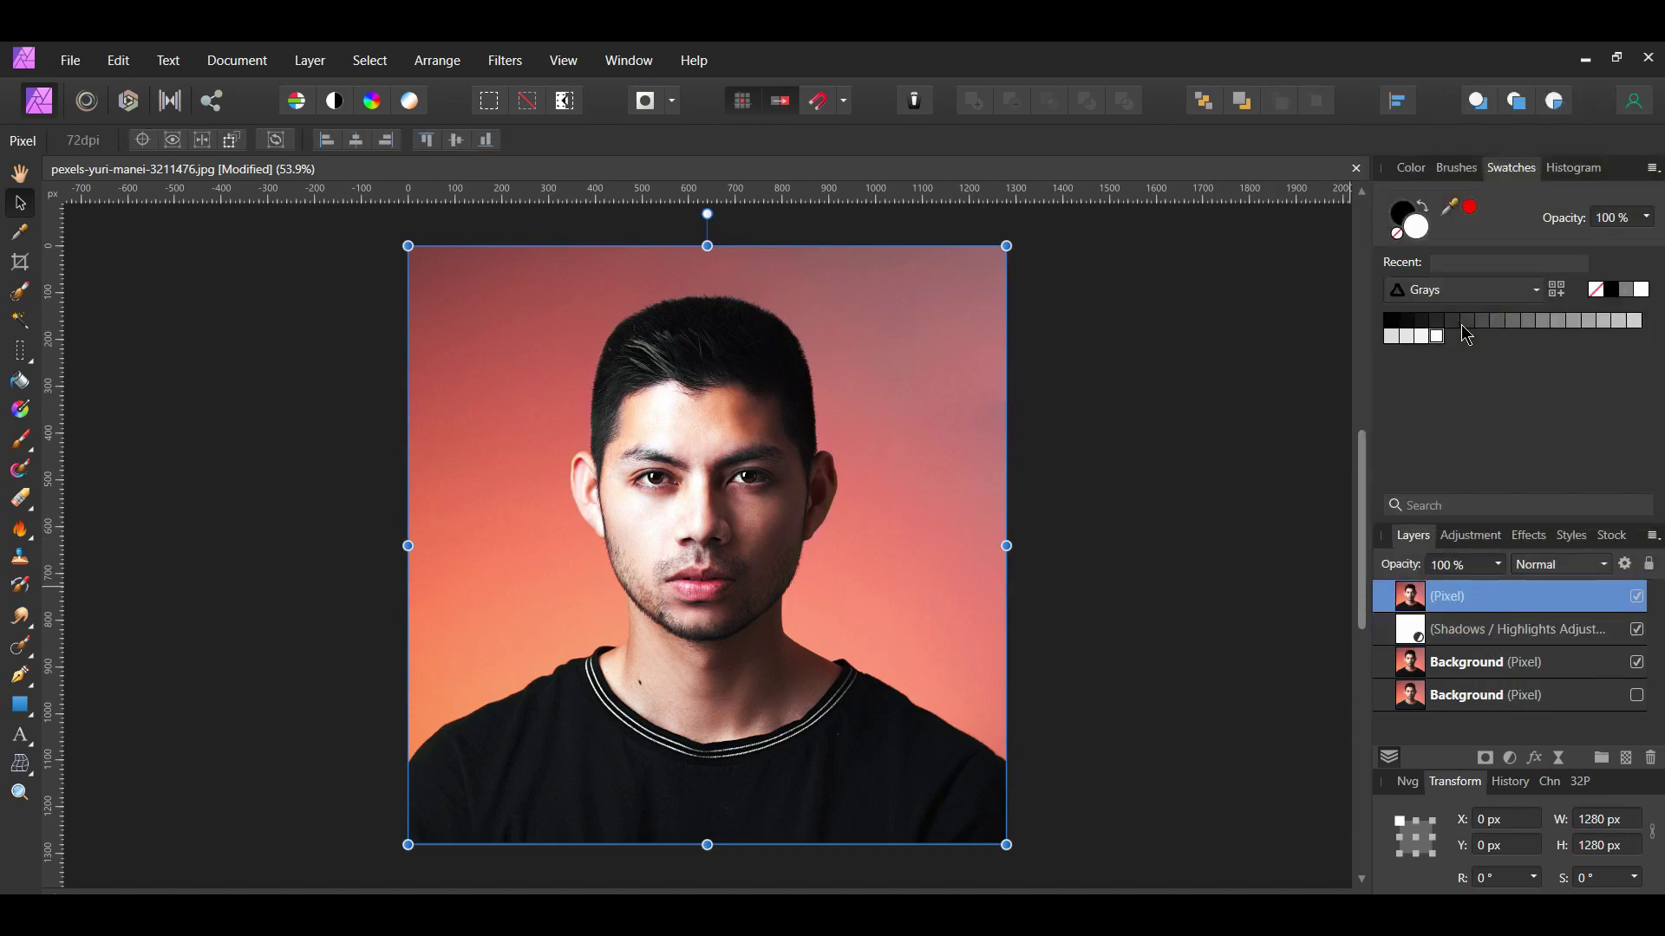
pyautogui.click(1637, 631)
pyautogui.click(1638, 663)
pyautogui.press('w')
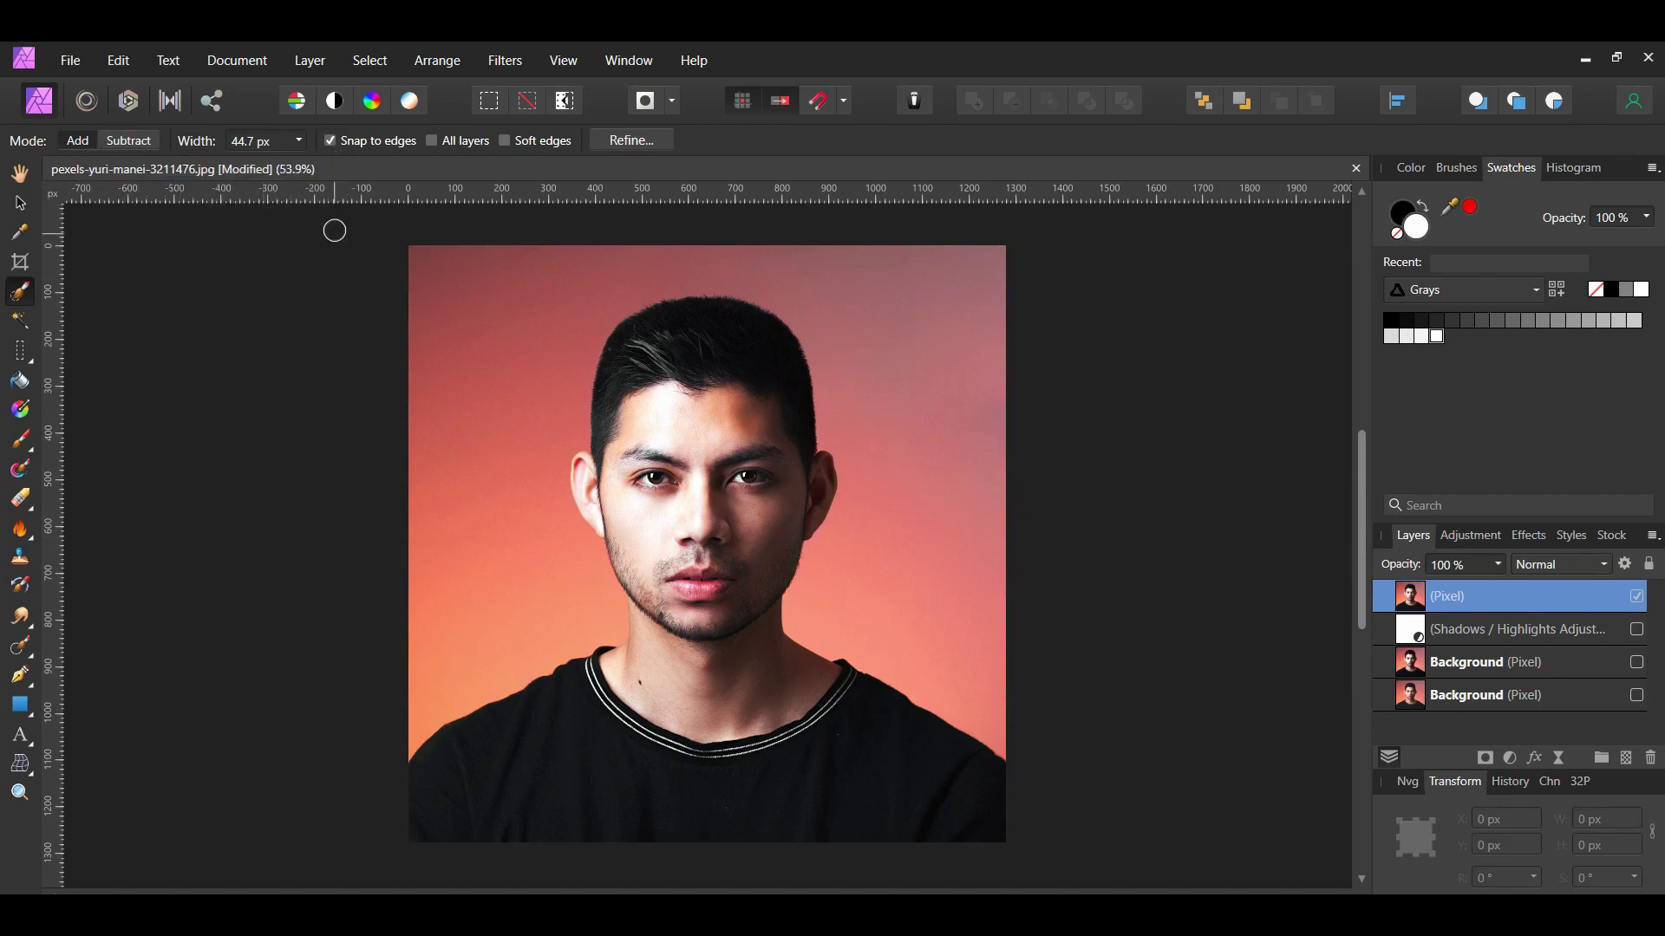
# - Paint a selection over the hair and face, copy it to a new layer, then deselect
pyautogui.press(']')
pyautogui.press(']')
pyautogui.press(']')
pyautogui.moveTo(651, 347)
pyautogui.mouseDown()
pyautogui.moveTo(699, 353)
pyautogui.moveTo(684, 341)
pyautogui.moveTo(707, 338)
pyautogui.moveTo(743, 372)
pyautogui.moveTo(725, 356)
pyautogui.moveTo(732, 520)
pyautogui.moveTo(757, 501)
pyautogui.moveTo(659, 606)
pyautogui.moveTo(694, 638)
pyautogui.mouseUp()
pyautogui.scroll(1, 694, 637)
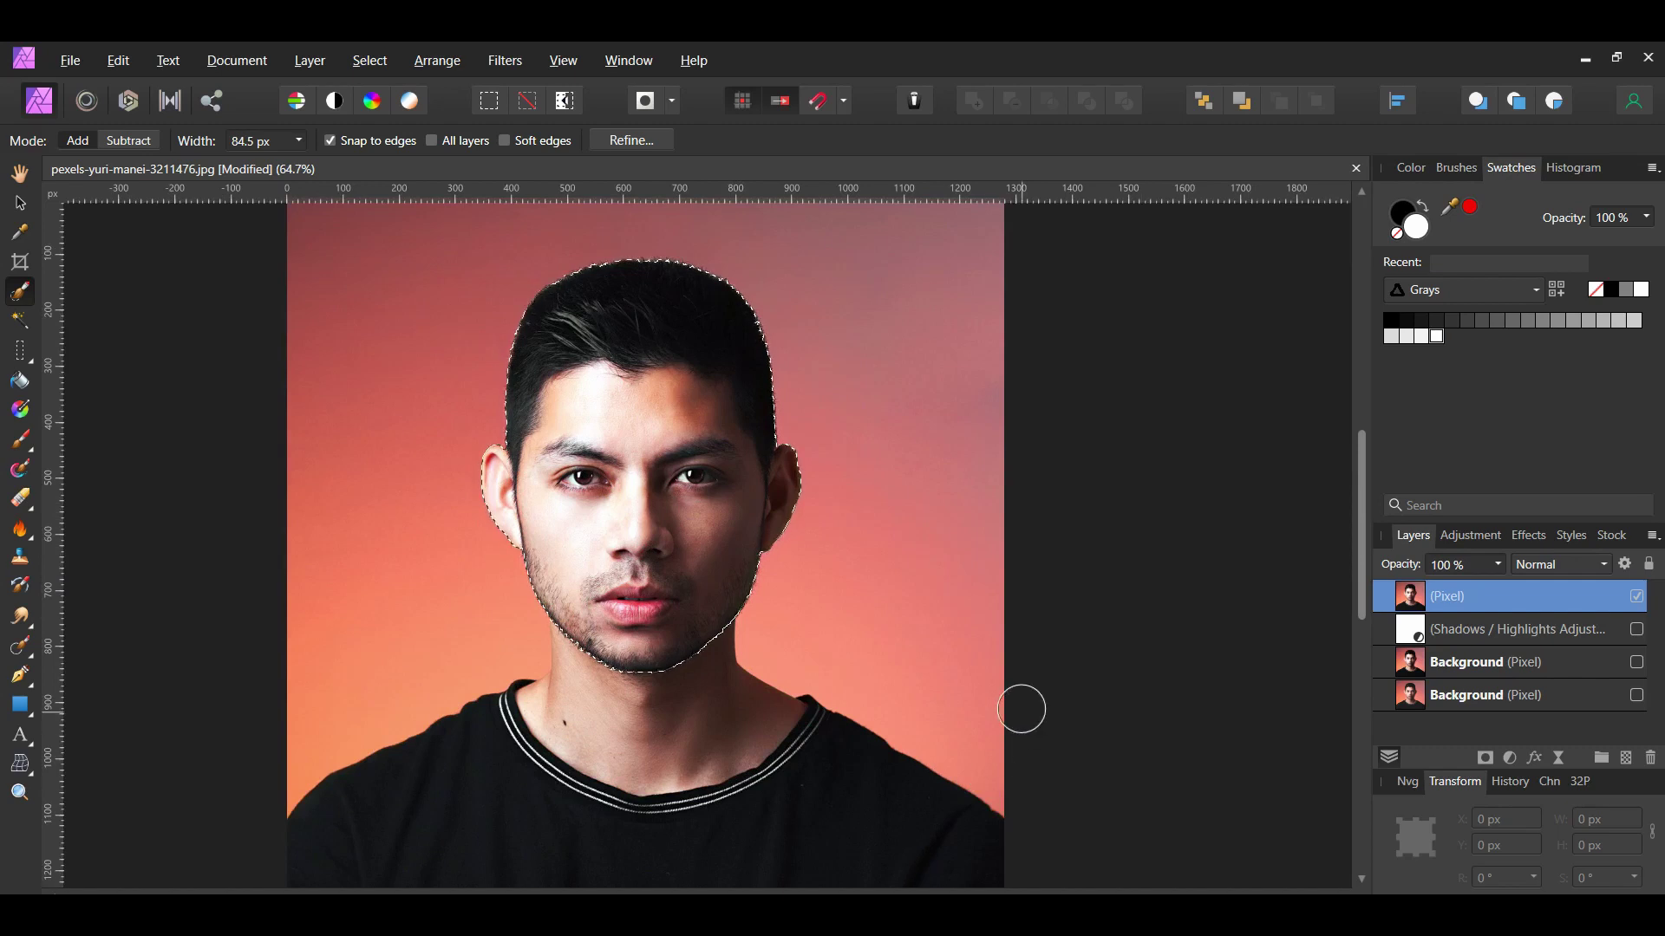
pyautogui.hotkey('ctrl', 'shift', 'n')
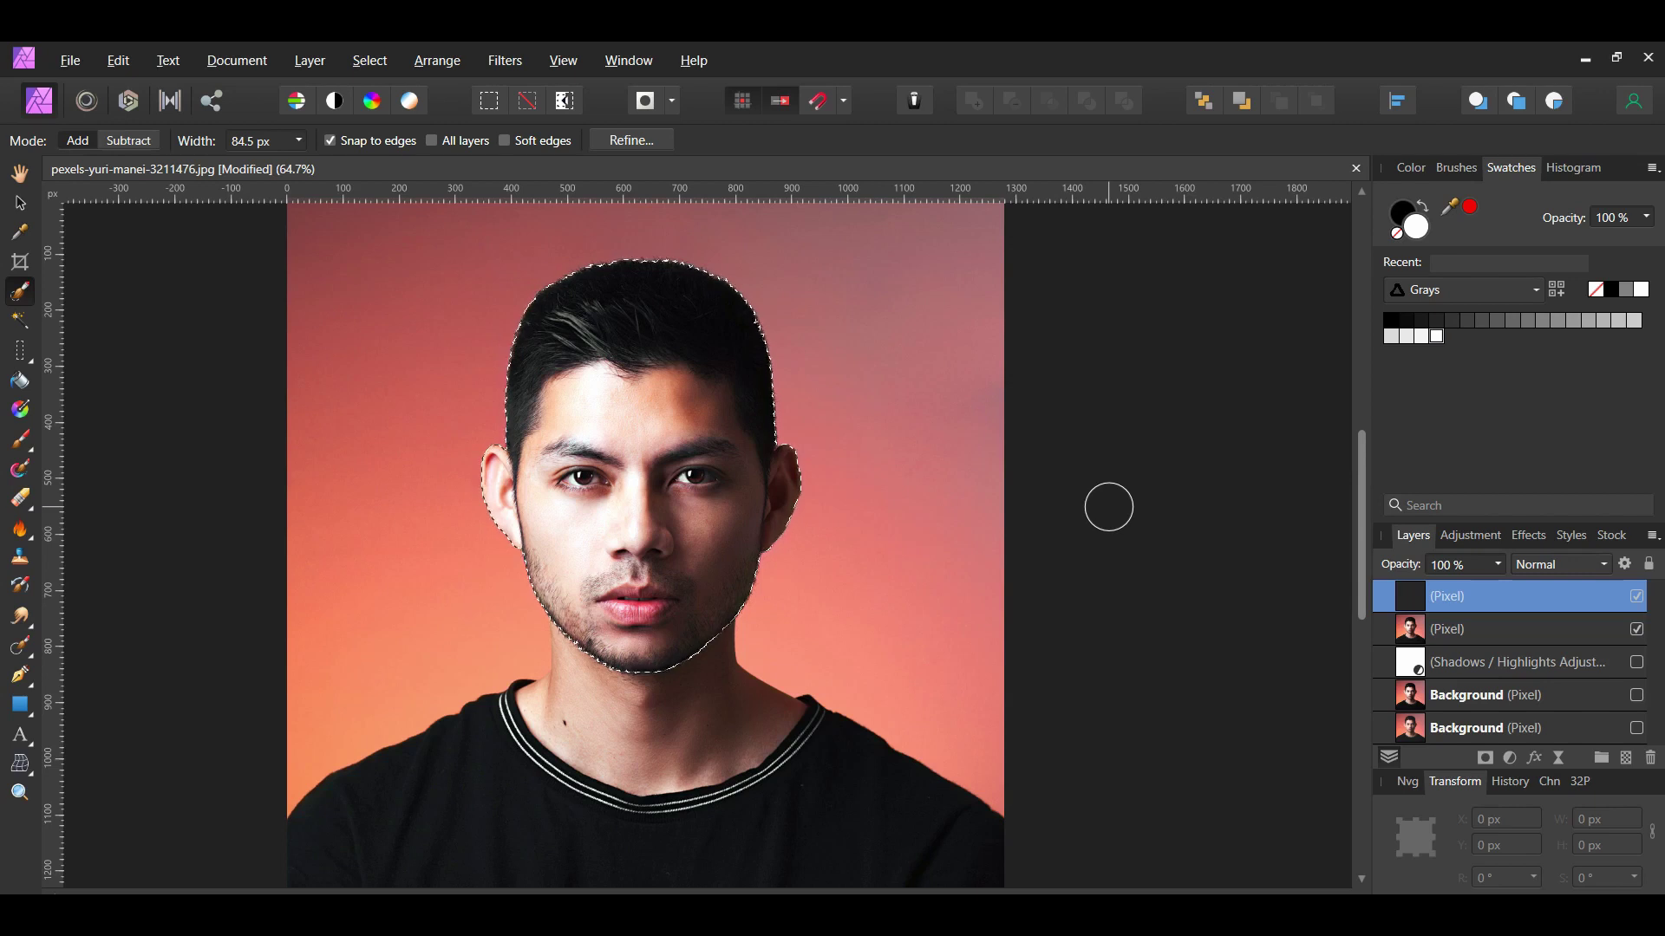
pyautogui.hotkey('ctrl', 'd')
pyautogui.press('v')
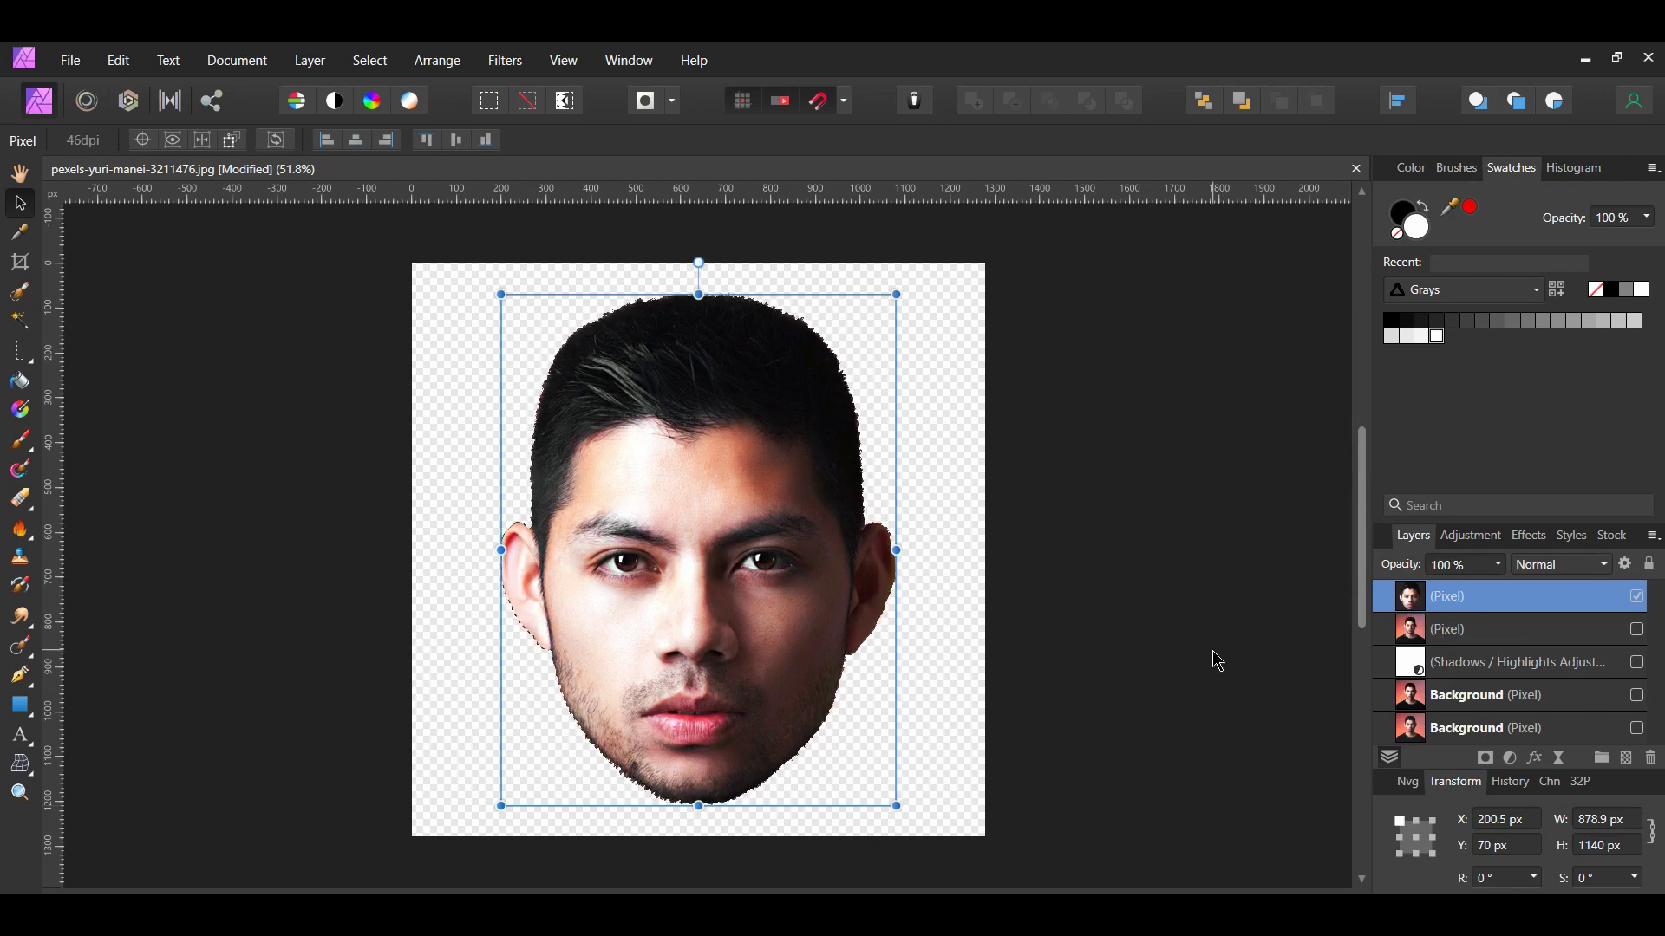
# - Add an HSL adjustment at −100% saturation and nest it inside the head layer
pyautogui.click(1511, 761)
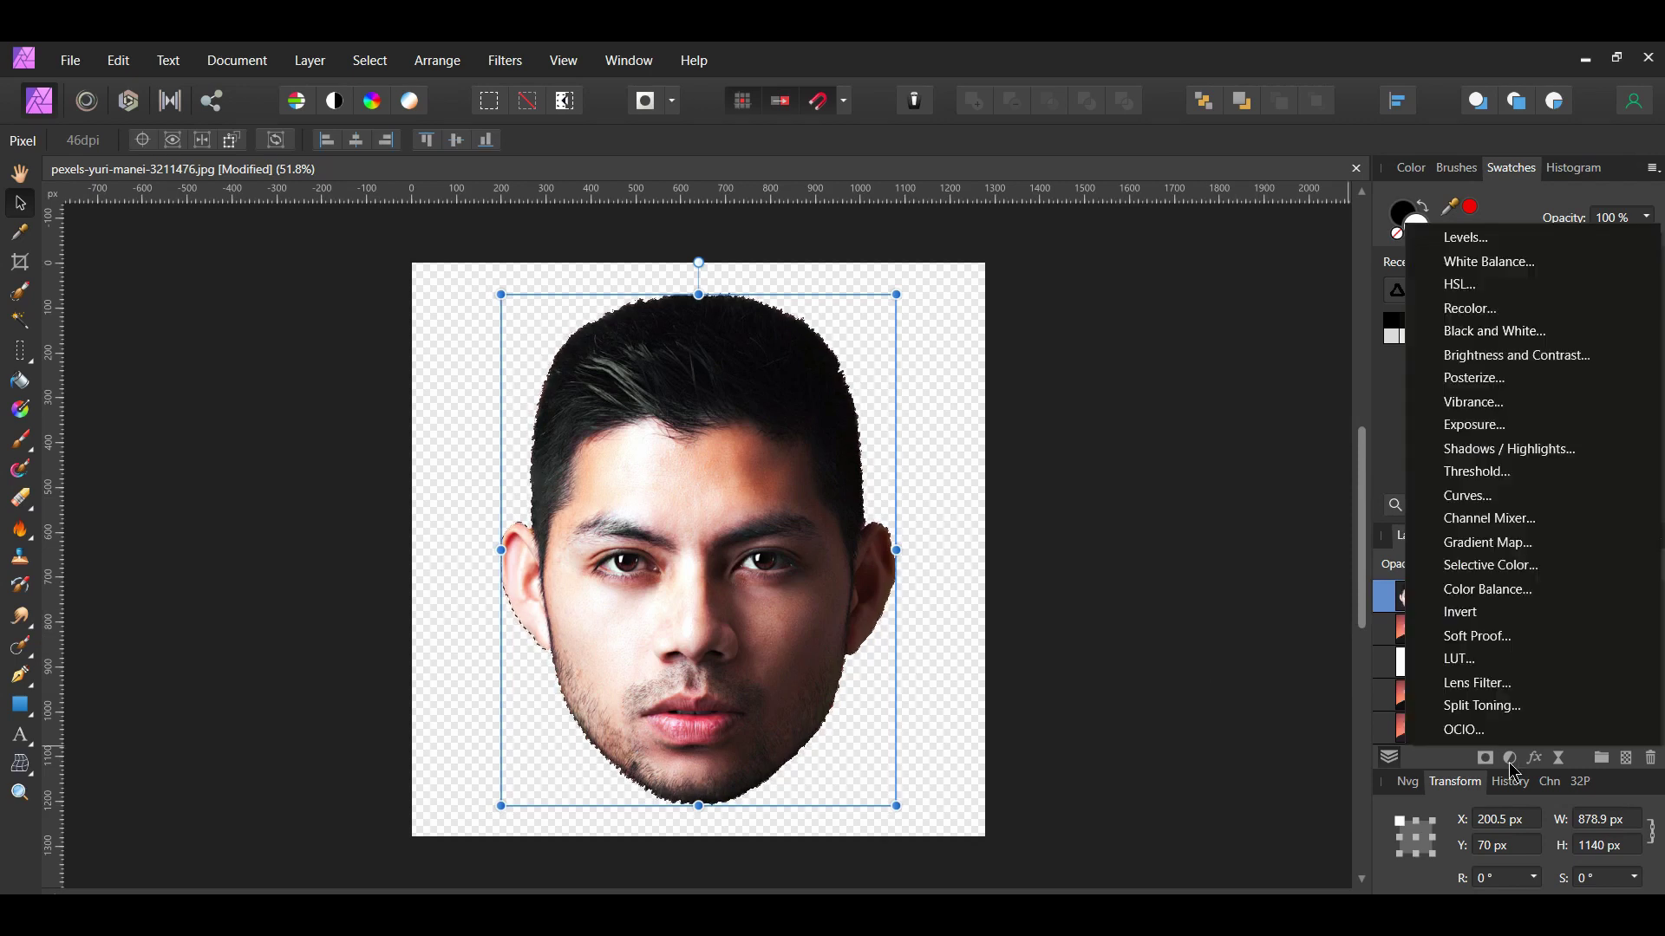
pyautogui.click(1527, 295)
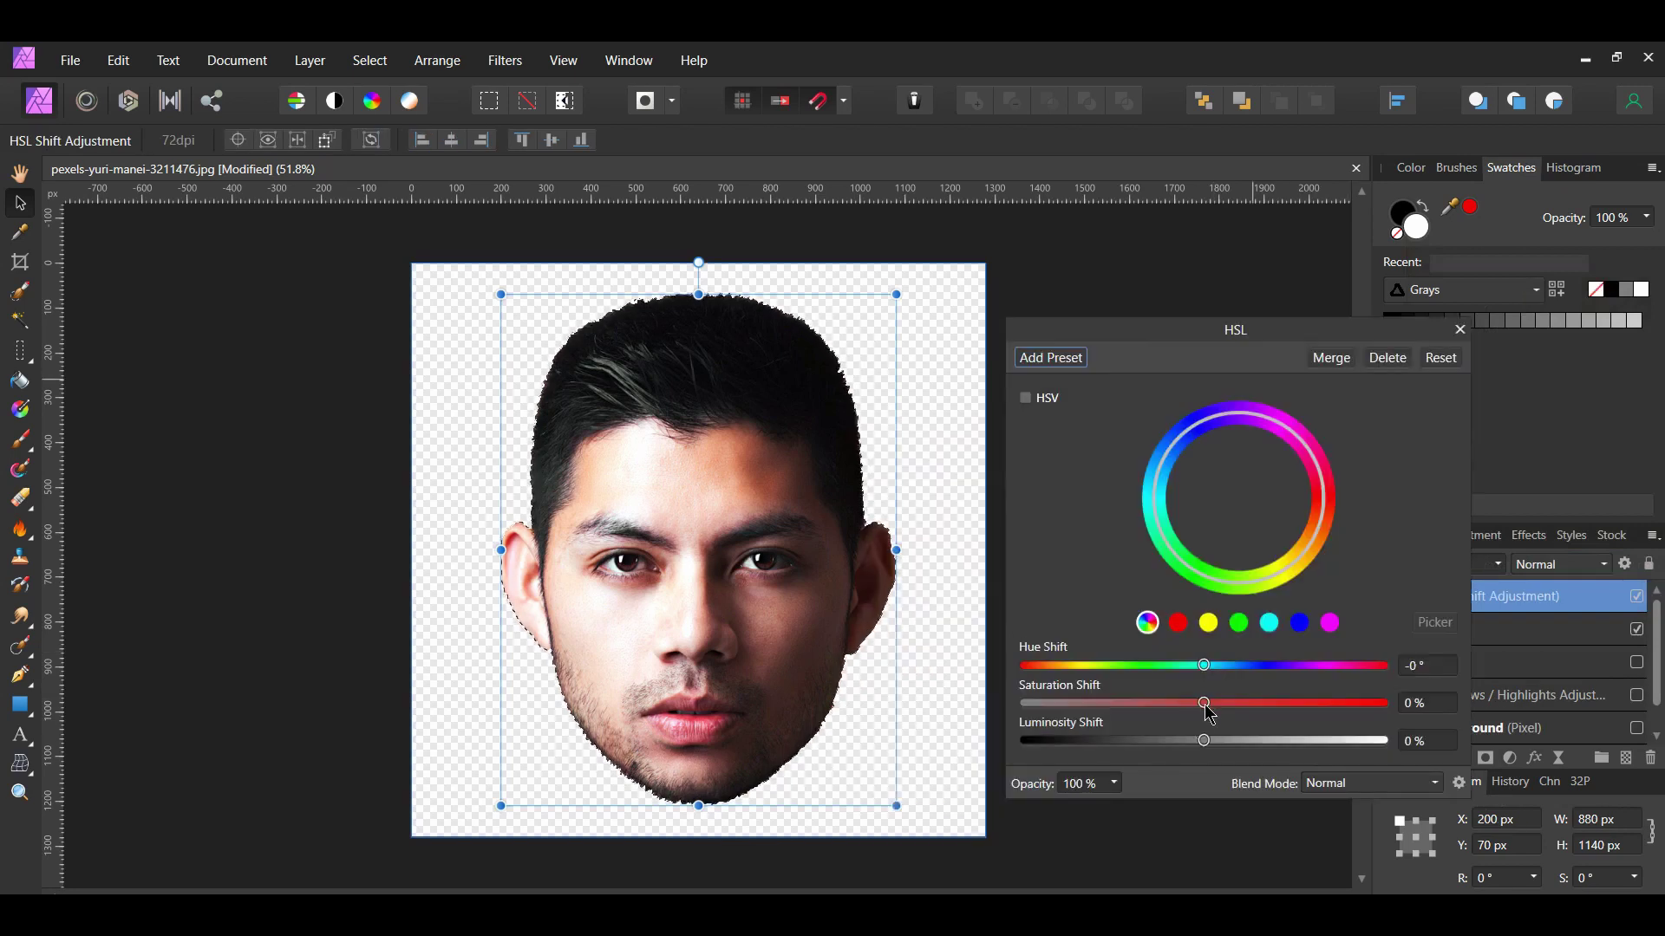
pyautogui.moveTo(1209, 713); pyautogui.dragTo(1020, 713)
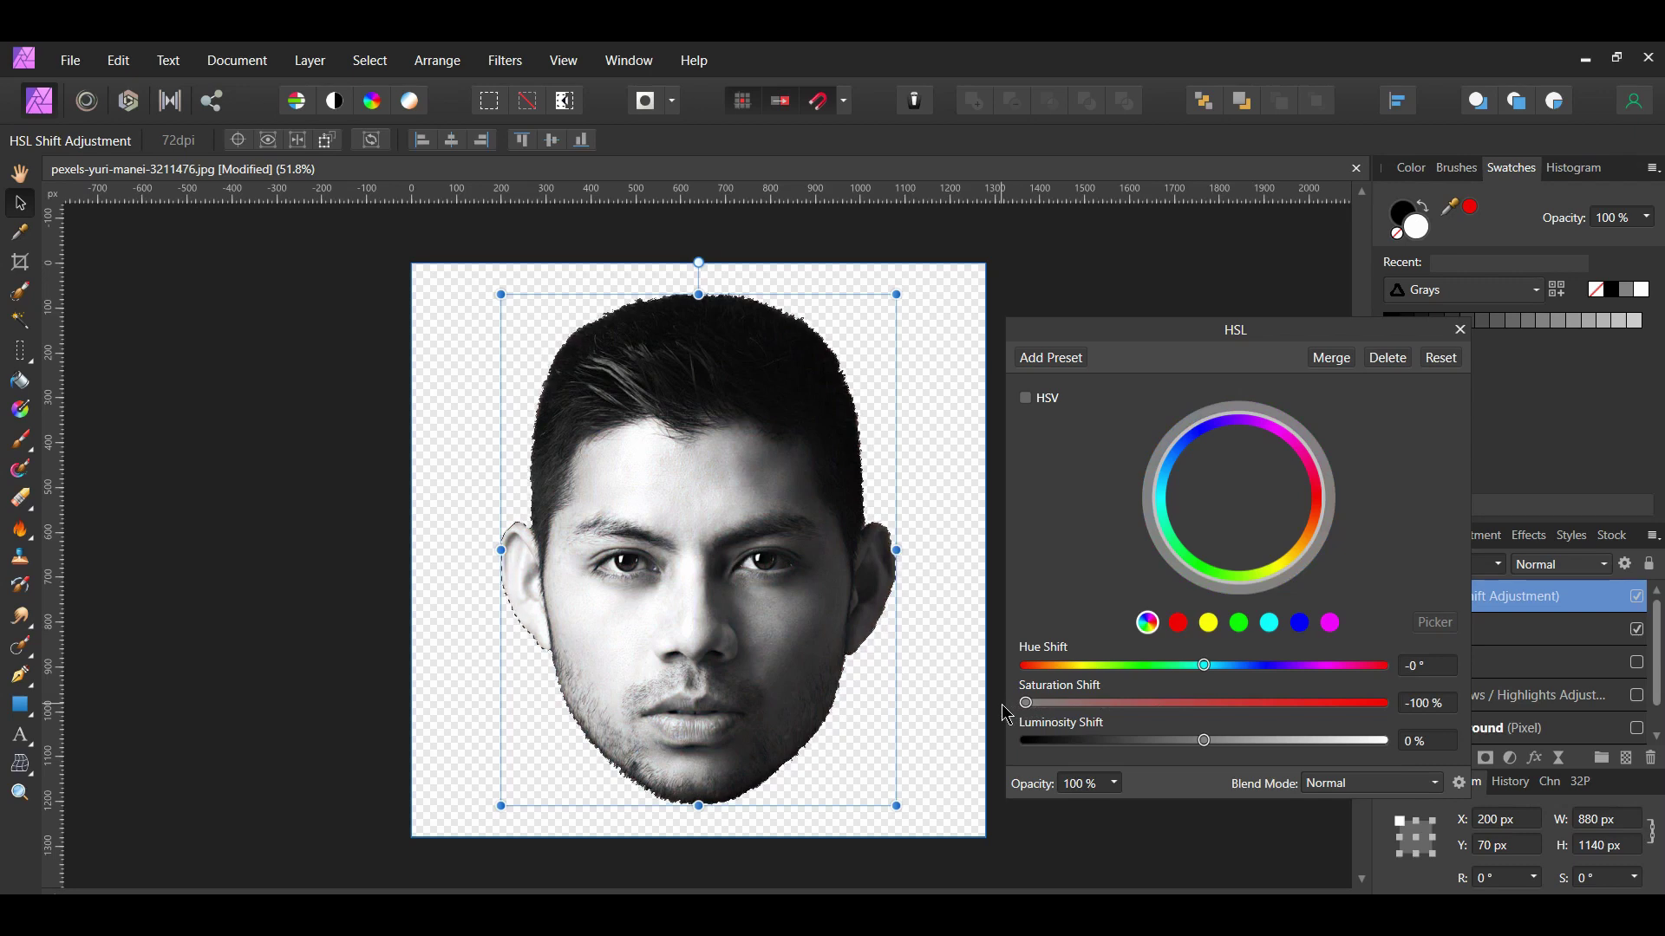
pyautogui.click(1460, 329)
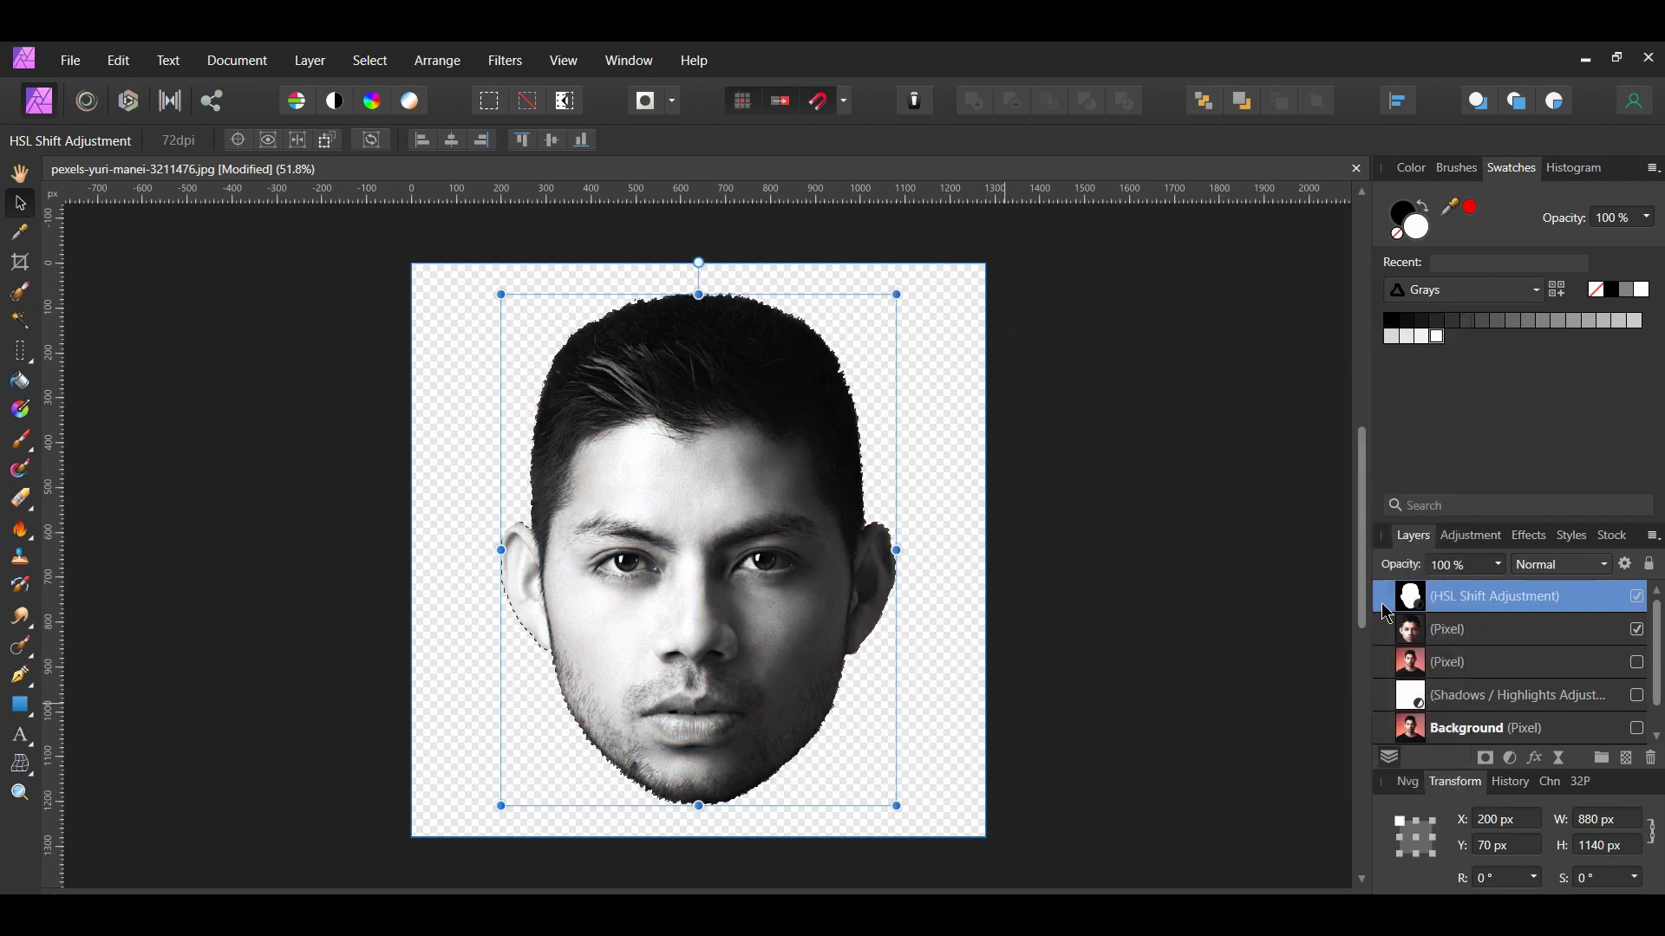
pyautogui.moveTo(1384, 607)
pyautogui.mouseDown()
pyautogui.moveTo(1456, 650)
pyautogui.moveTo(1405, 607)
pyautogui.mouseUp()
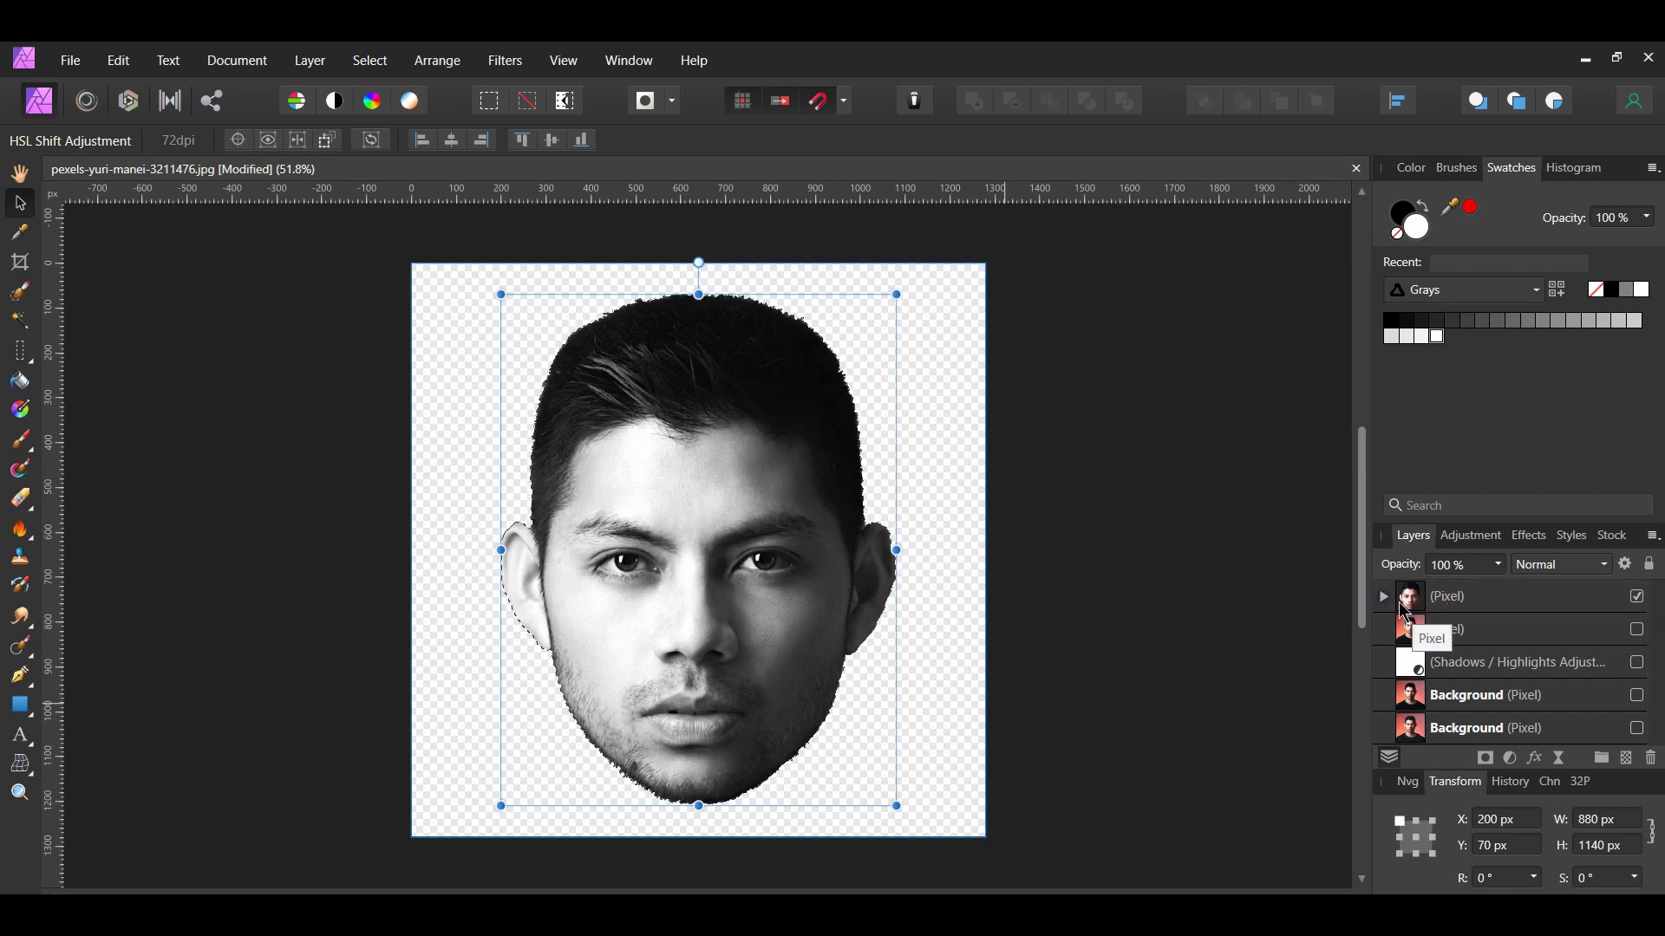
pyautogui.hotkey('ctrl', 'd')
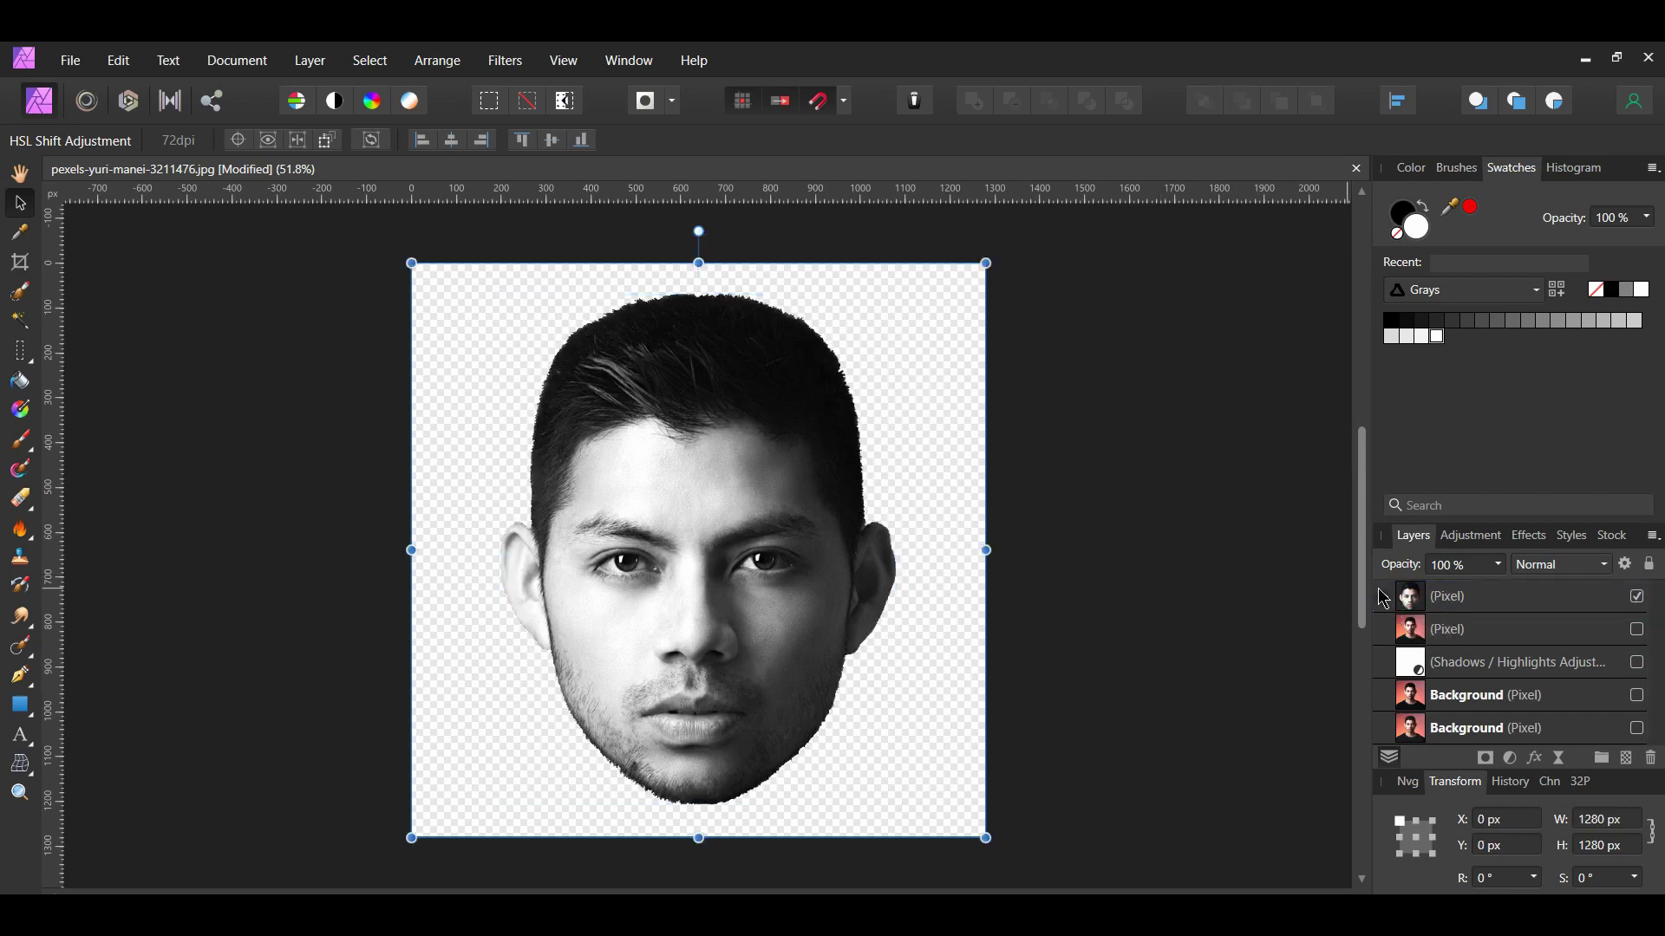
# - Duplicate the grayscale head layer and hide one copy as a backup
pyautogui.click(1432, 600)
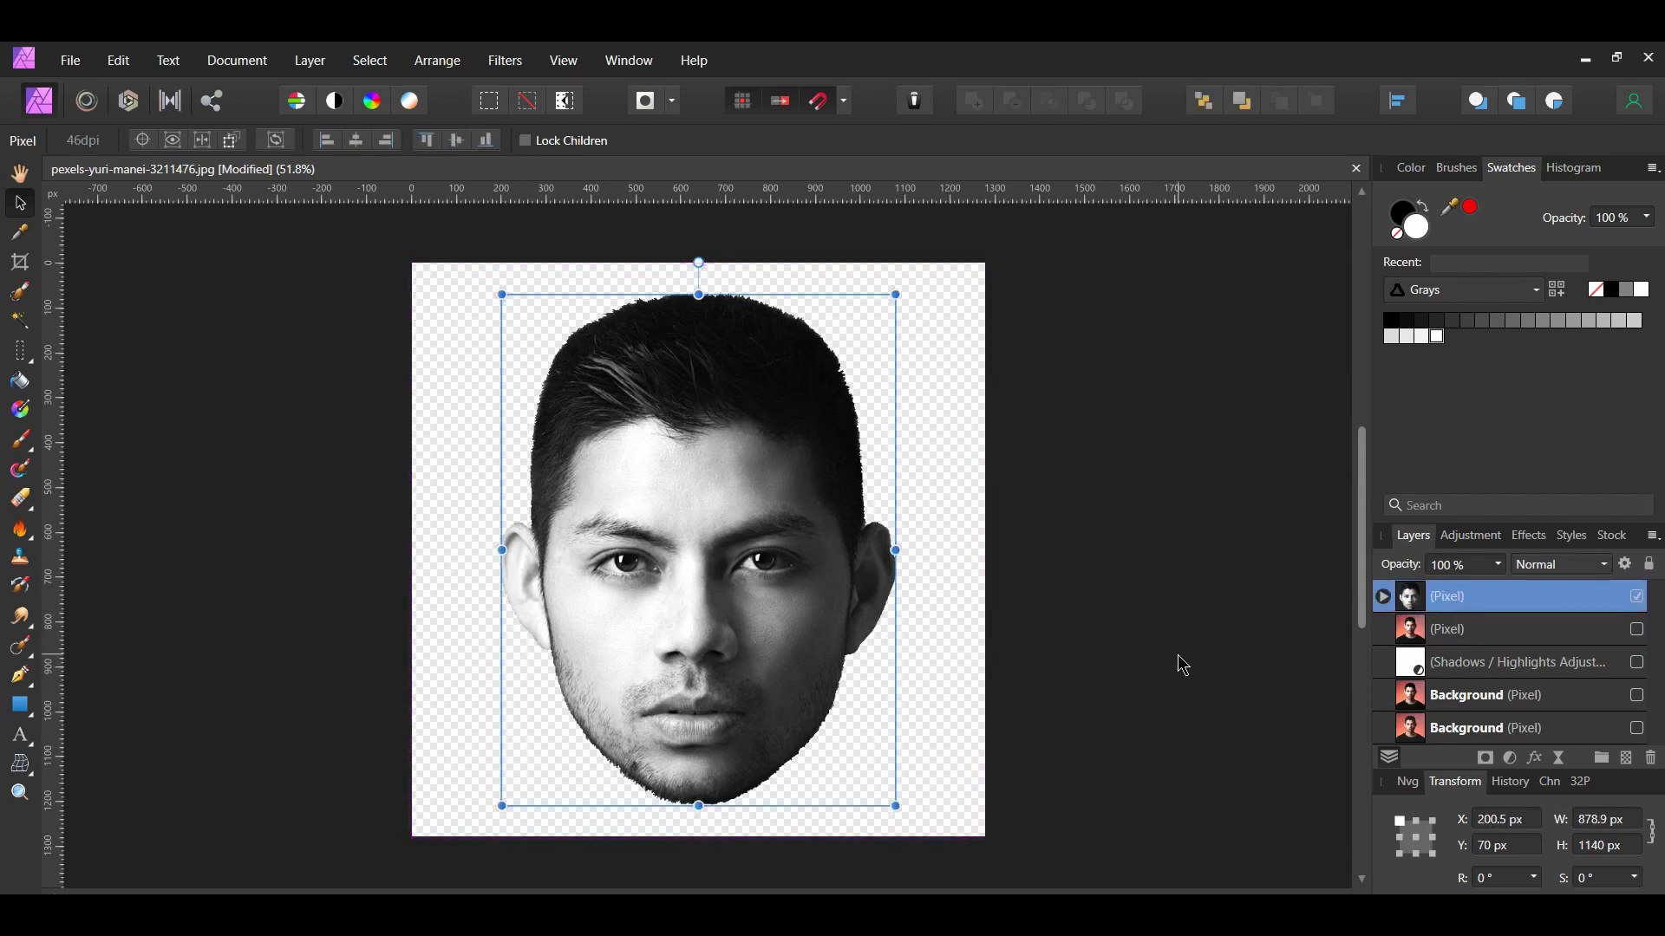
pyautogui.hotkey('ctrl', 'j')
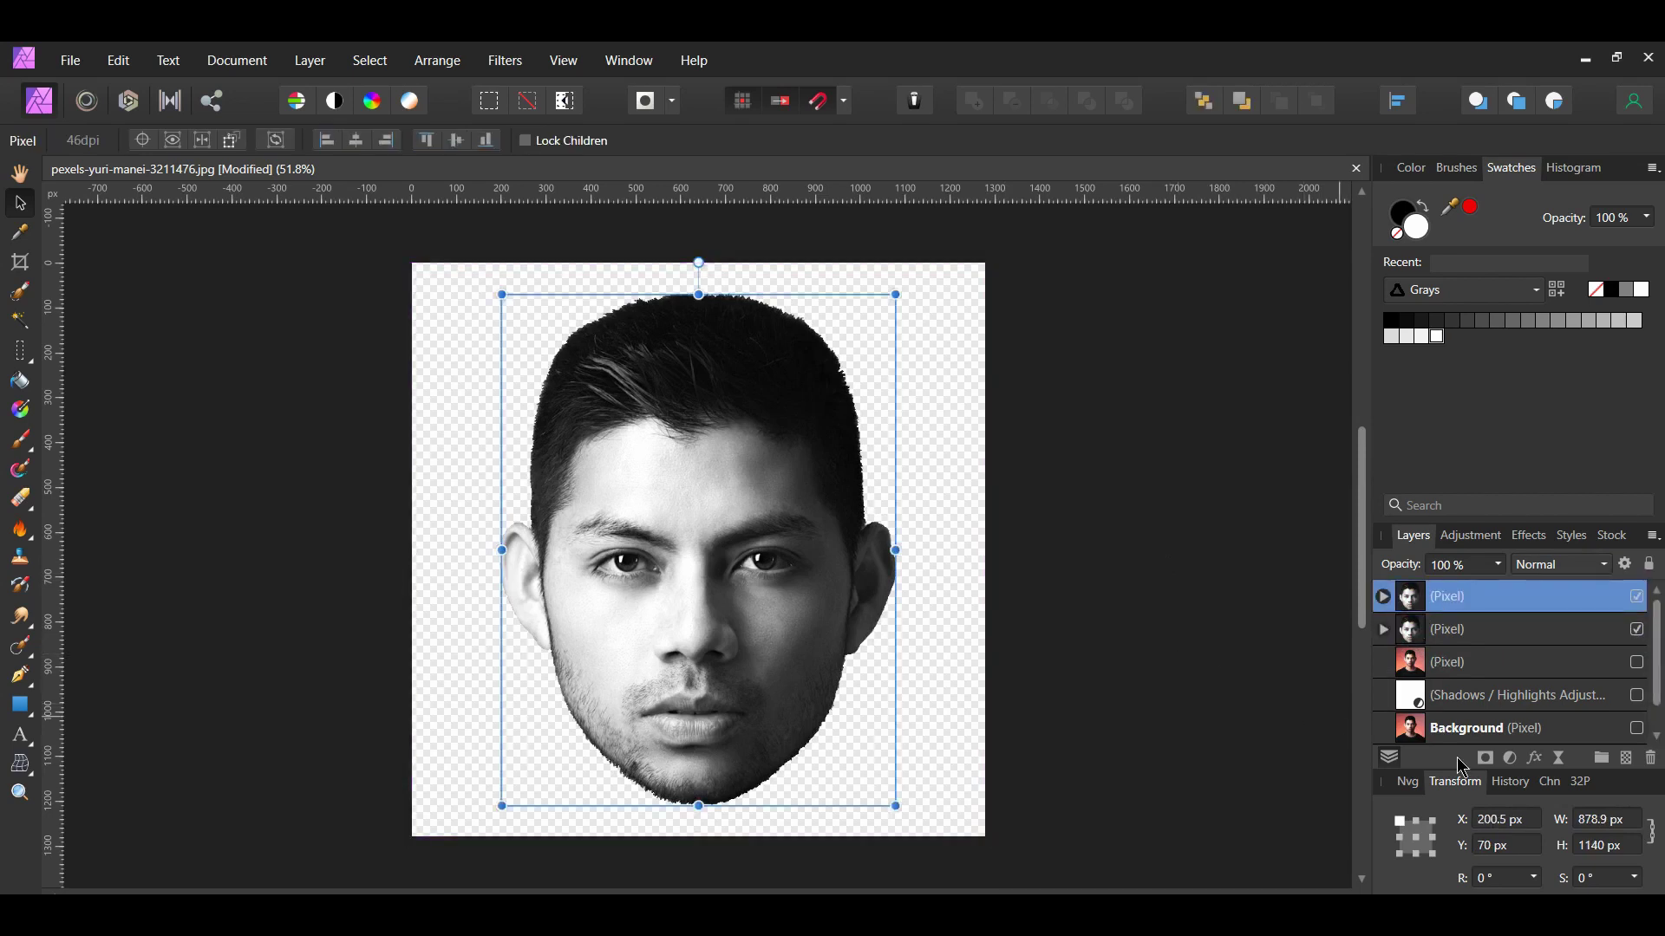
pyautogui.click(1637, 631)
# - Apply a 3 px Gaussian blur to the grayscale head, then bring up the export settings
pyautogui.click(493, 64)
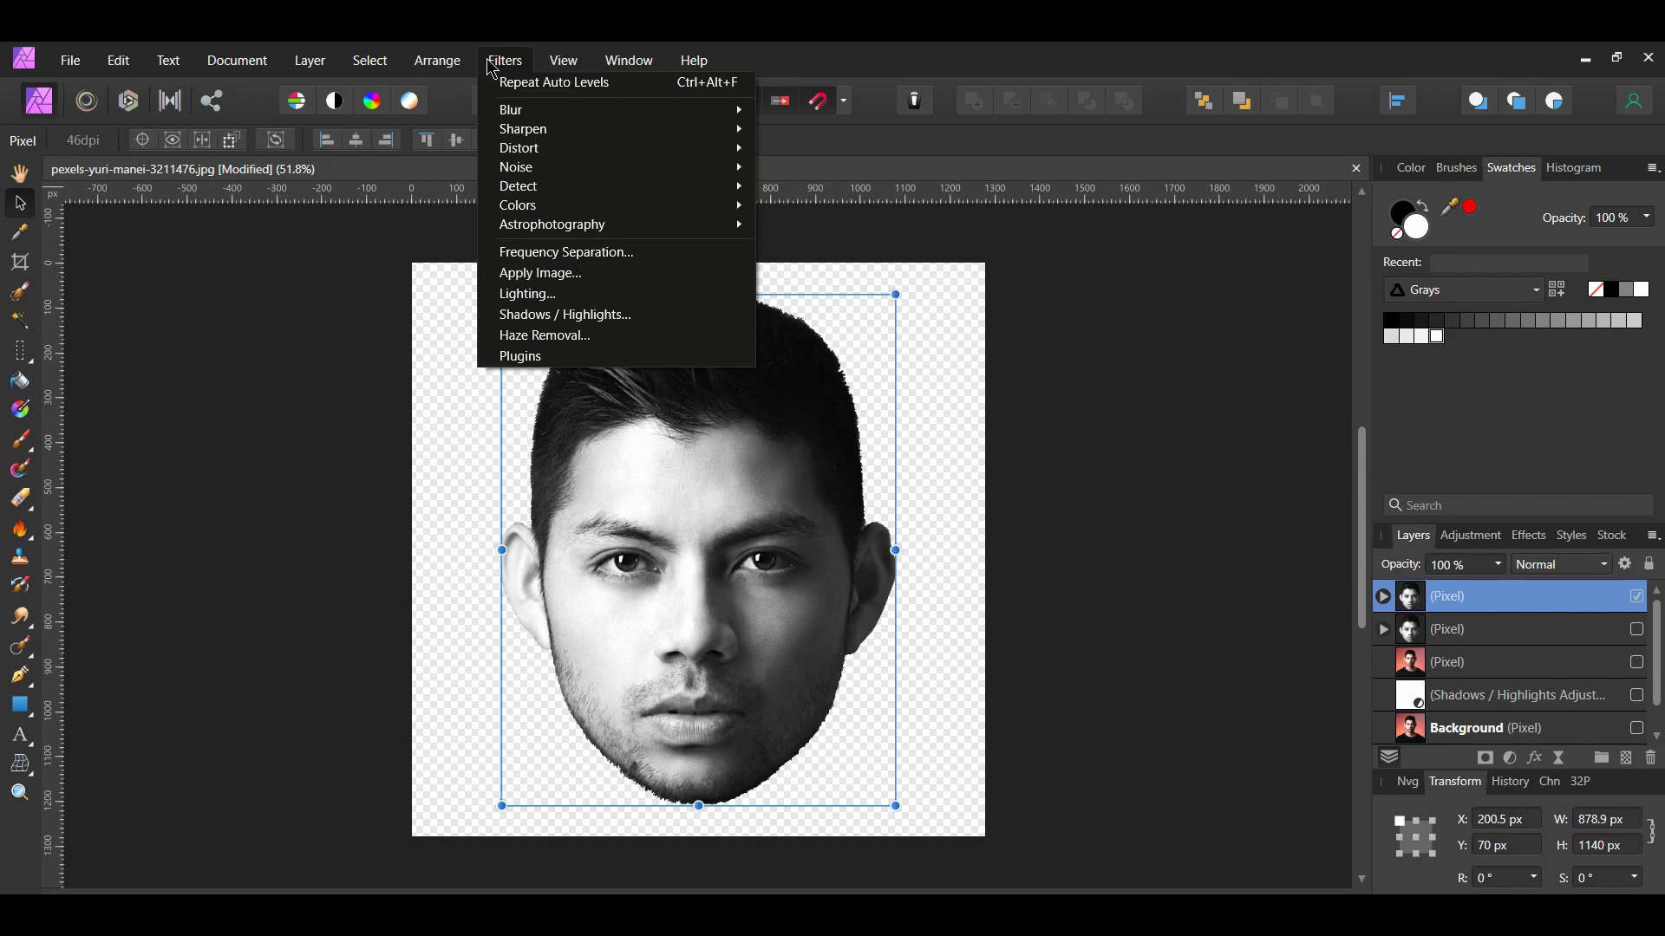
pyautogui.moveTo(598, 110)
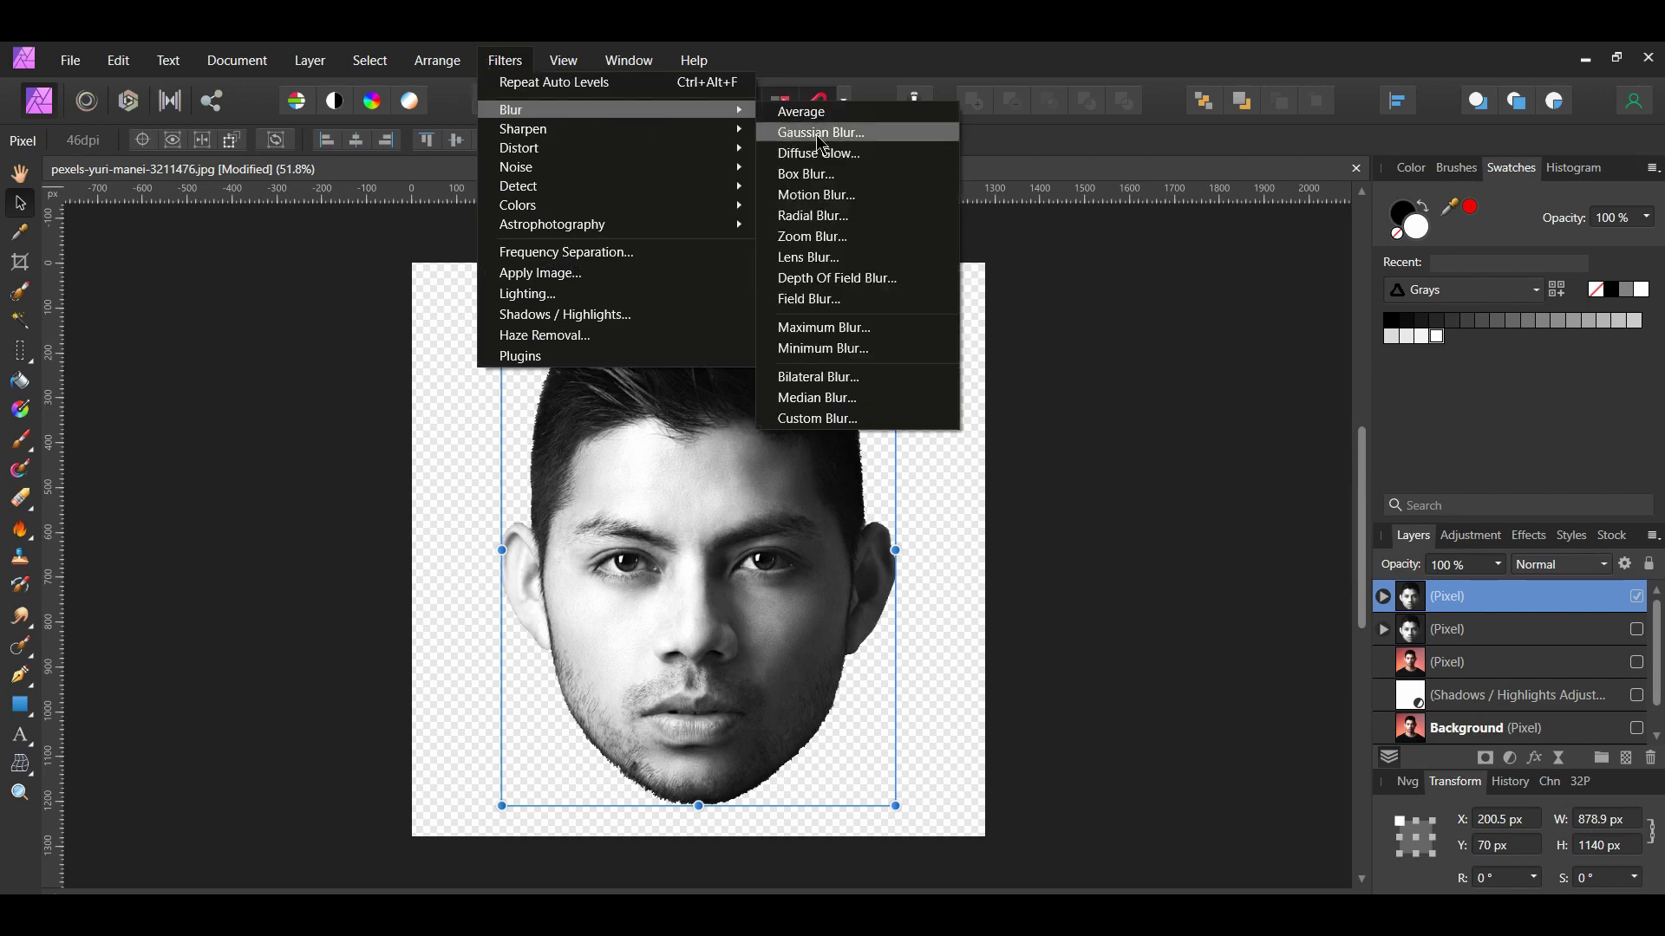
pyautogui.click(784, 136)
pyautogui.click(1281, 815)
pyautogui.write('3')
pyautogui.press('Return')
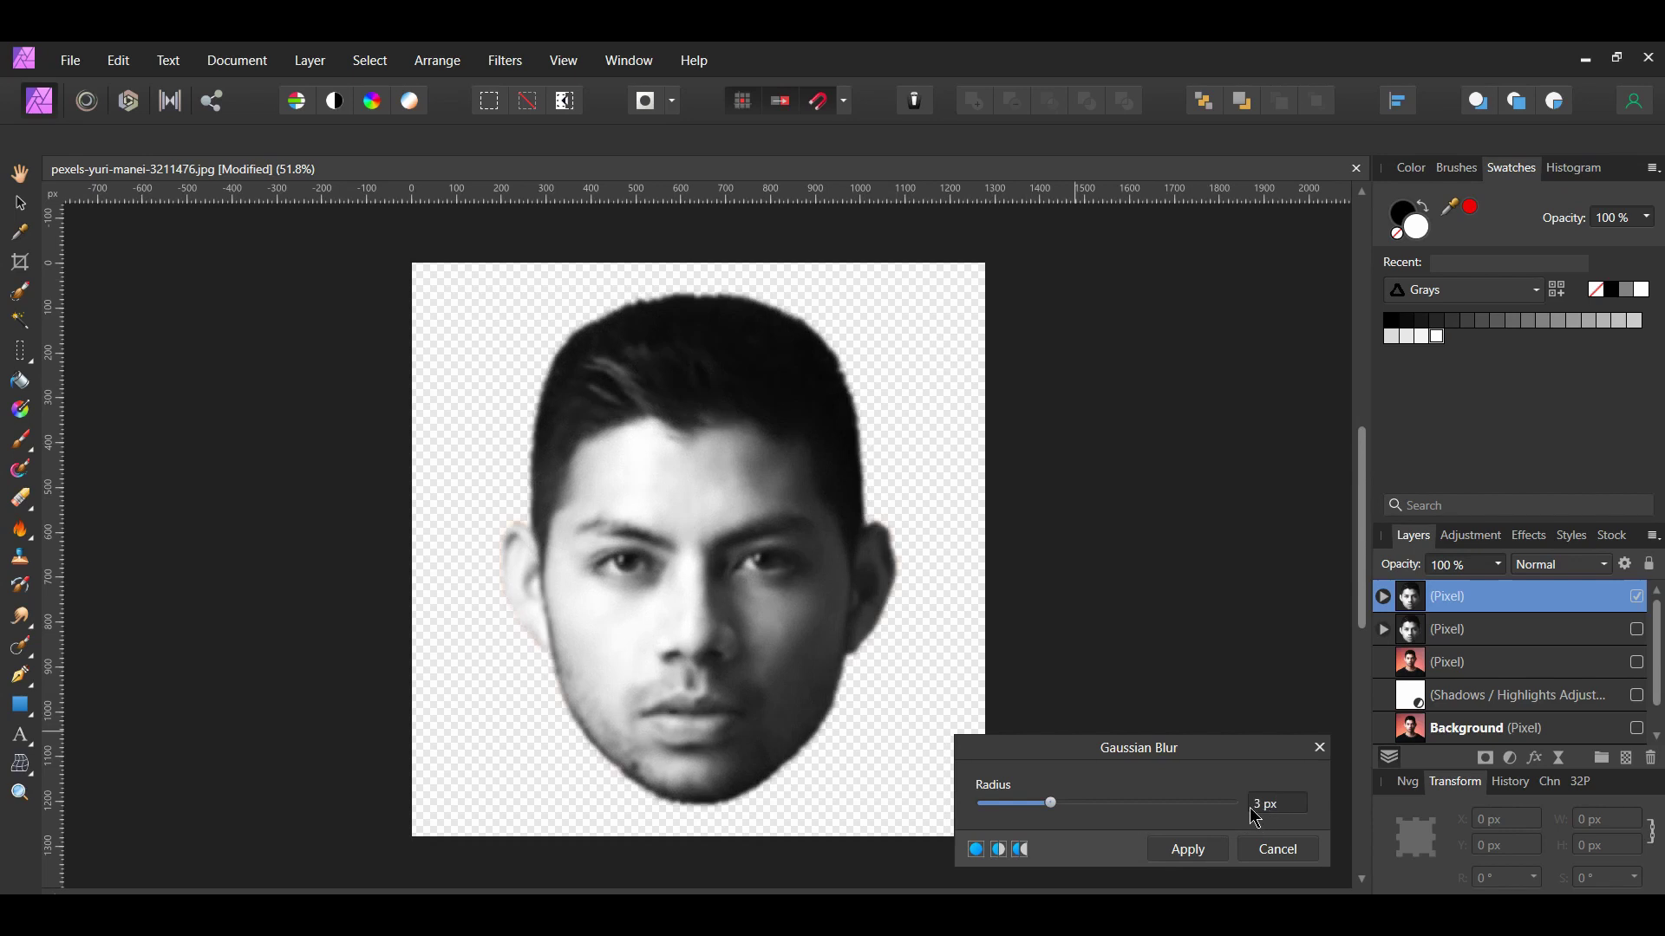
pyautogui.click(1176, 852)
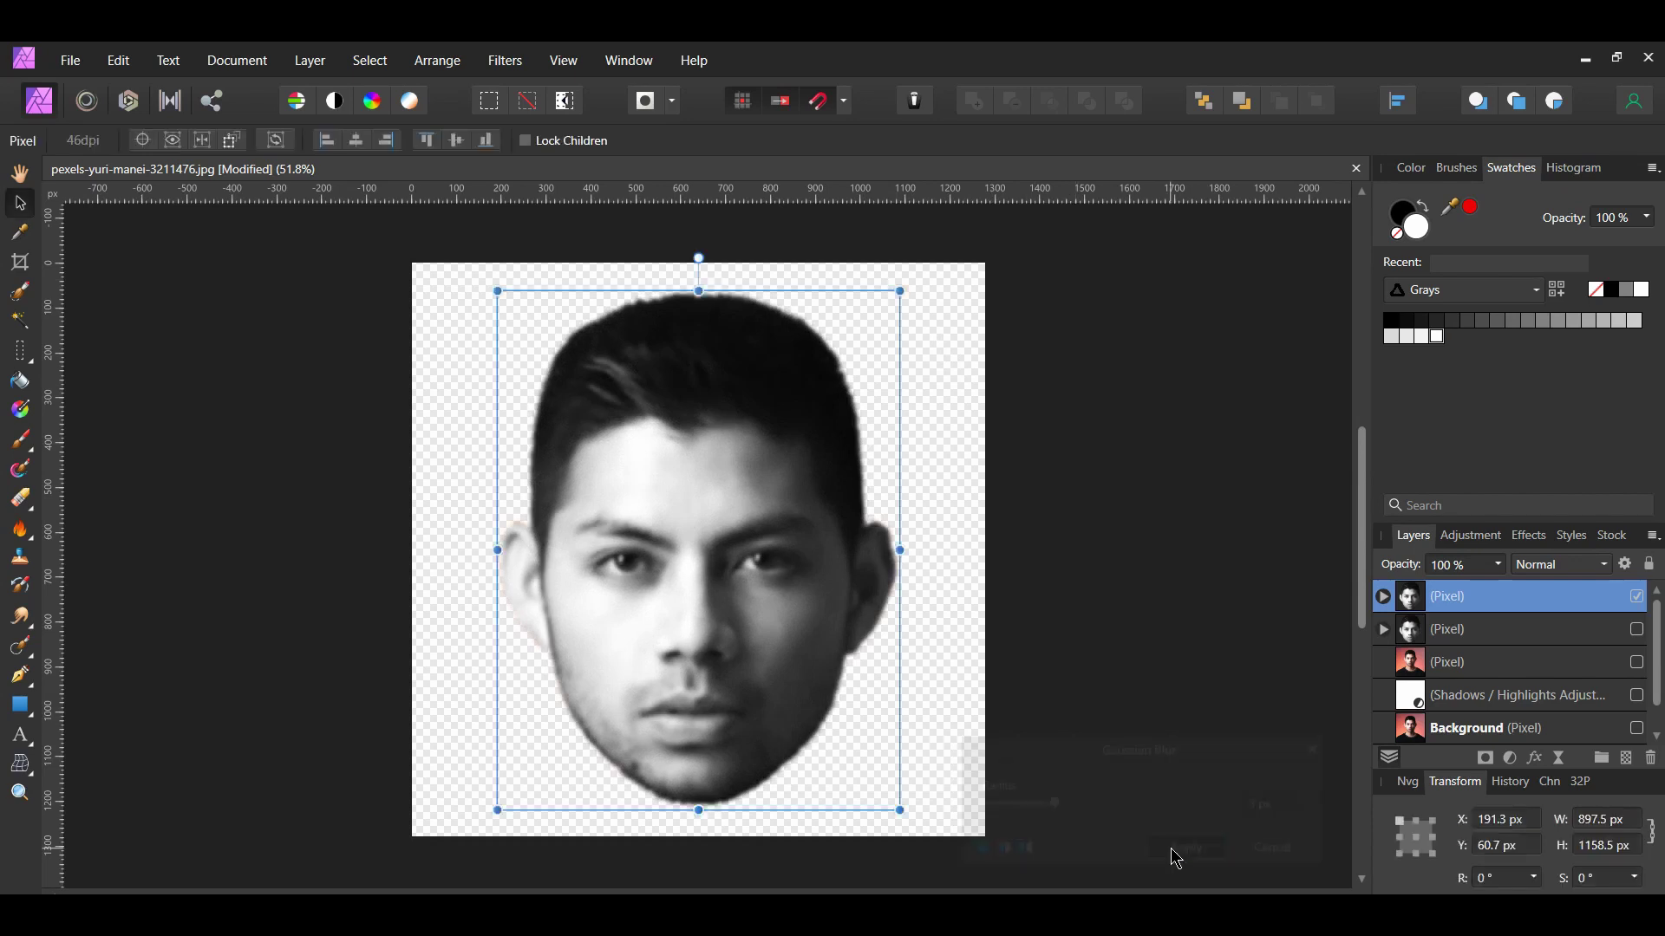
pyautogui.click(67, 61)
pyautogui.click(148, 565)
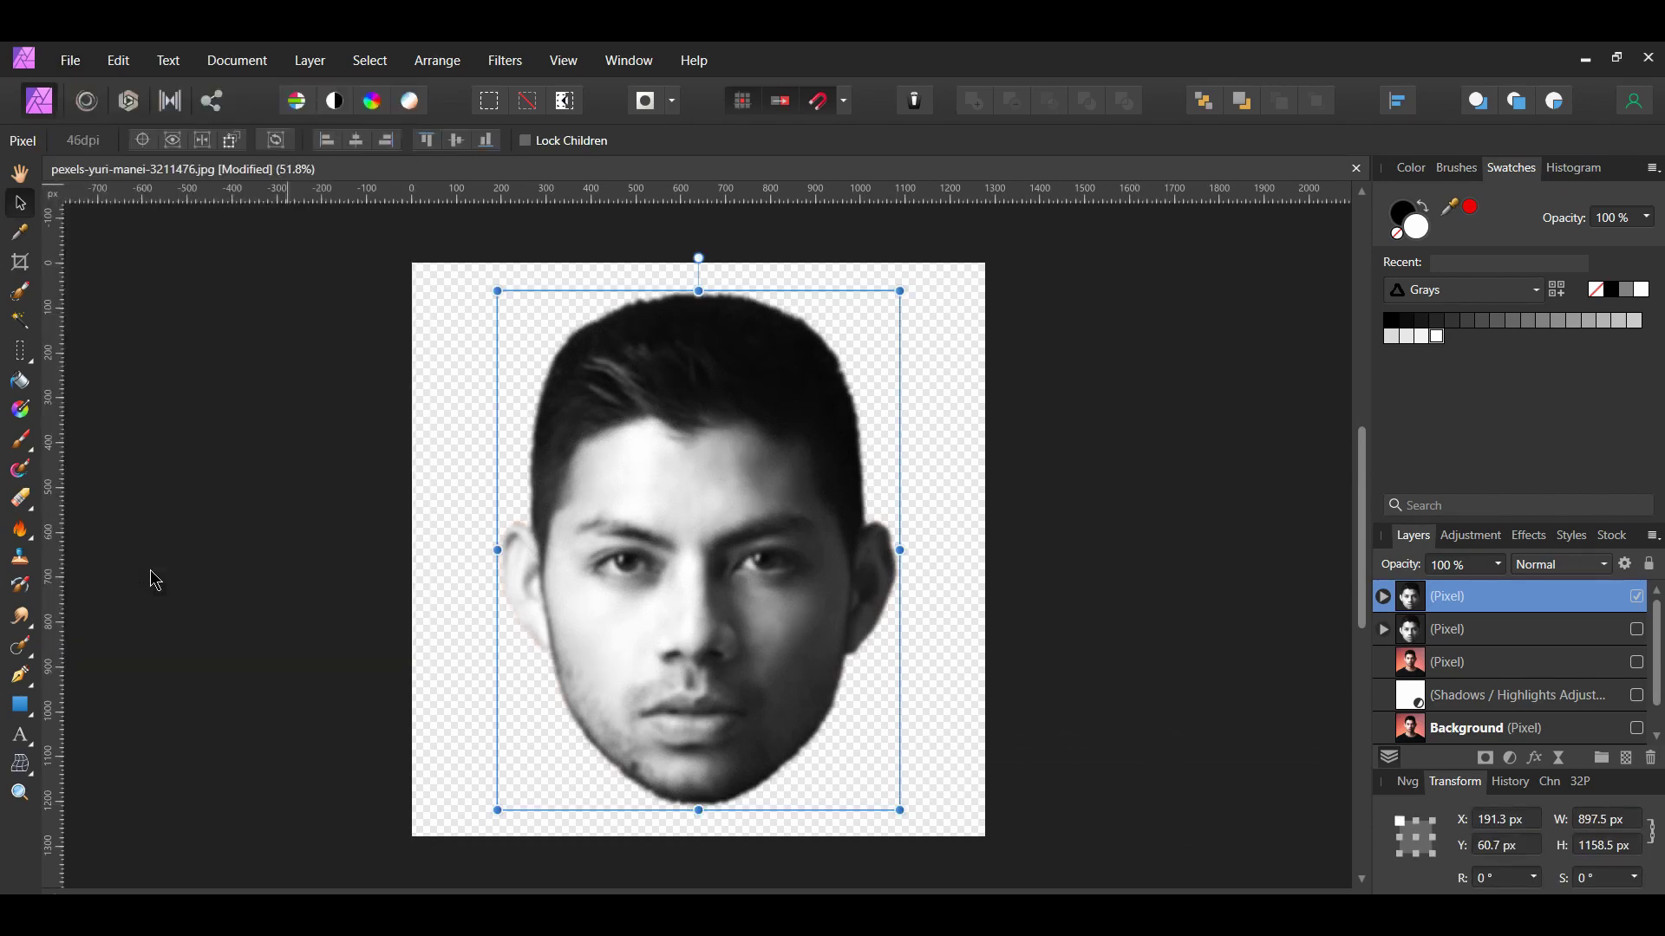
# - Export the head as a PNG named 'Head Displacement' in the Turn Yourself to Stone folder
pyautogui.click(523, 343)
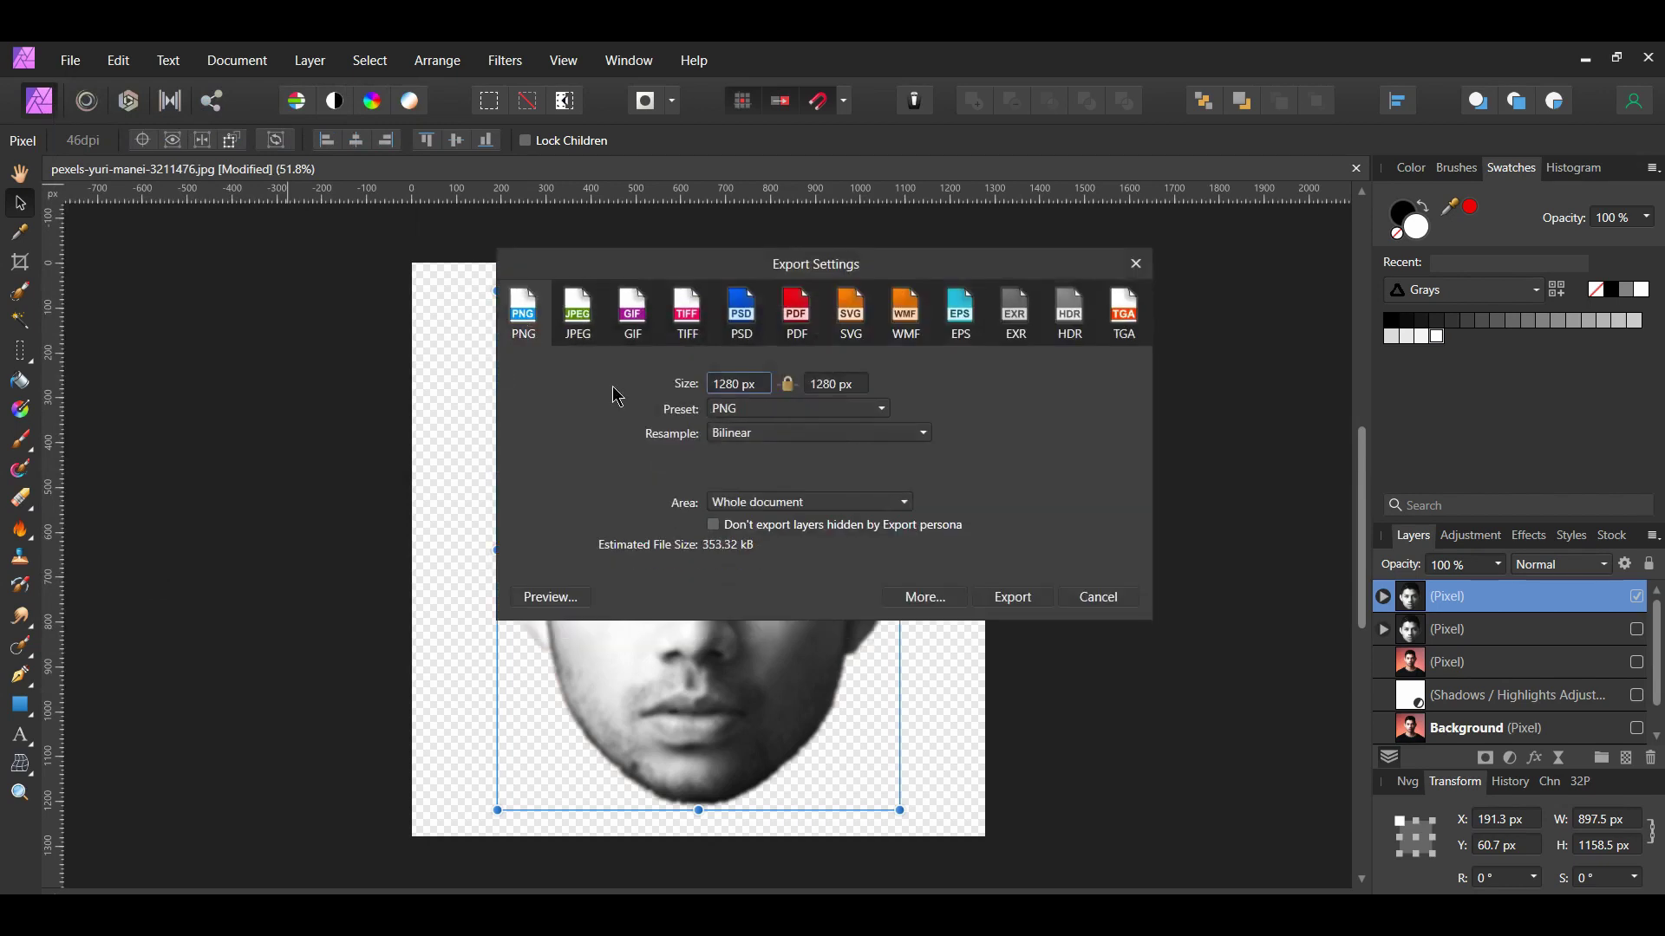
pyautogui.click(1022, 607)
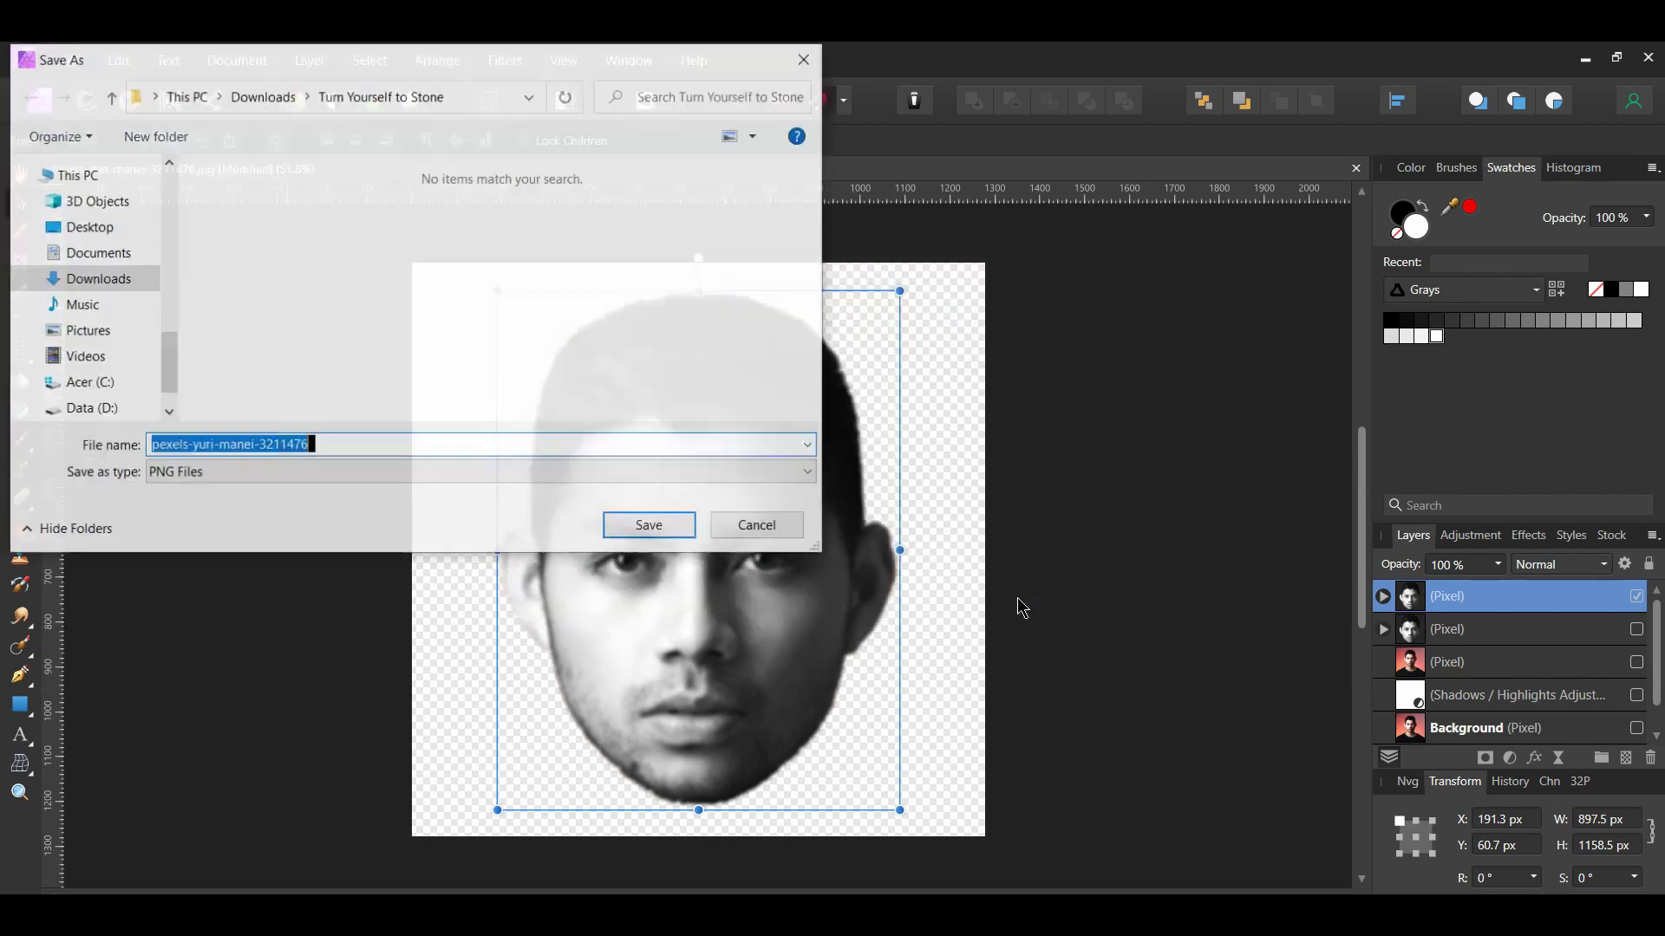
pyautogui.write('Head Displacemenr')
pyautogui.press('BackSpace')
pyautogui.write('t')
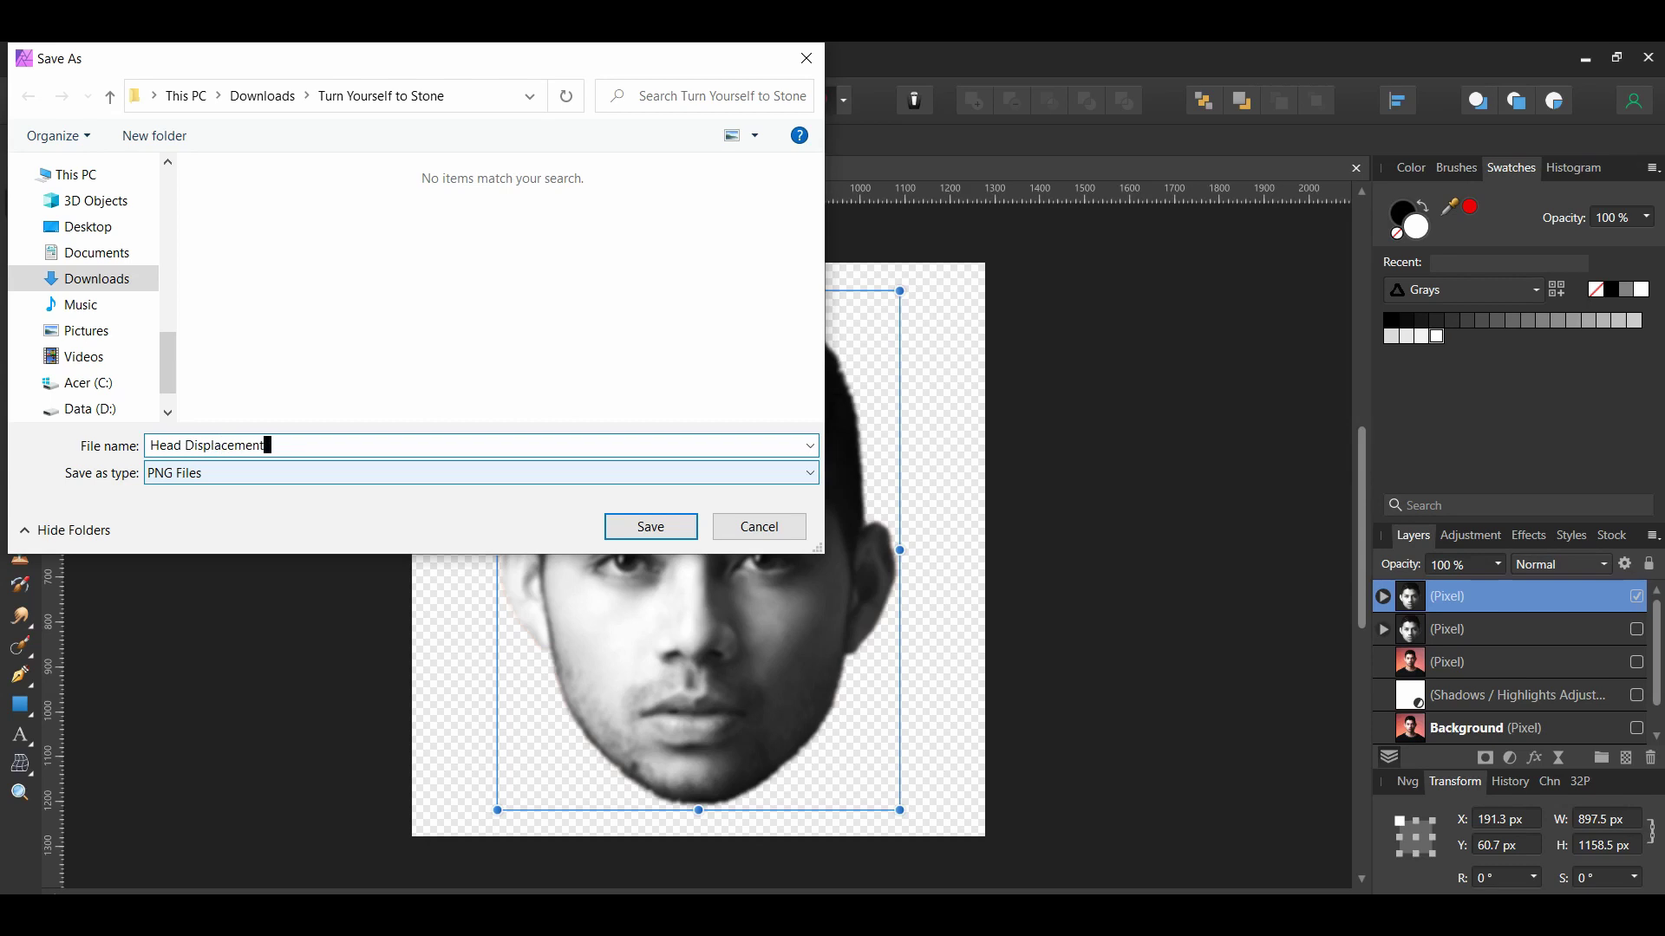
pyautogui.click(649, 530)
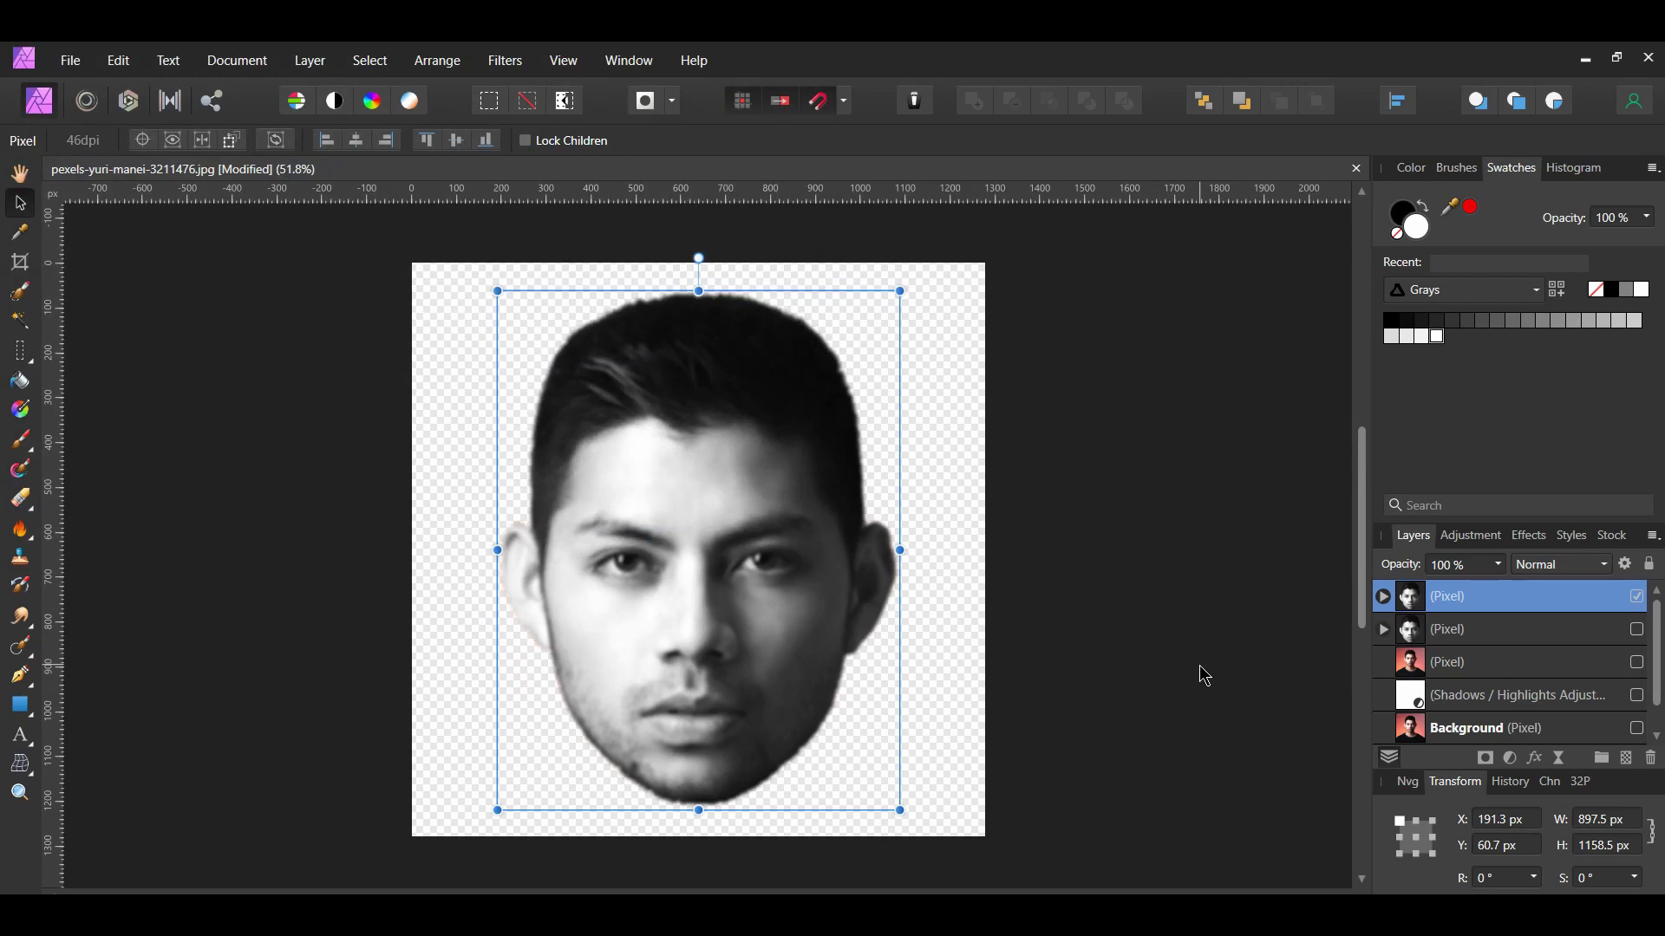
# - Delete the blurred head, show the sharper grayscale face layer and apply Denoise to it
pyautogui.click(1650, 759)
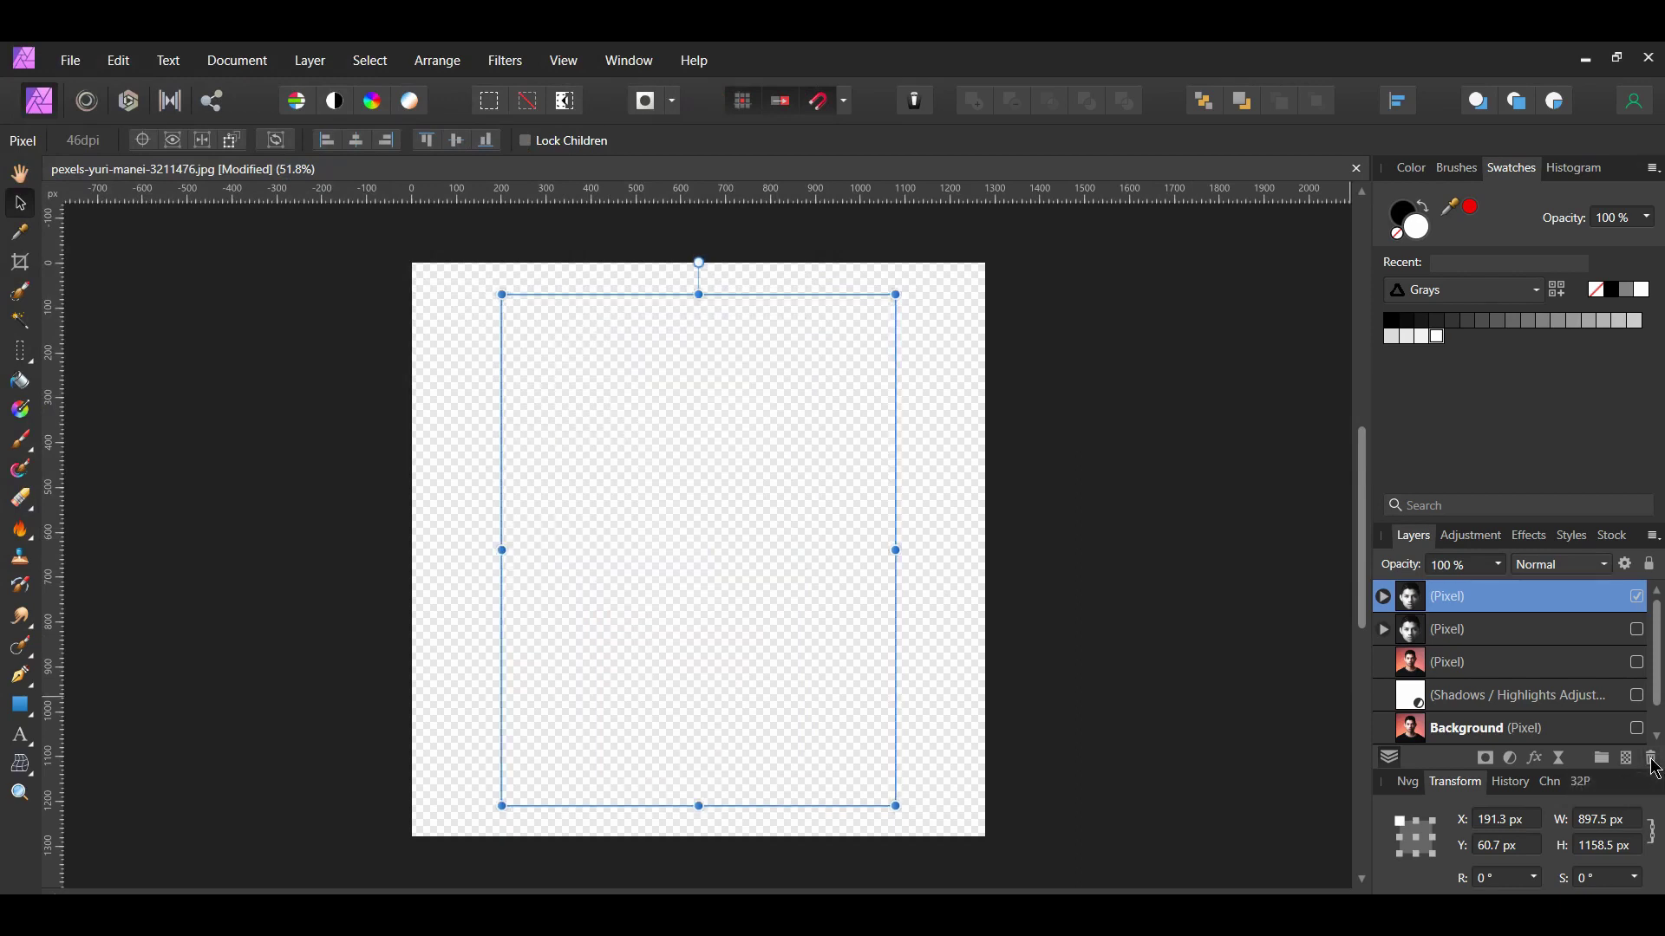
pyautogui.click(1638, 598)
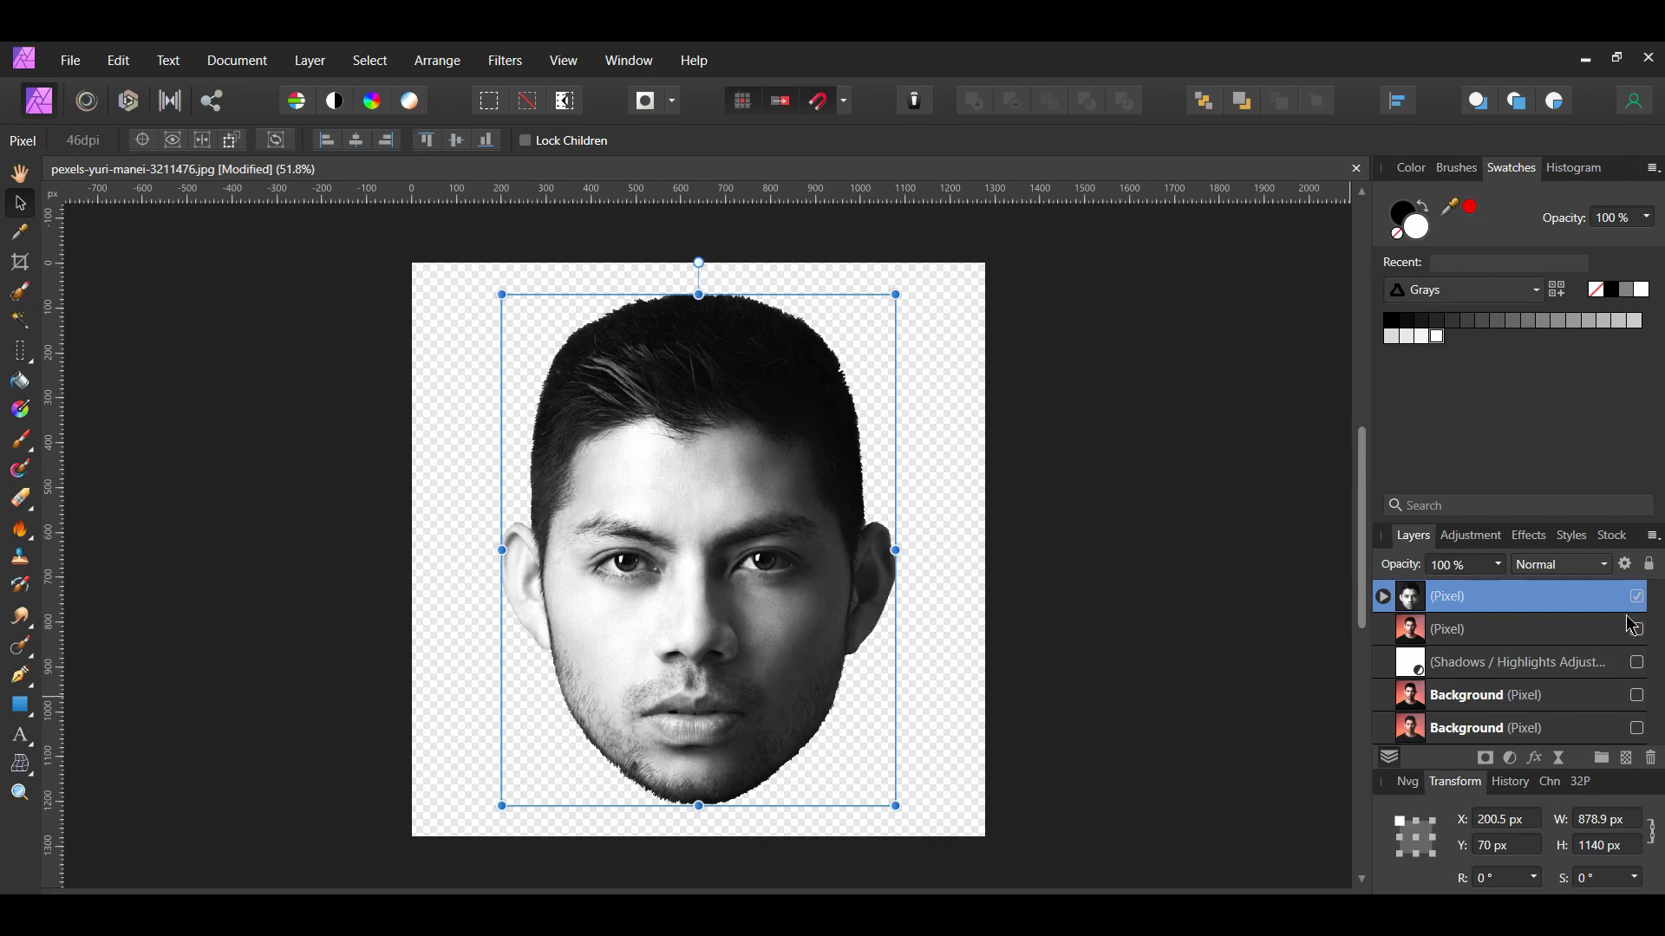
pyautogui.click(507, 60)
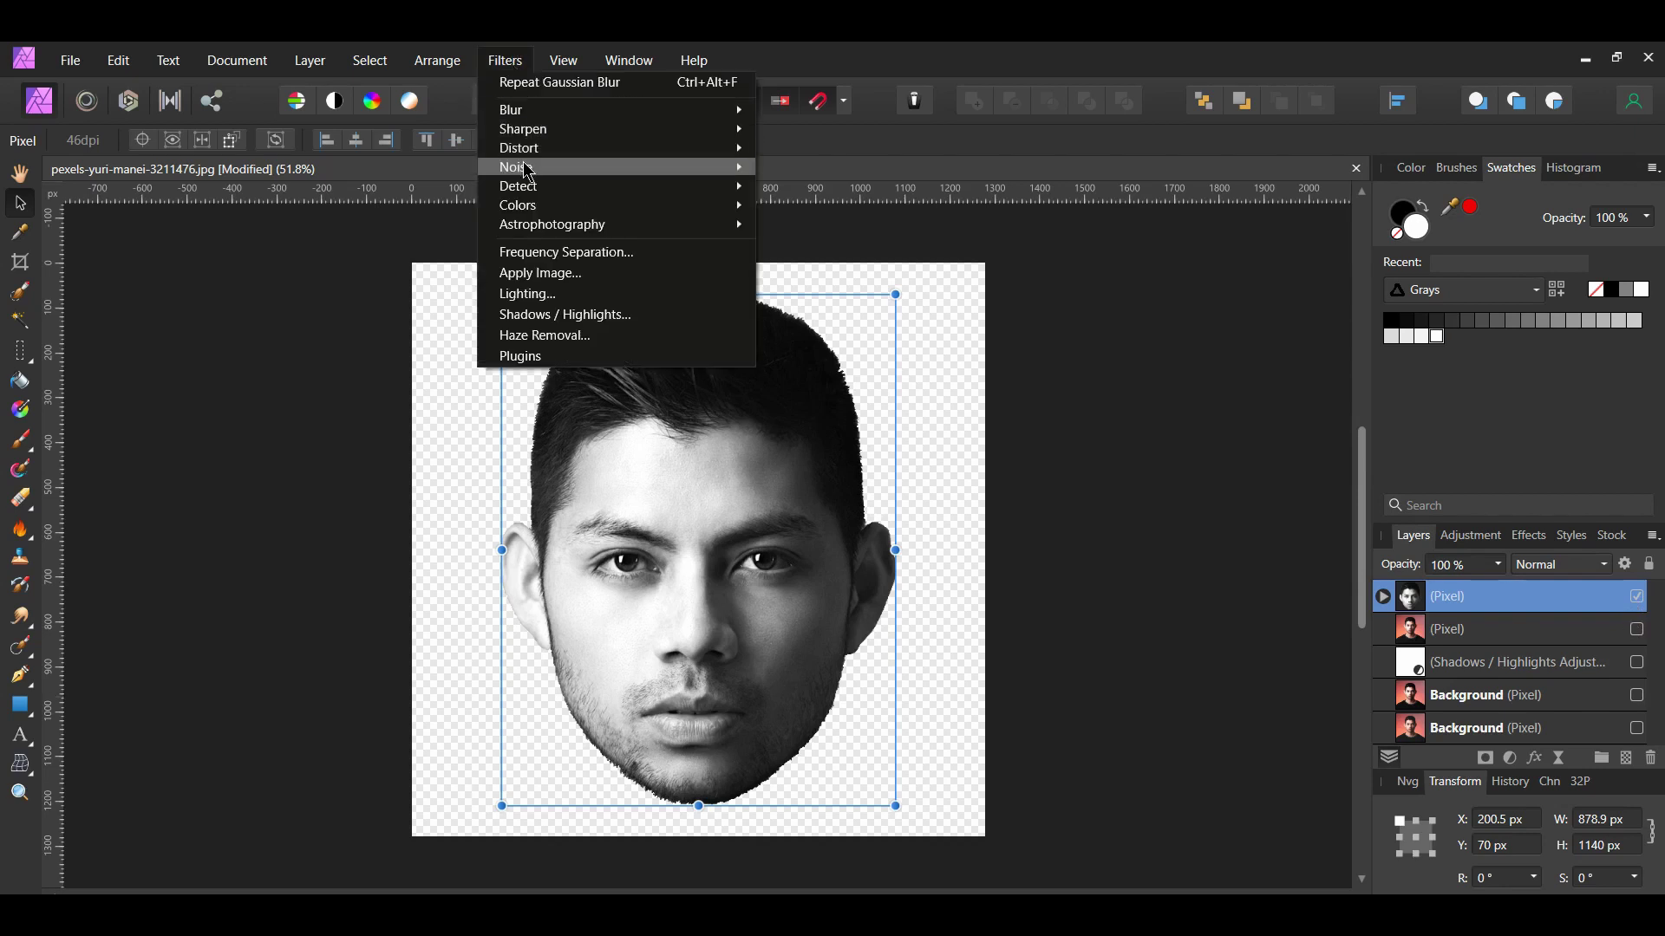
pyautogui.moveTo(529, 170)
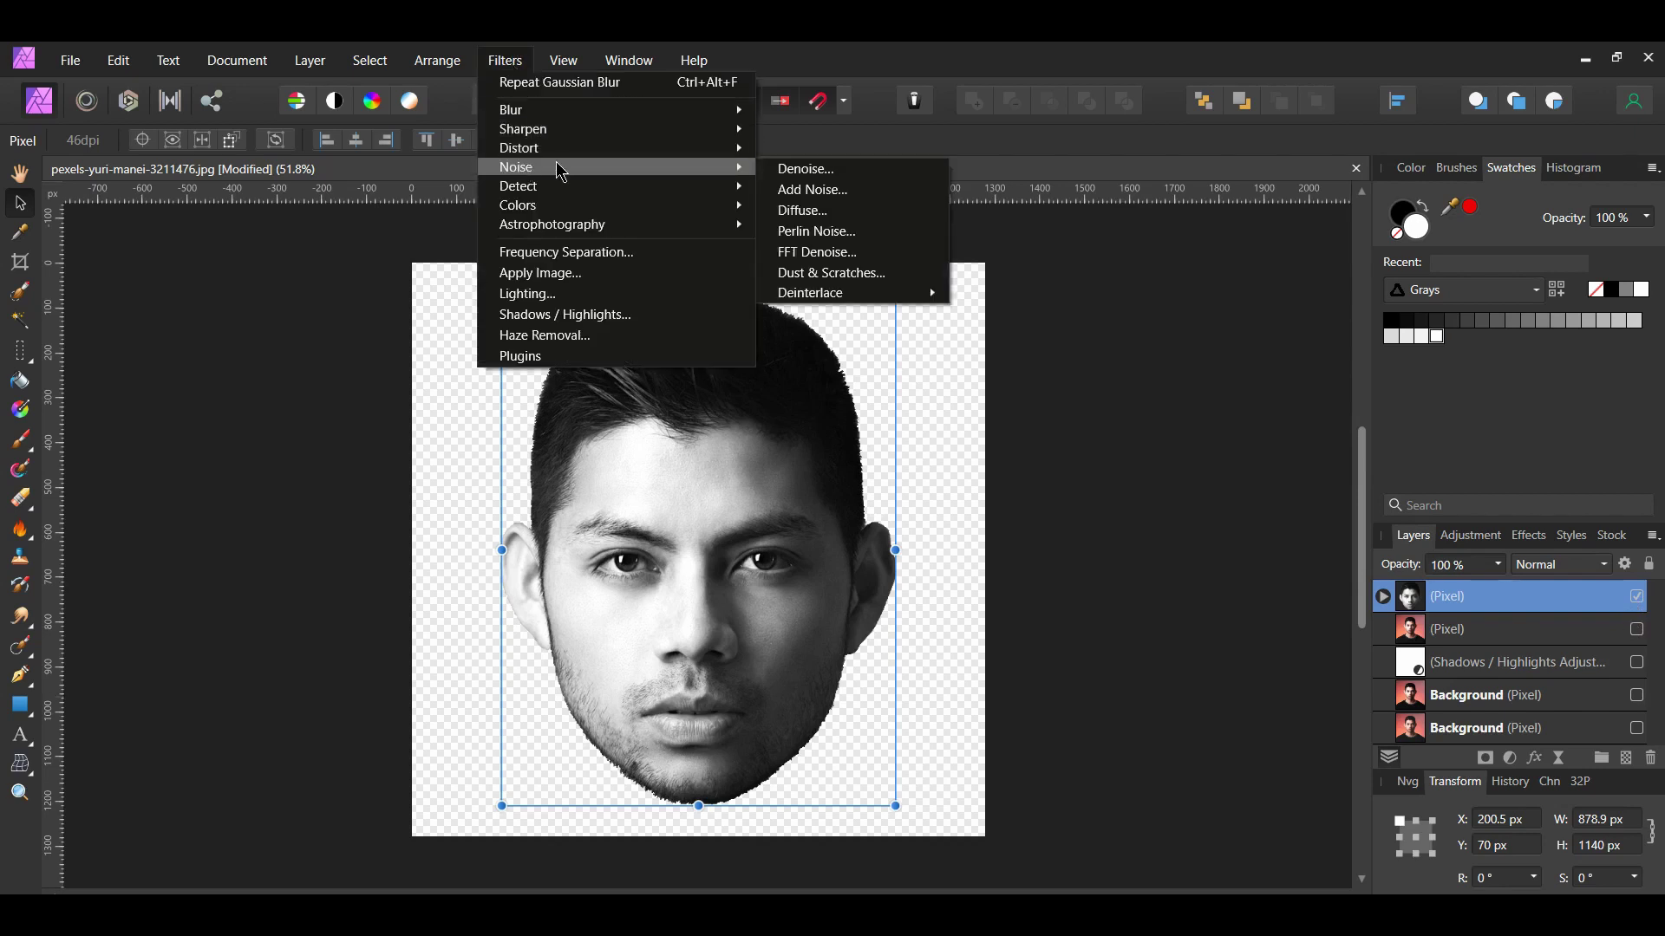
pyautogui.click(815, 173)
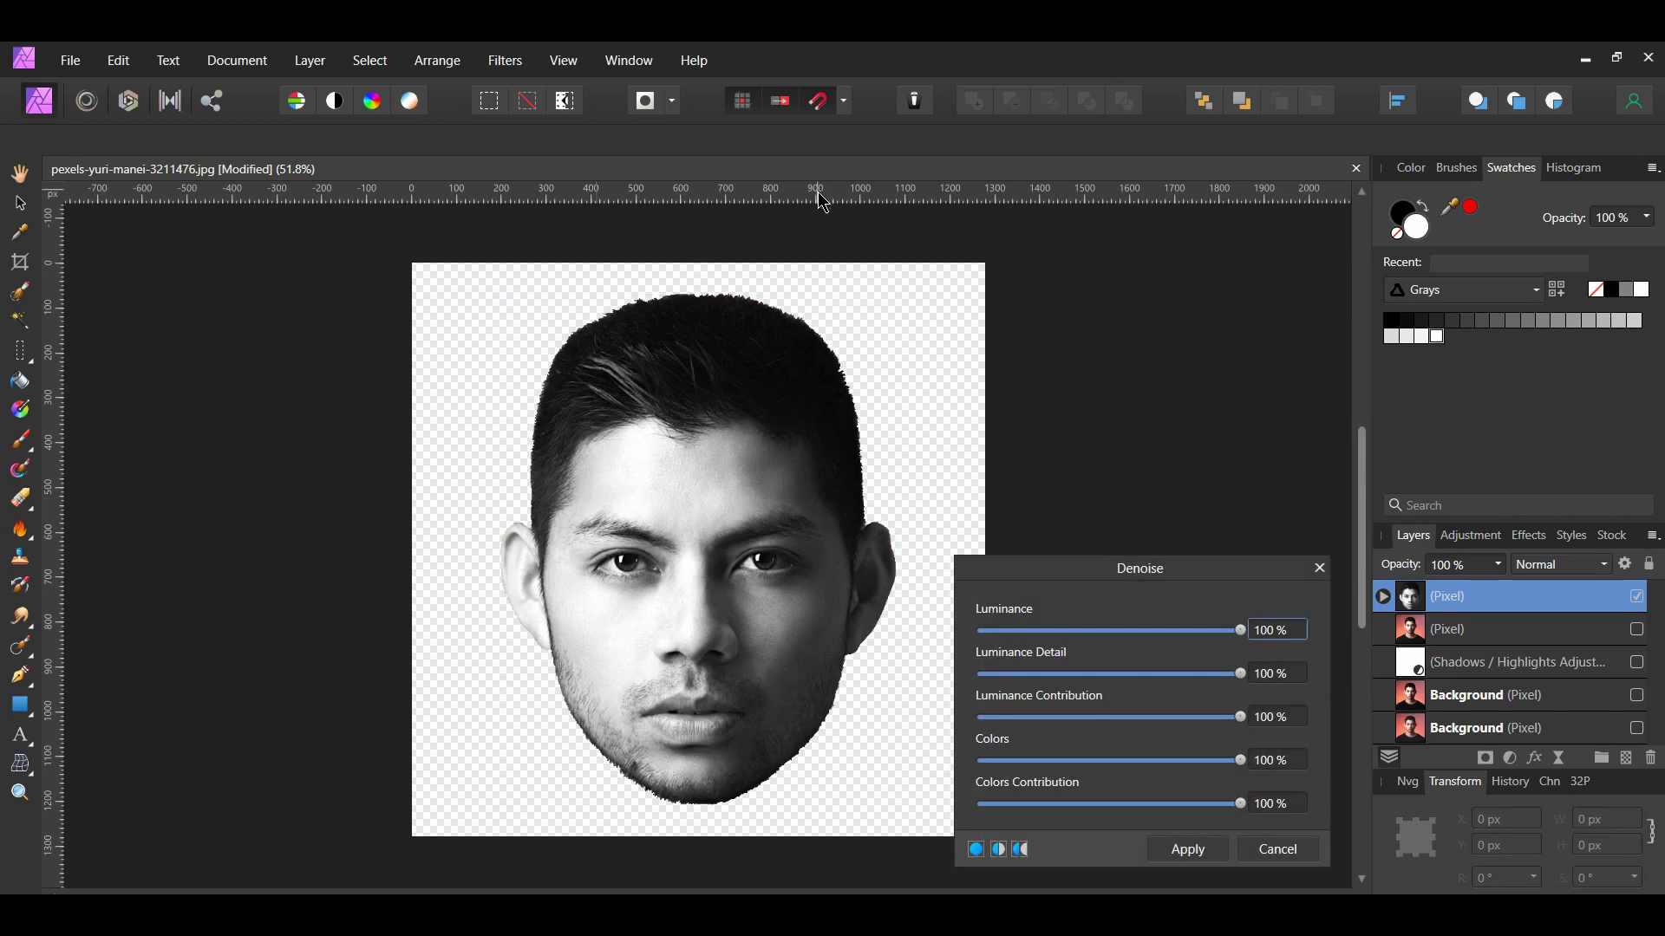
pyautogui.click(1186, 848)
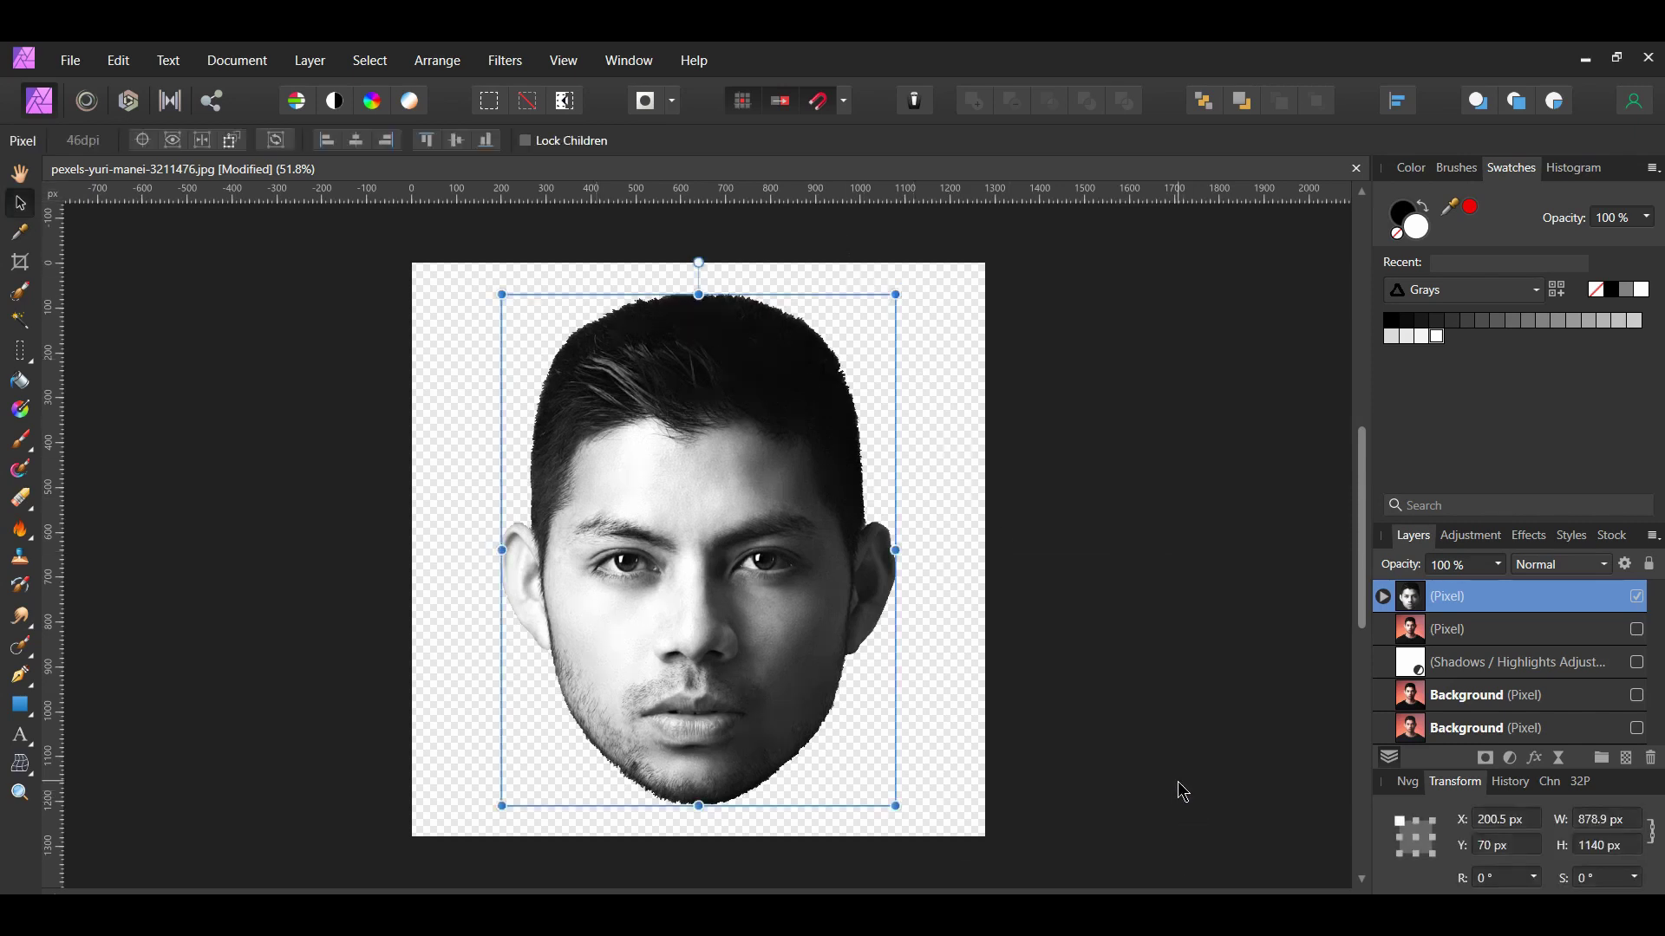
# - Open the gravel texture photo
pyautogui.click(70, 60)
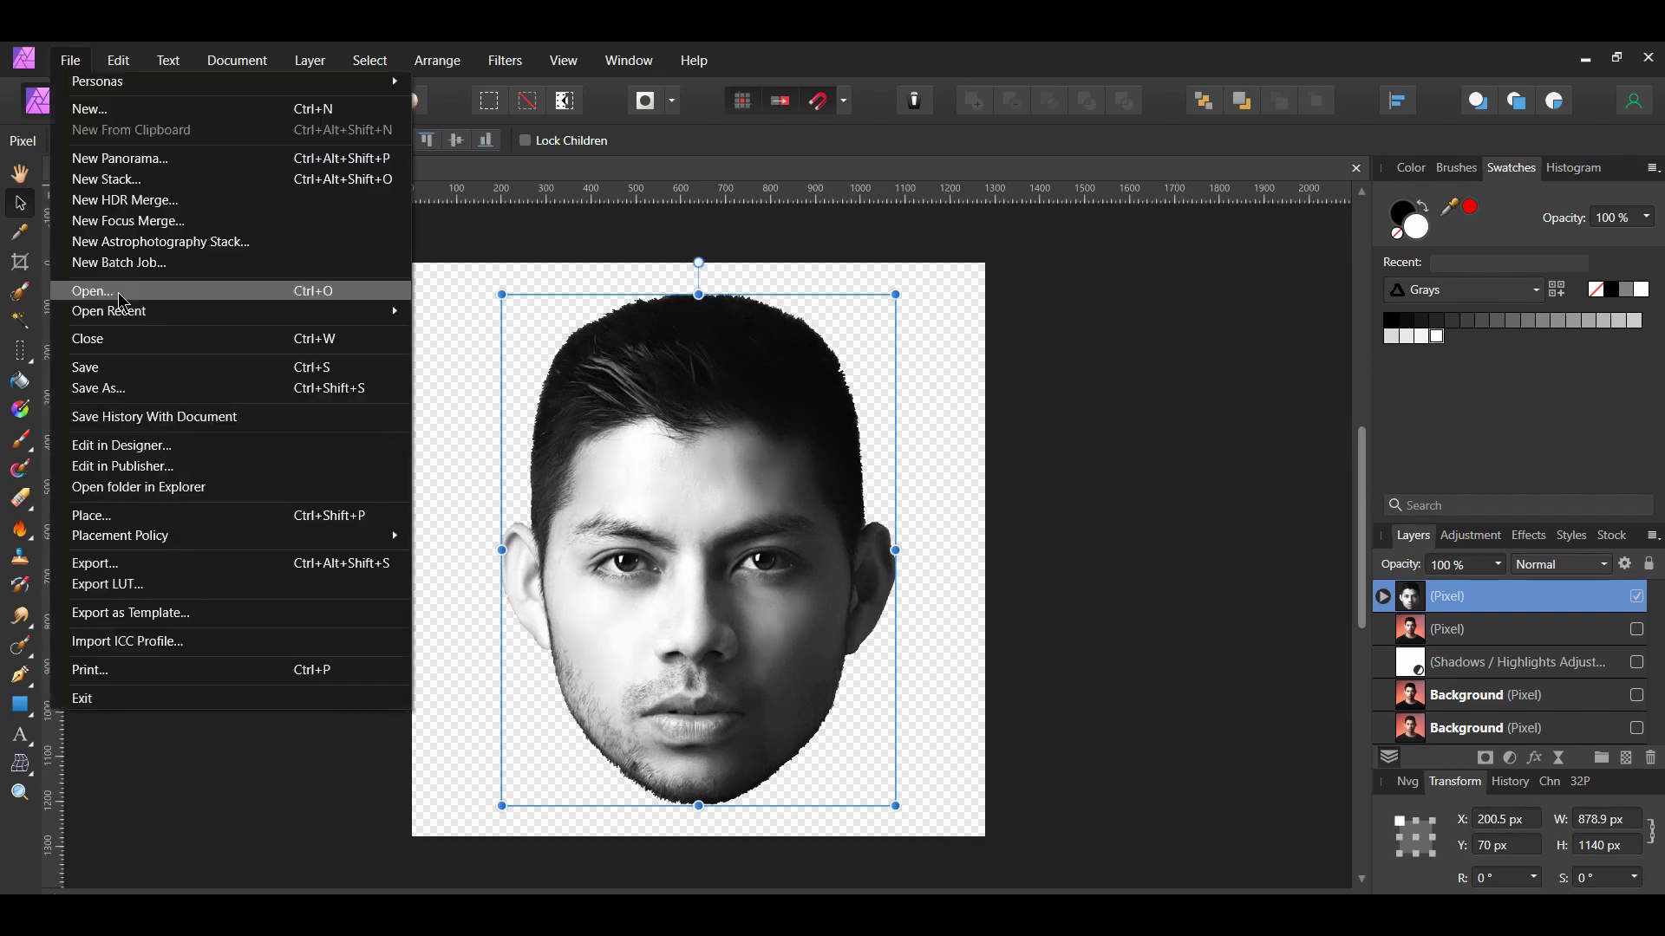
pyautogui.click(122, 306)
pyautogui.click(514, 212)
pyautogui.click(644, 528)
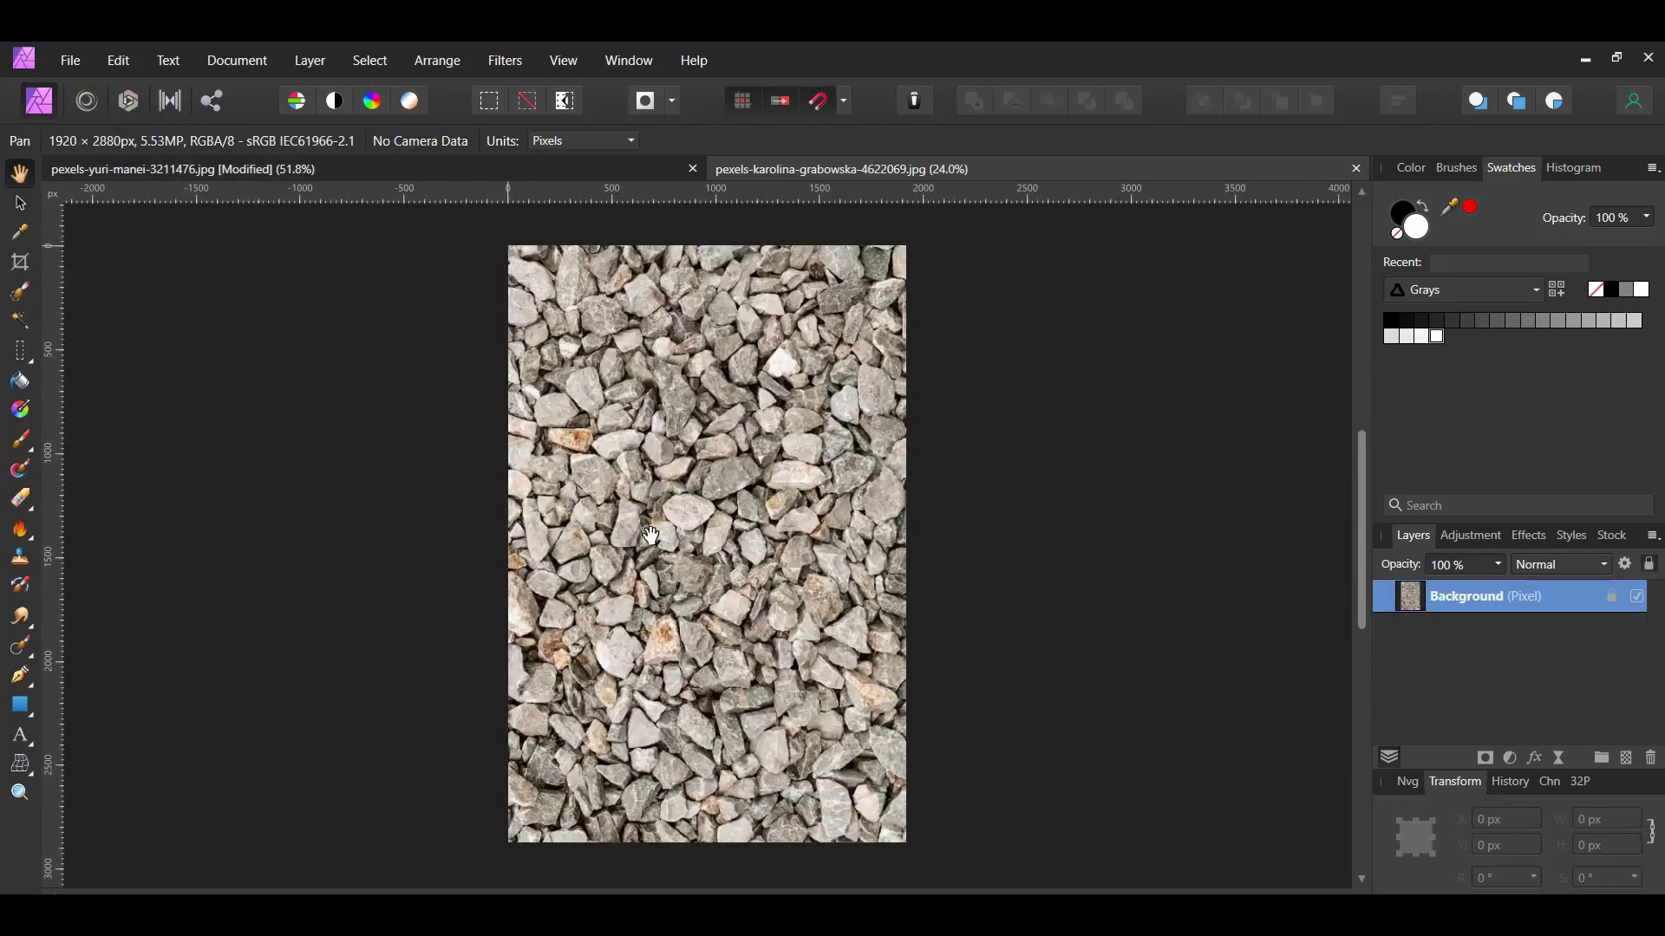
# - Paste the gravel into the face document and scale it proportionally to about 891 × 1337 px over the face
pyautogui.click(529, 167)
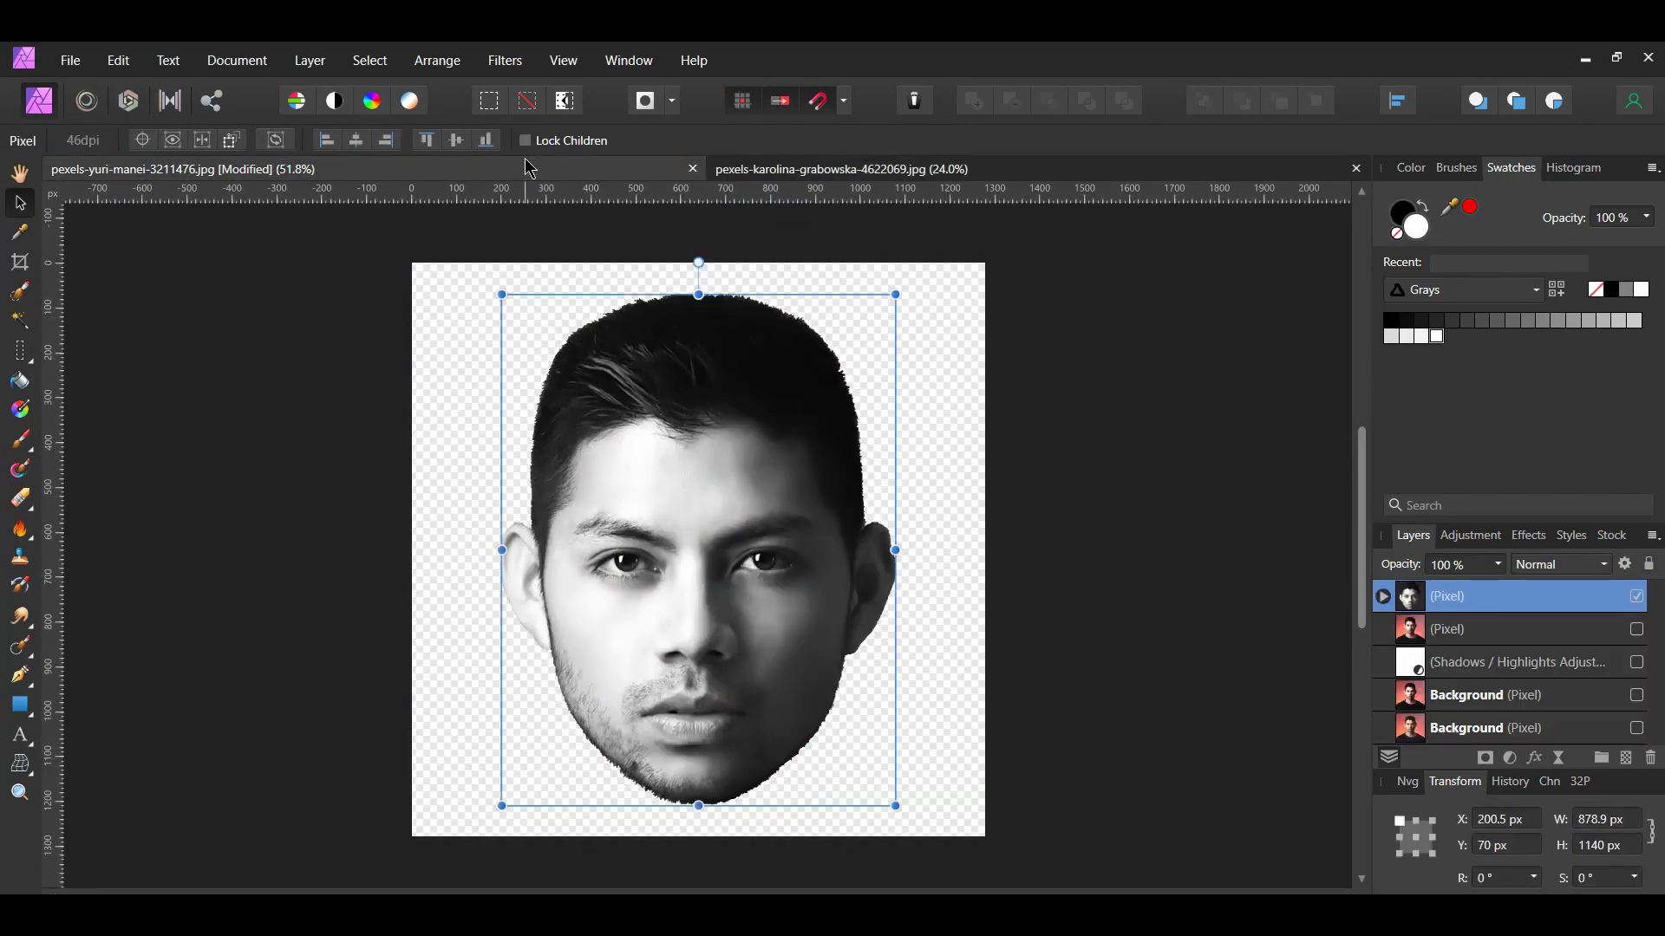
pyautogui.hotkey('ctrl', 'v')
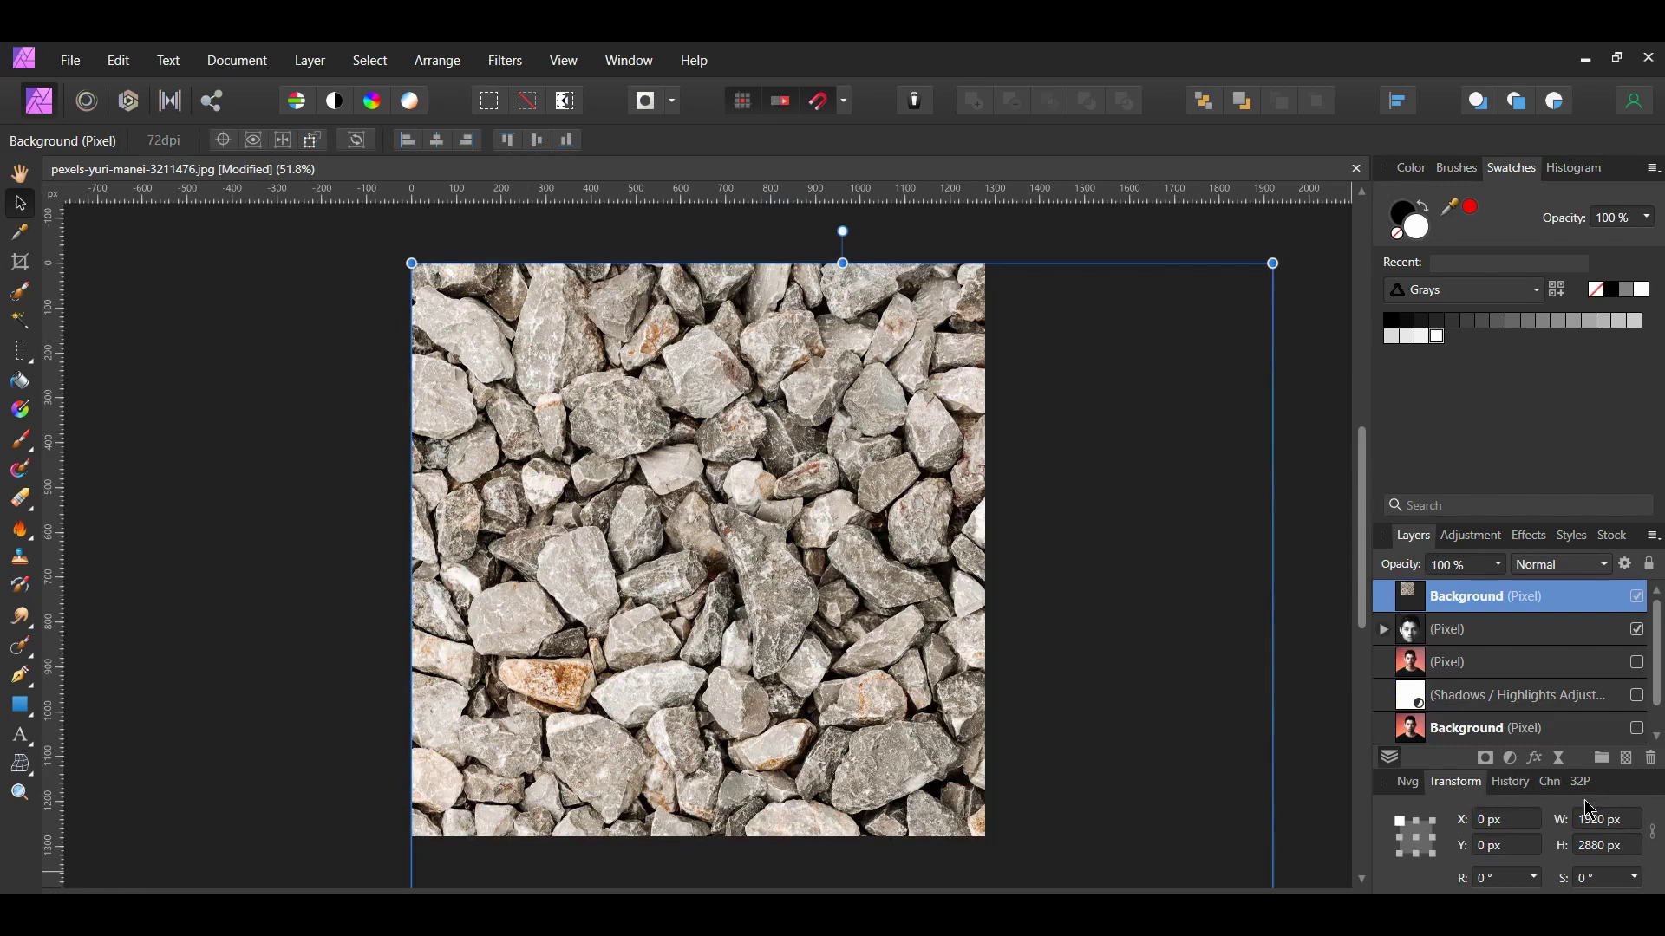
pyautogui.click(1654, 835)
pyautogui.scroll(-1, 1058, 241)
pyautogui.moveTo(541, 259); pyautogui.dragTo(713, 503)
pyautogui.moveTo(809, 608); pyautogui.dragTo(739, 345)
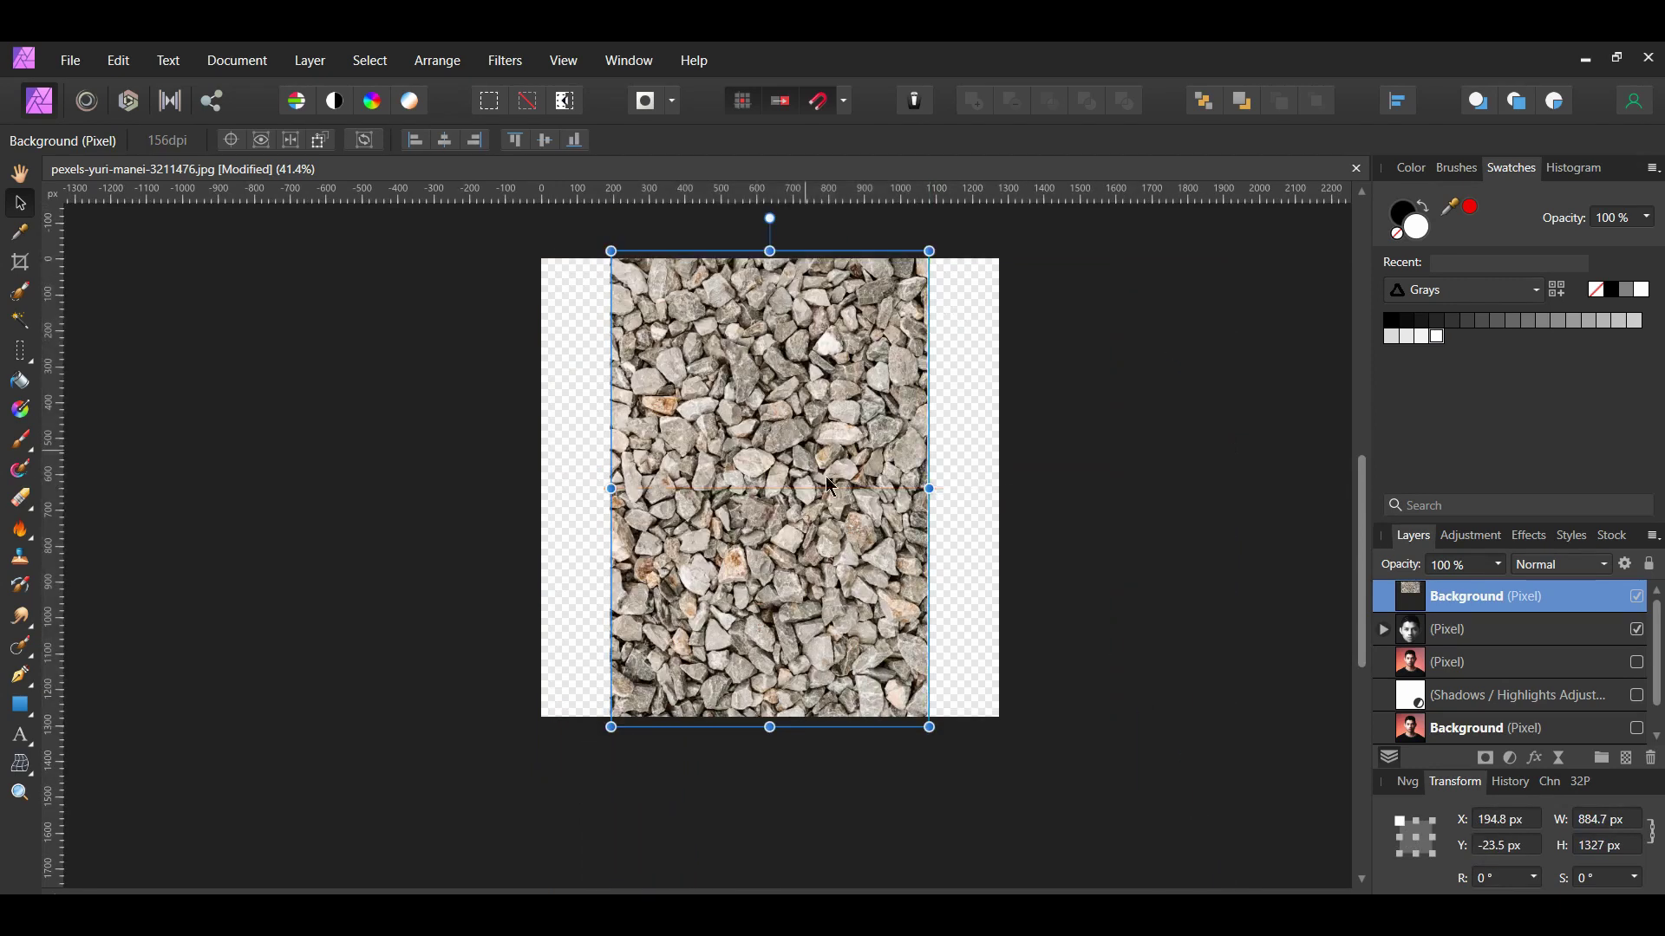
pyautogui.scroll(1, 1257, 745)
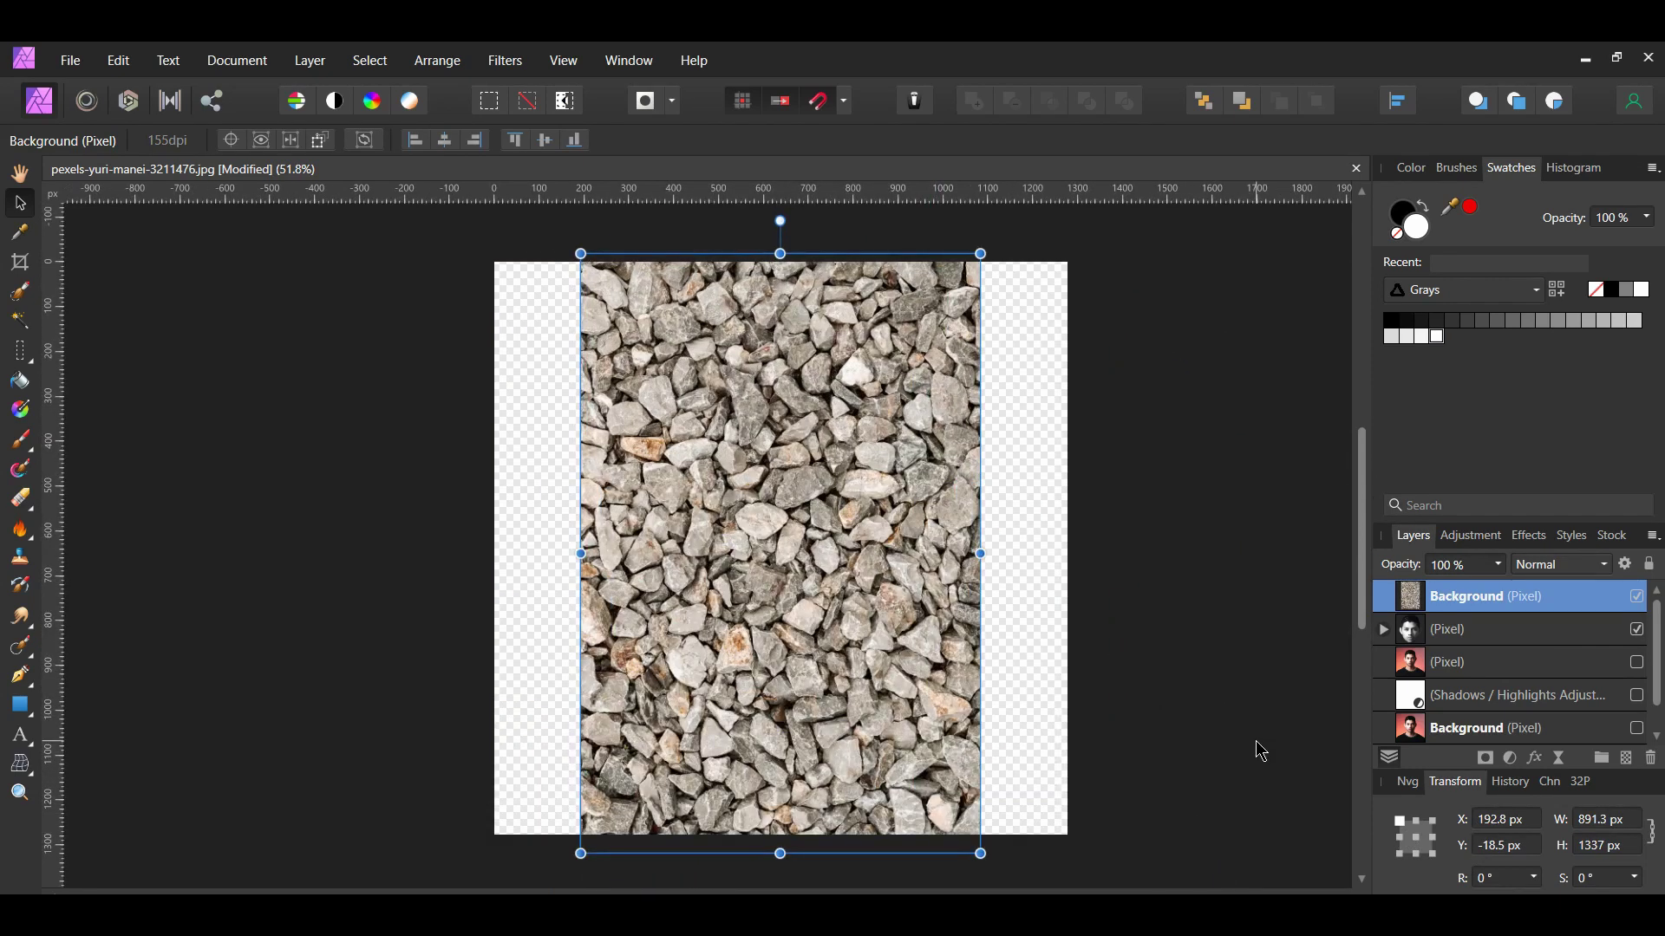
# - Set the gravel layer's blend mode to Overlay and bring up the Displace filter
pyautogui.click(1605, 568)
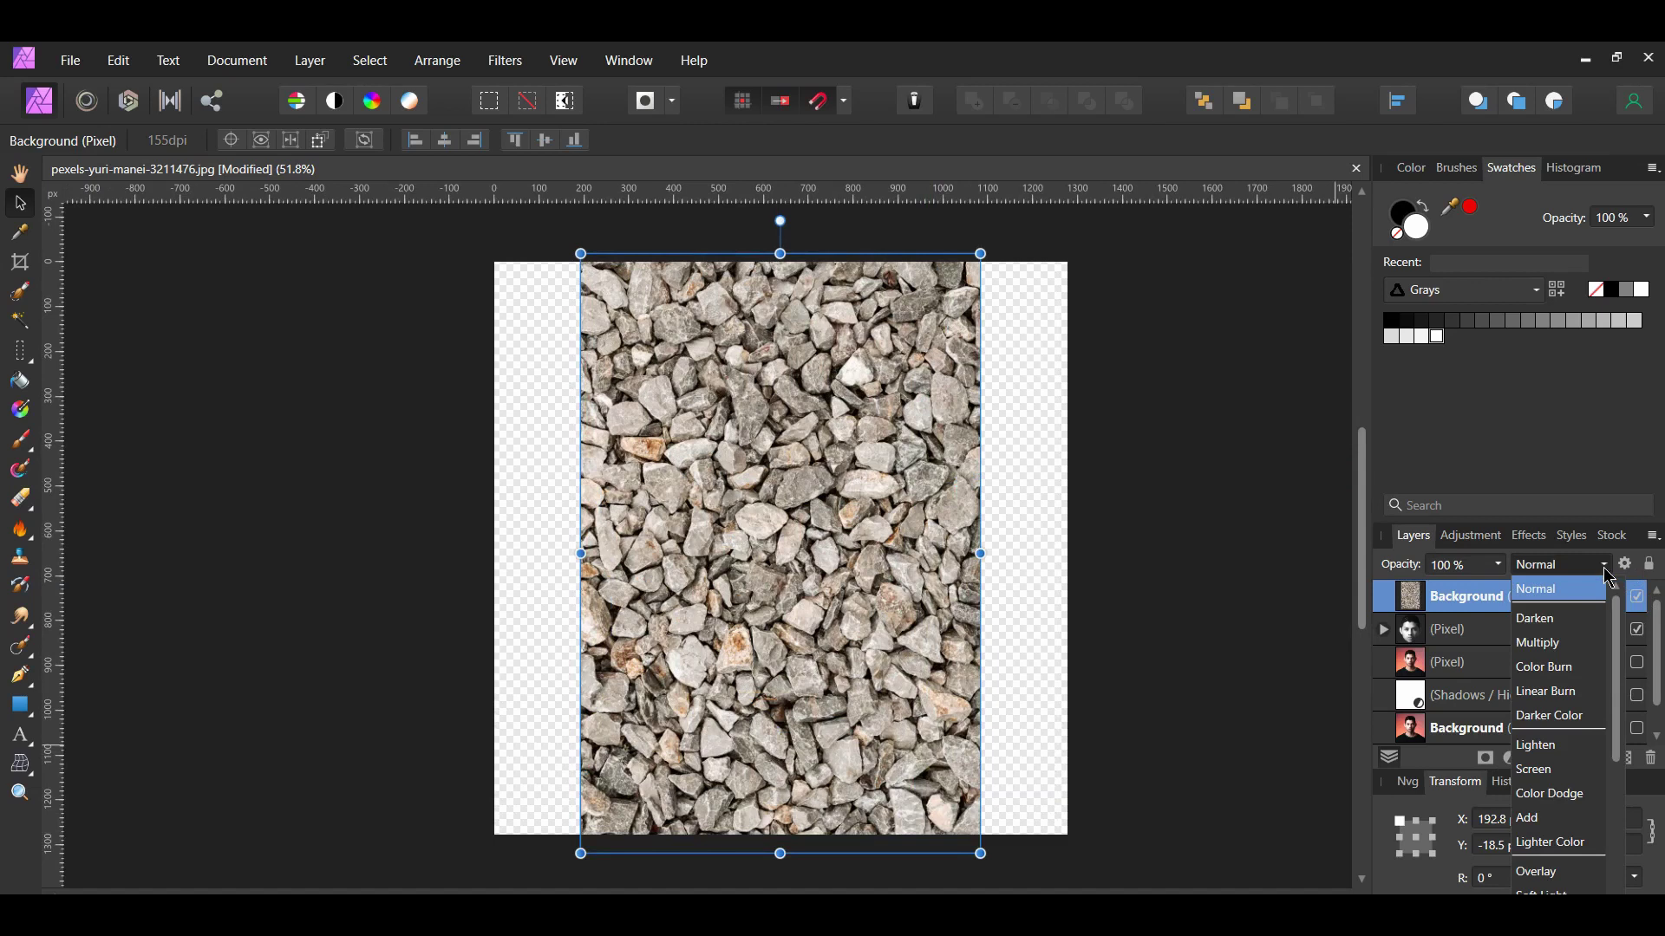
pyautogui.click(1556, 872)
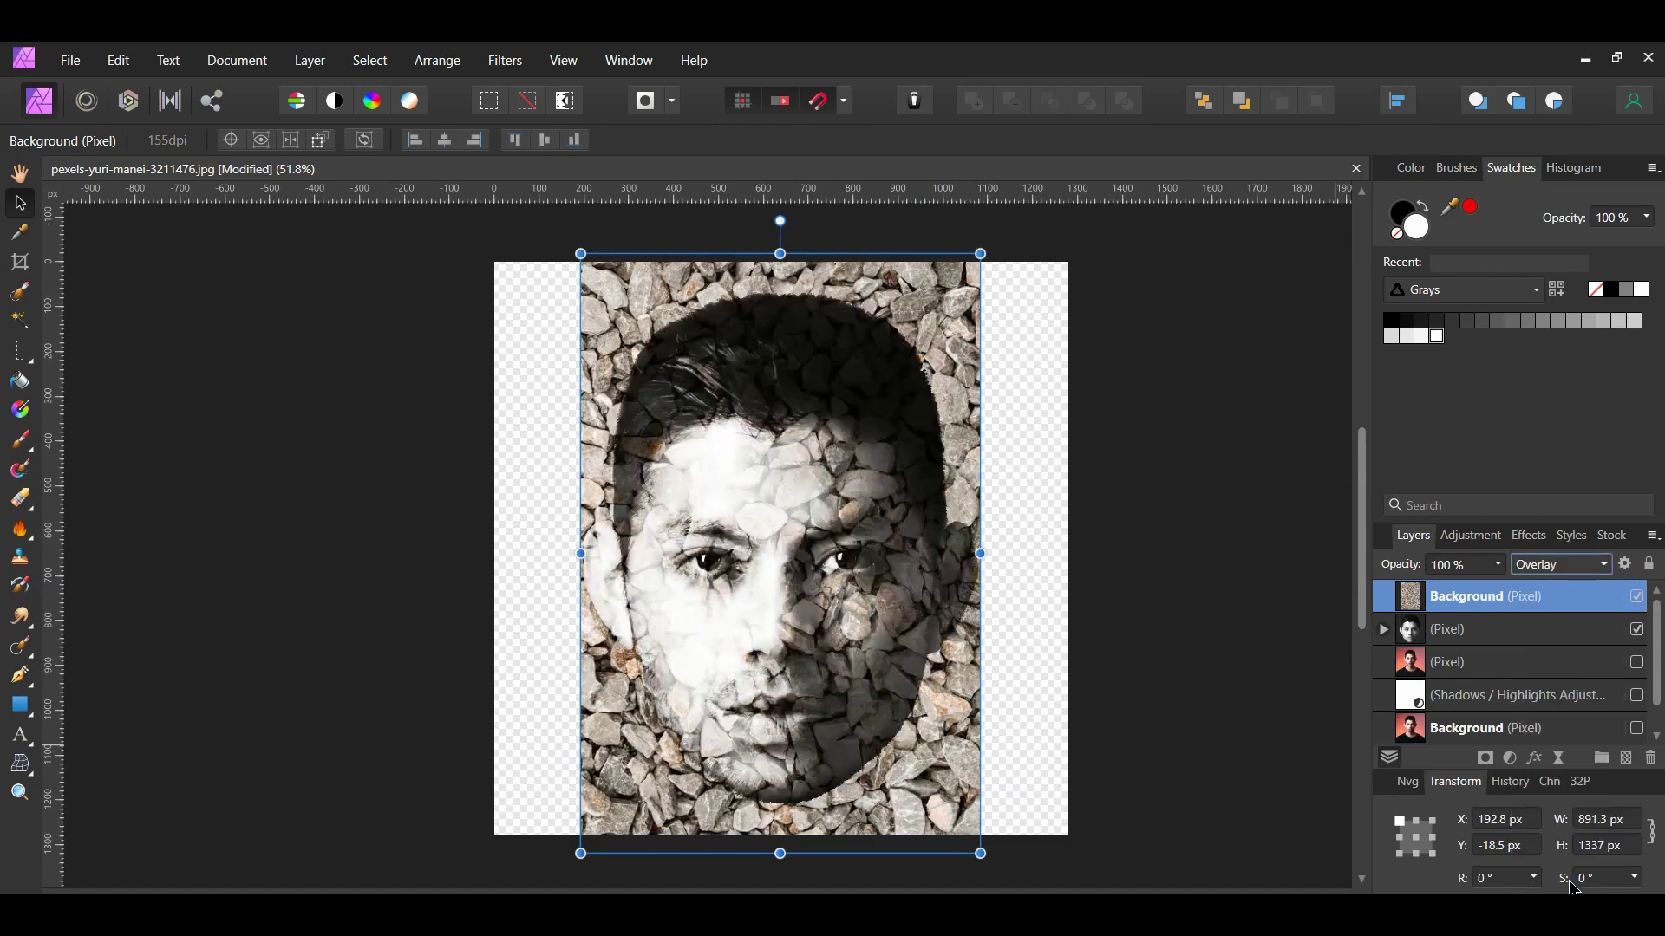
pyautogui.click(510, 63)
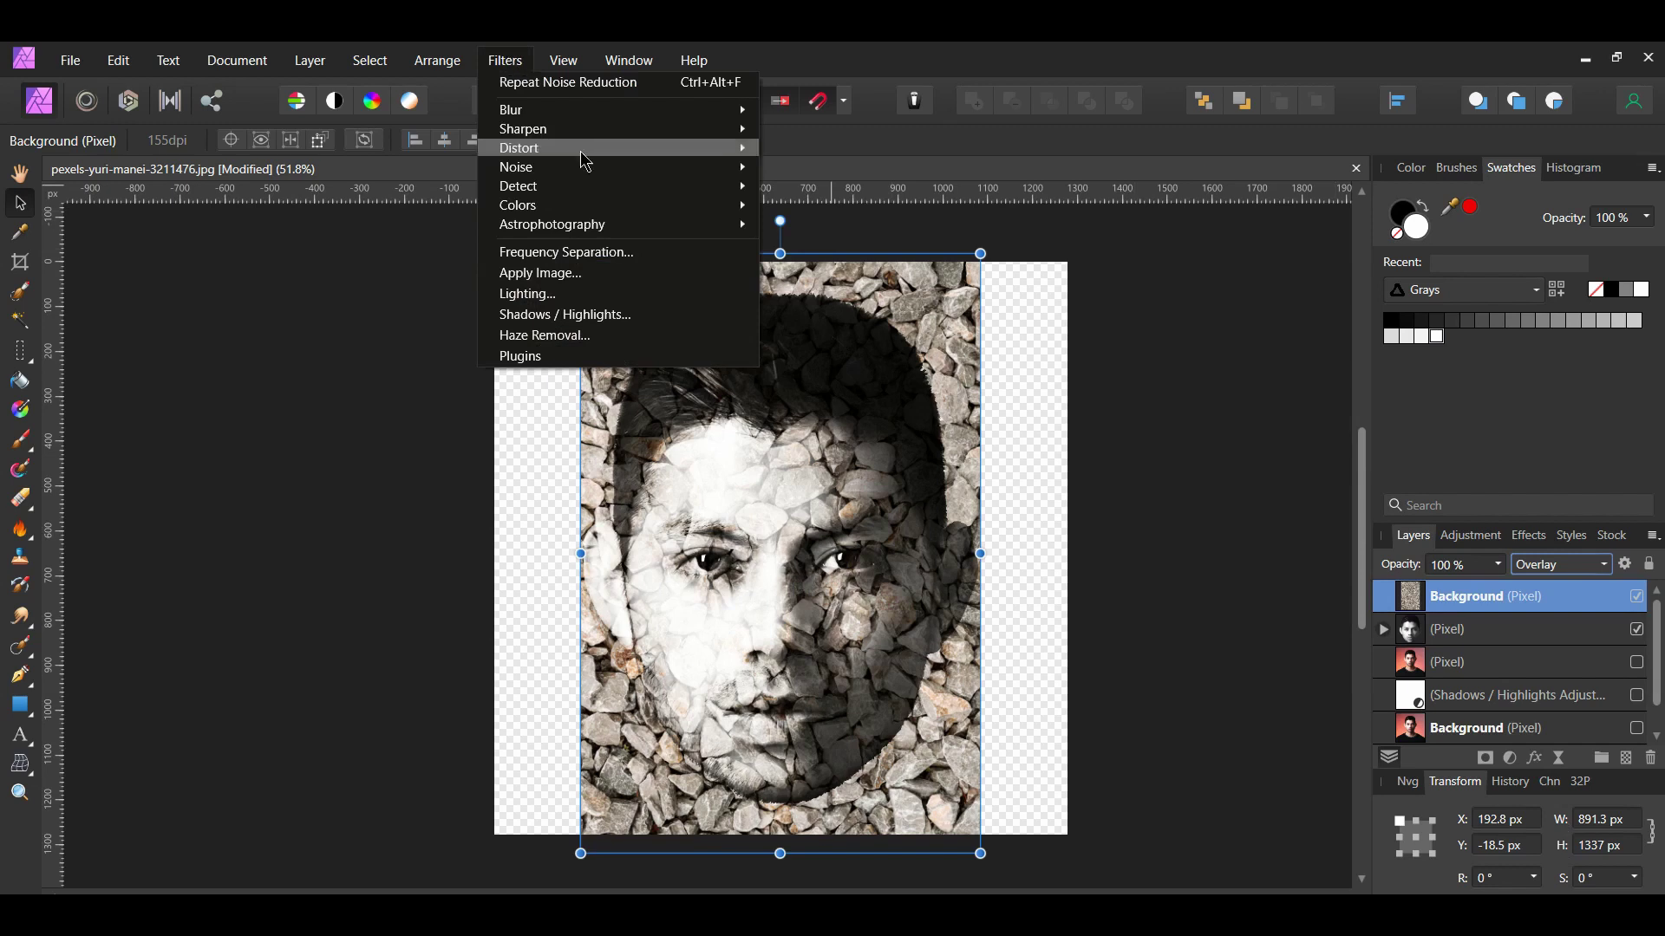
pyautogui.moveTo(586, 152)
pyautogui.click(869, 374)
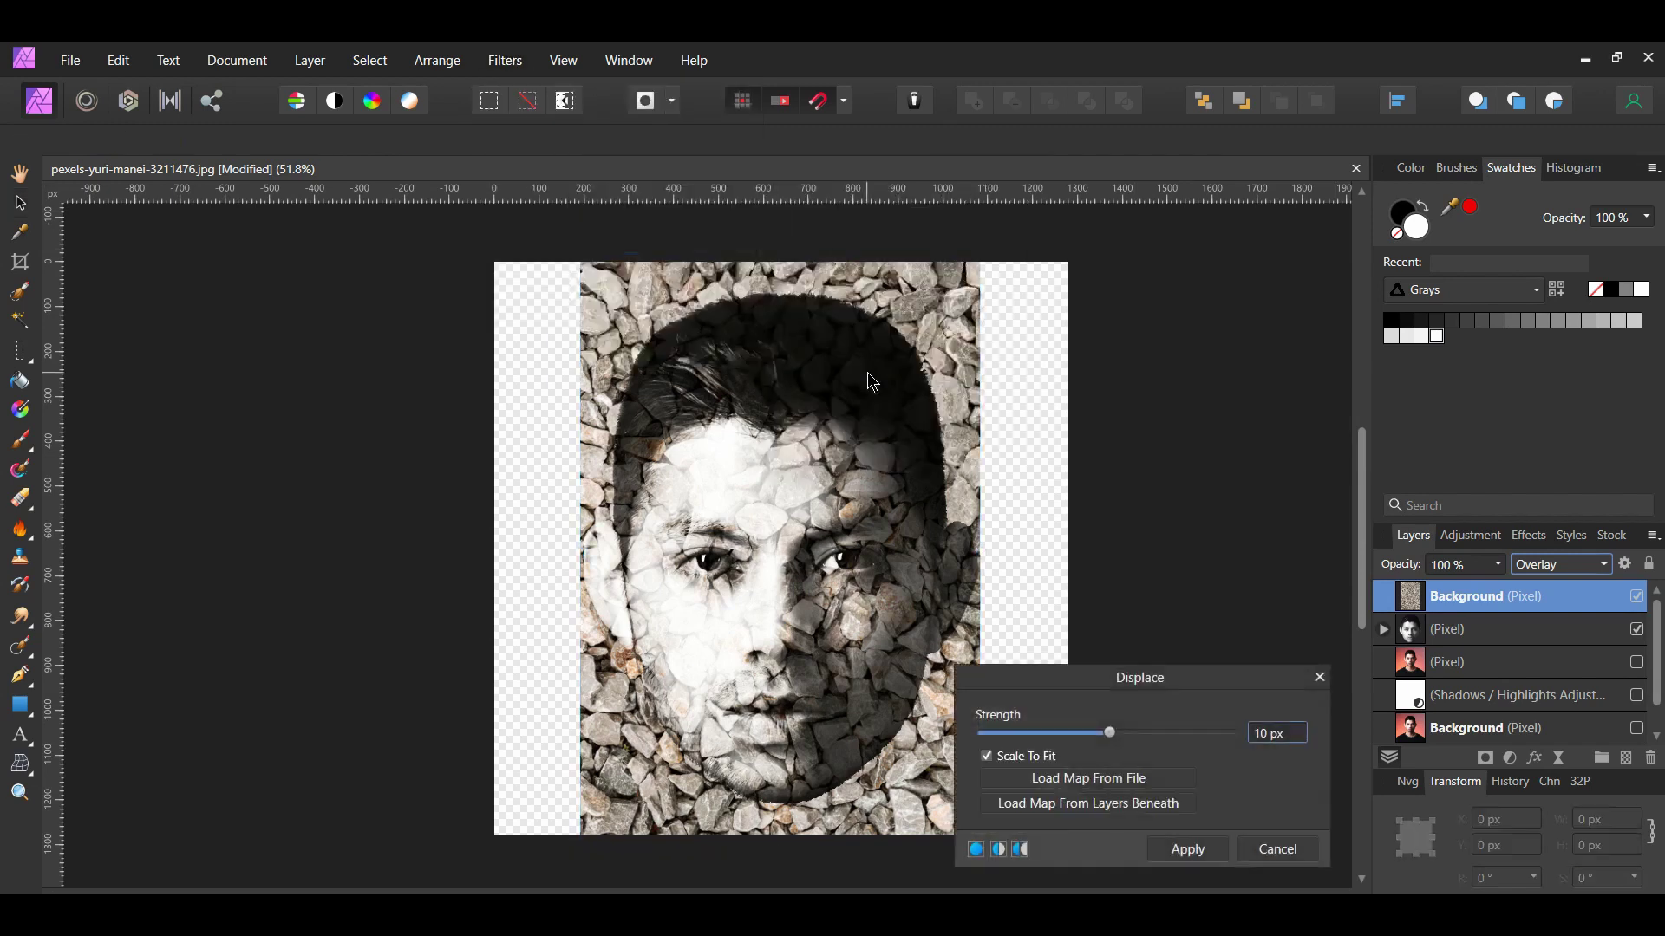
pyautogui.moveTo(1024, 667); pyautogui.dragTo(1149, 502)
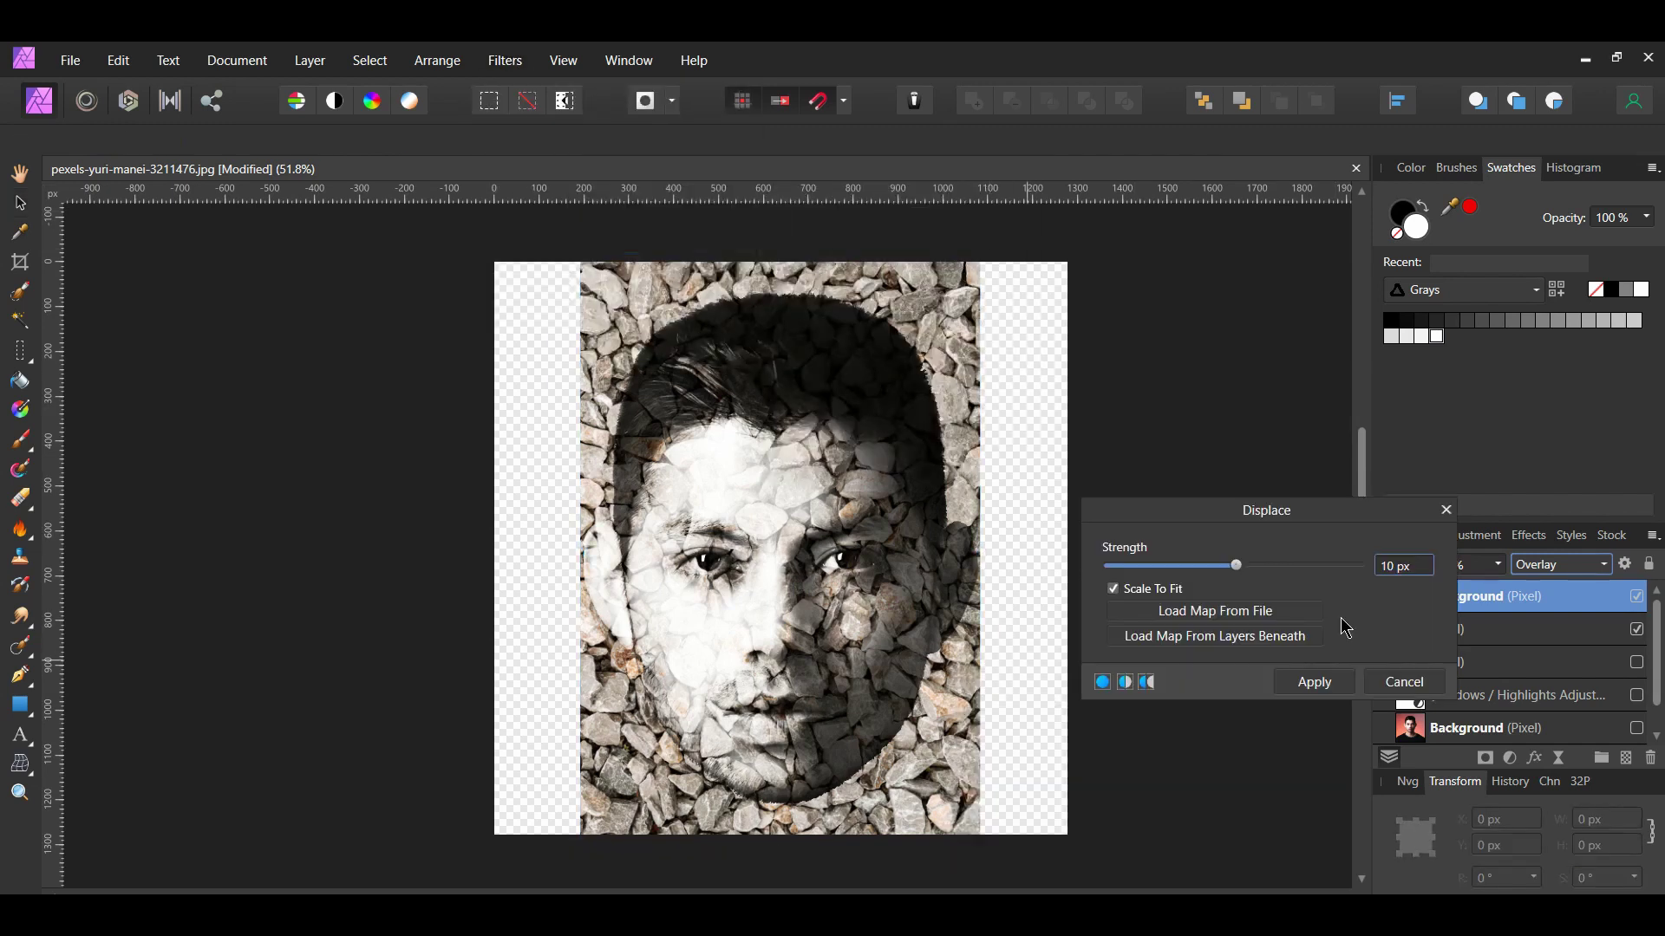
# - Displace the gravel using the Head Displacement map at 5 px strength
pyautogui.click(1255, 611)
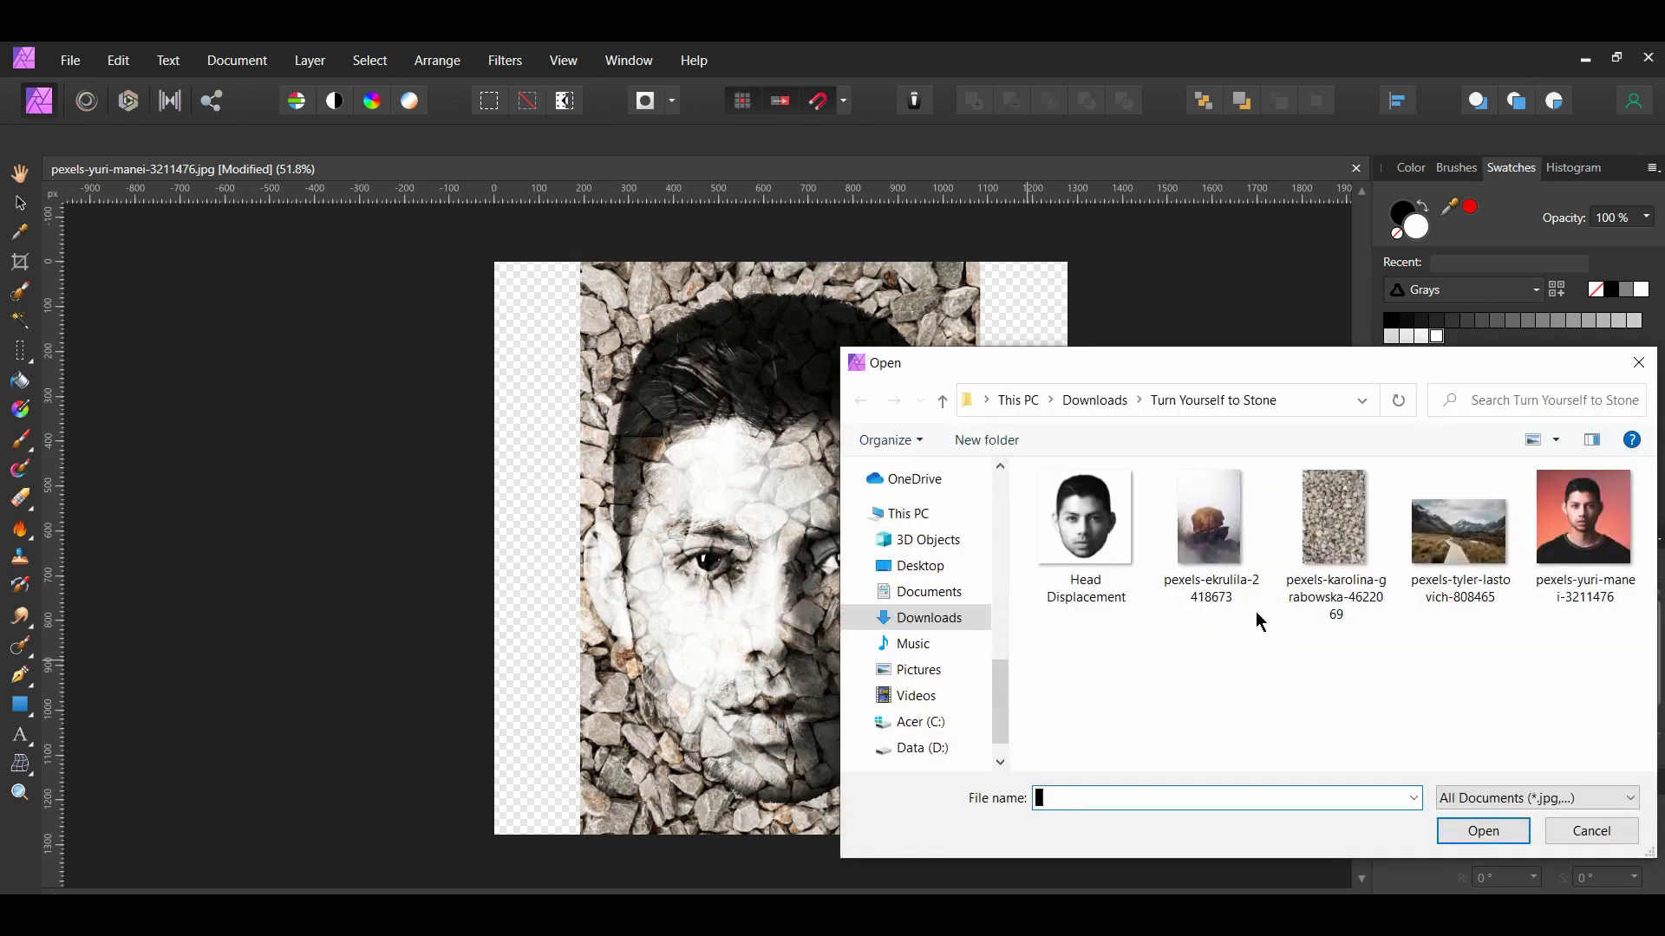
pyautogui.click(1095, 534)
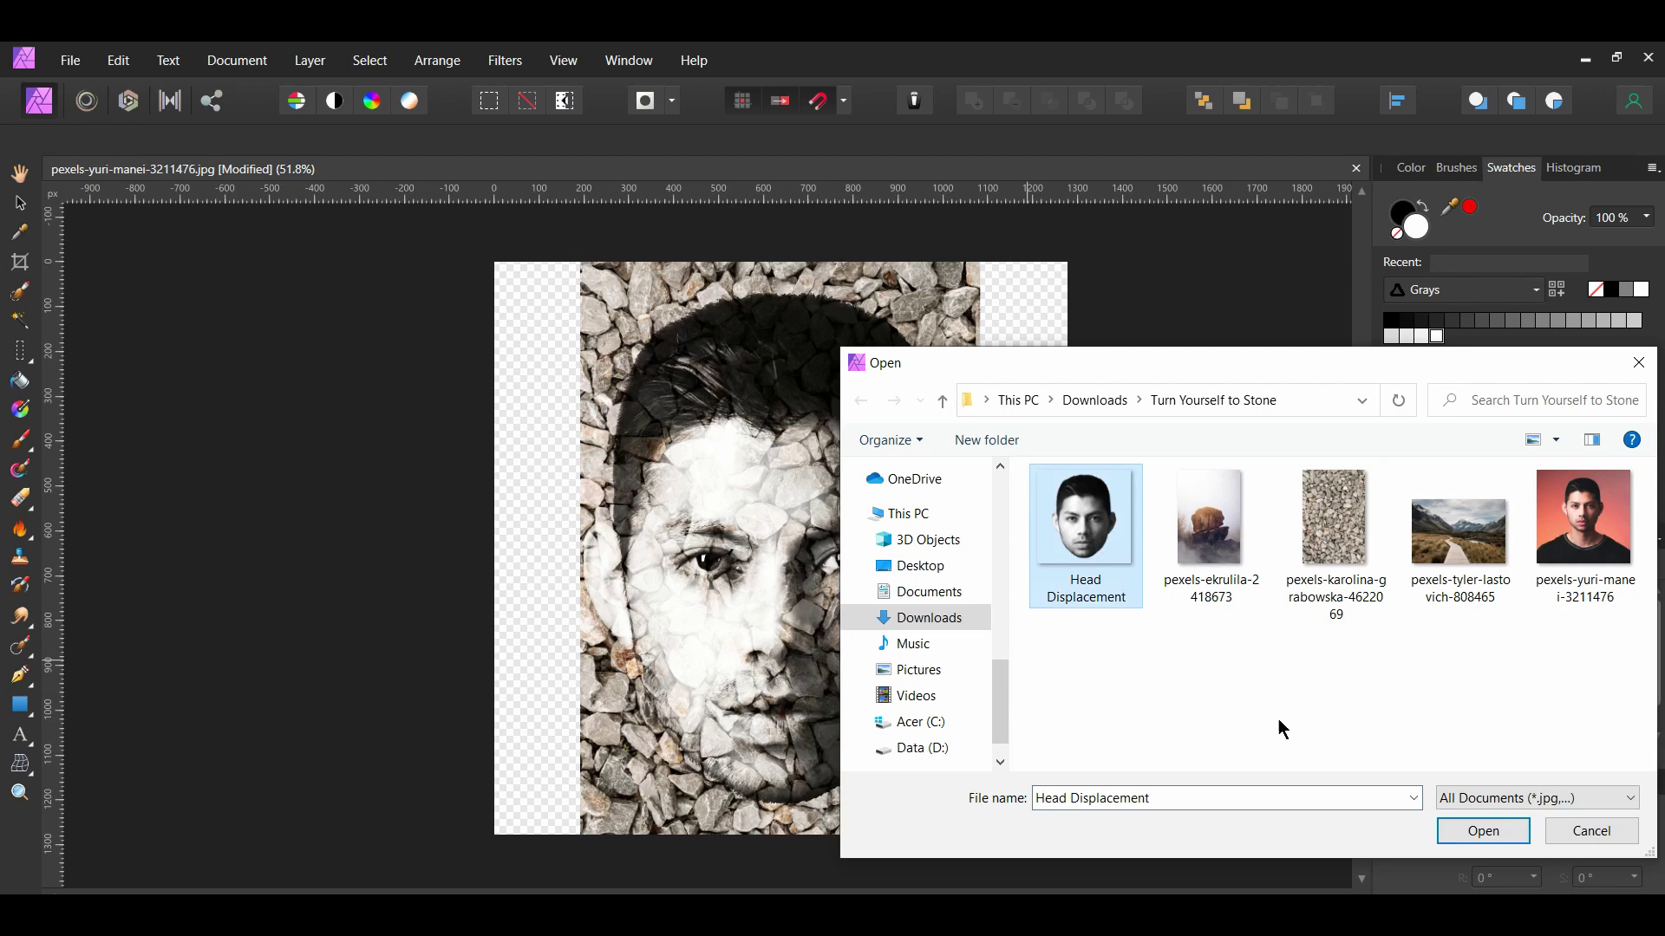
pyautogui.click(1479, 833)
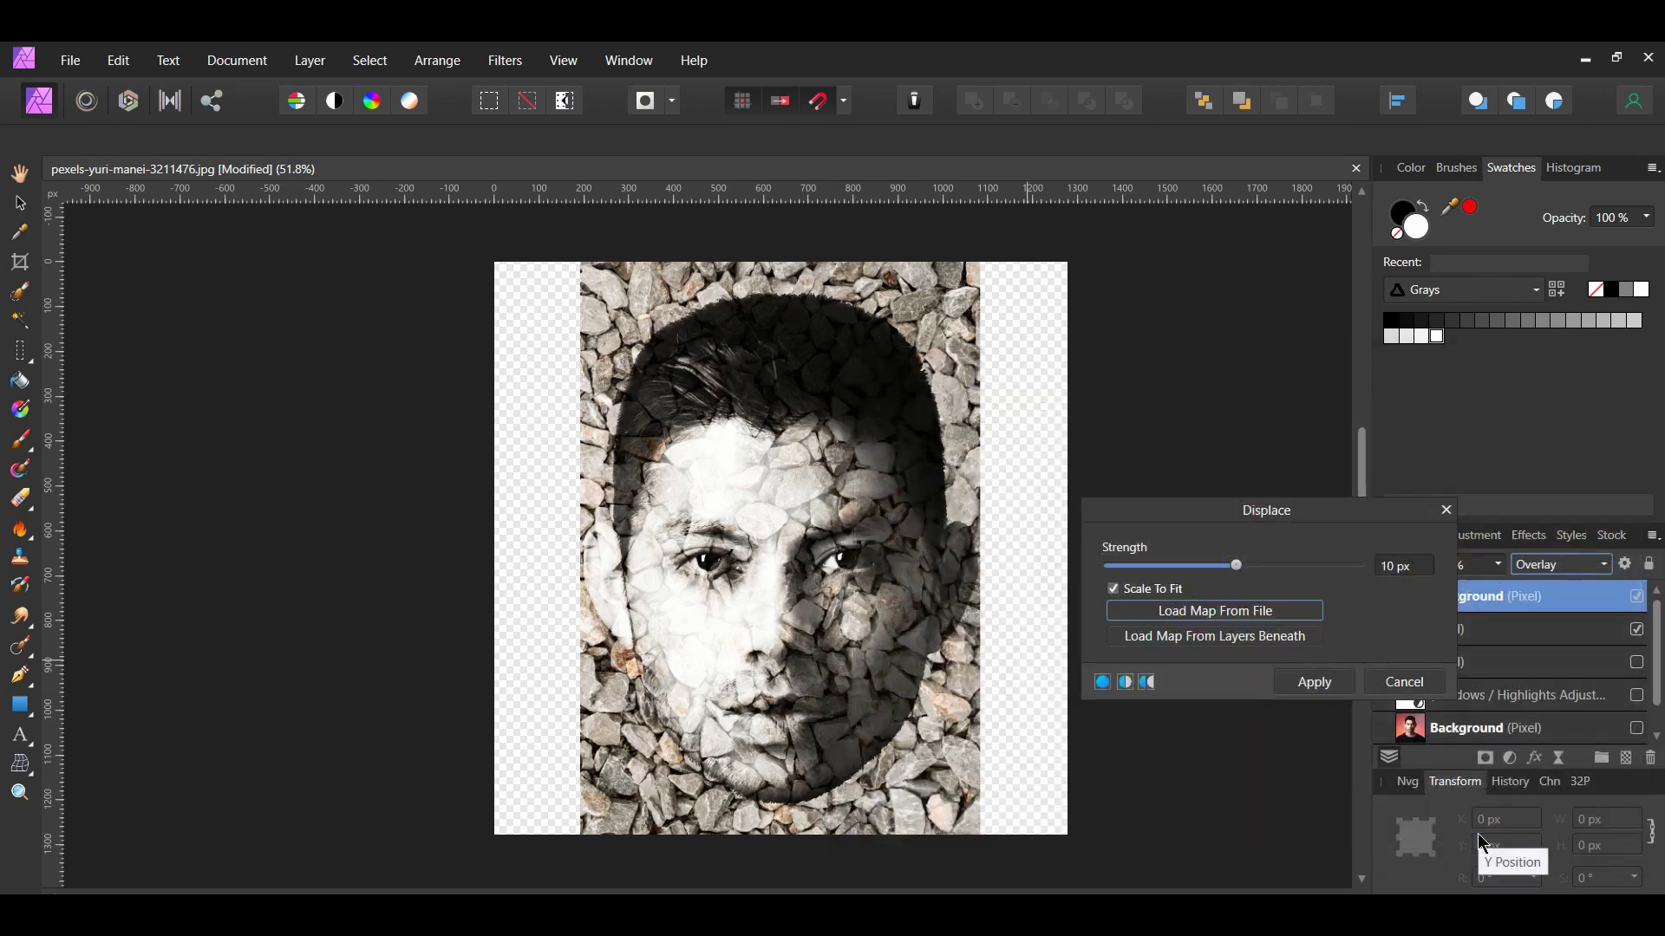
pyautogui.click(1404, 565)
pyautogui.write('5')
pyautogui.press('Return')
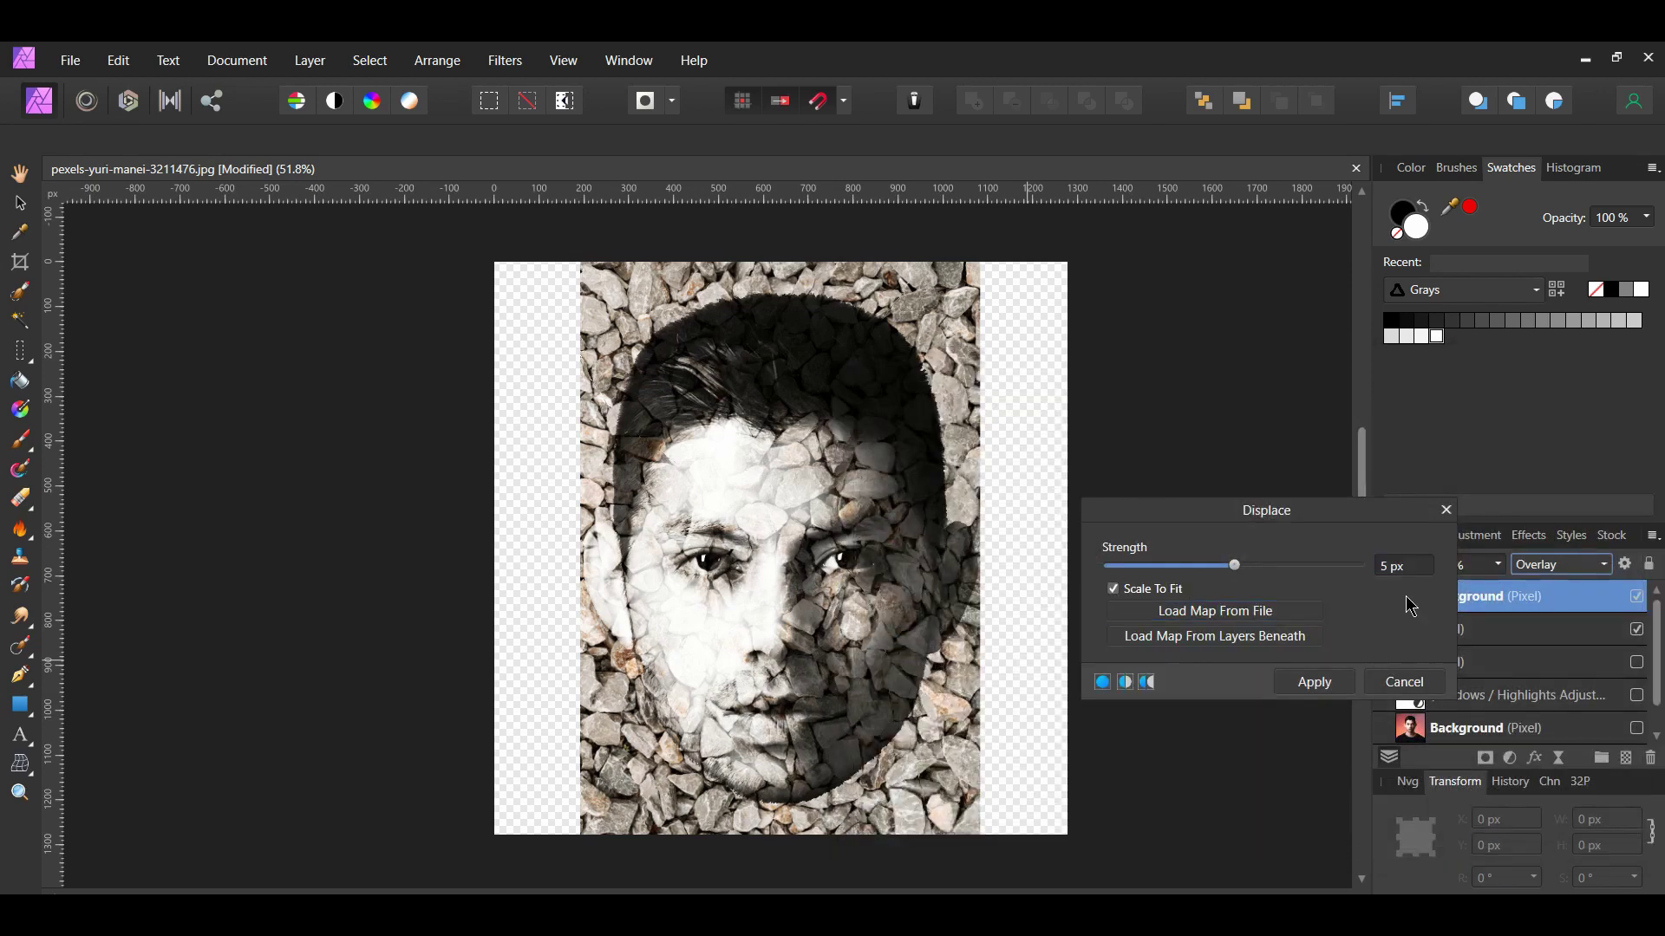
pyautogui.click(1312, 682)
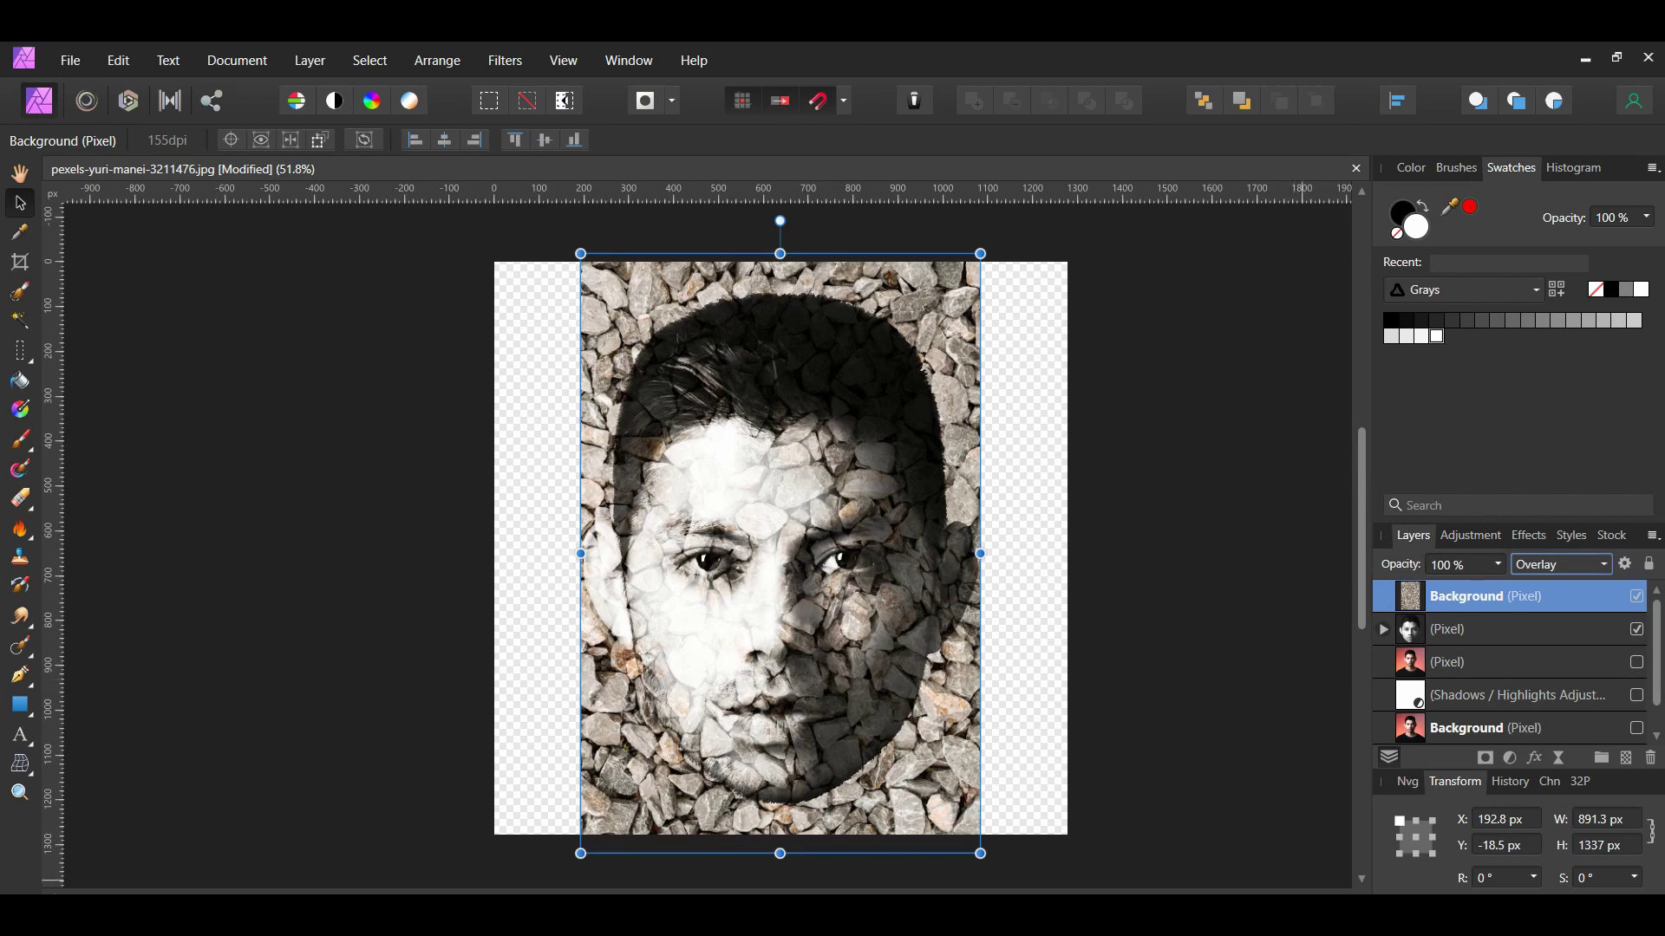
# - Copy the gravel within the face outline to a new layer, then hide the full gravel below the face
pyautogui.keyDown('ctrl'); pyautogui.click(1420, 646); pyautogui.keyUp('ctrl')
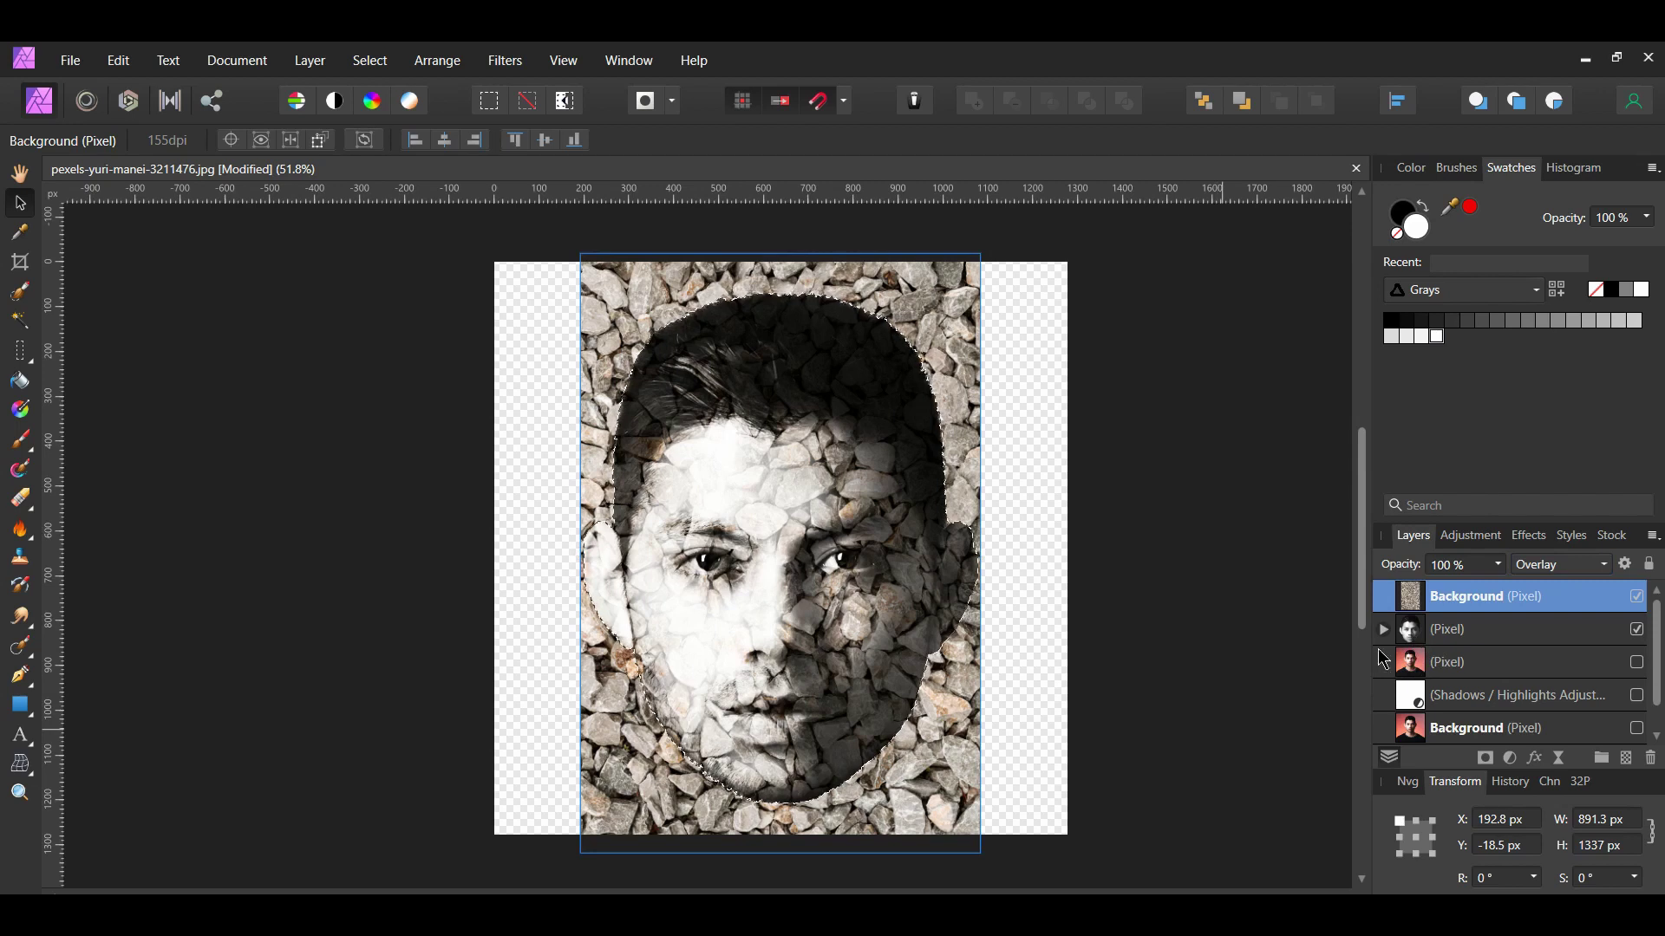
pyautogui.hotkey('ctrl', 'j')
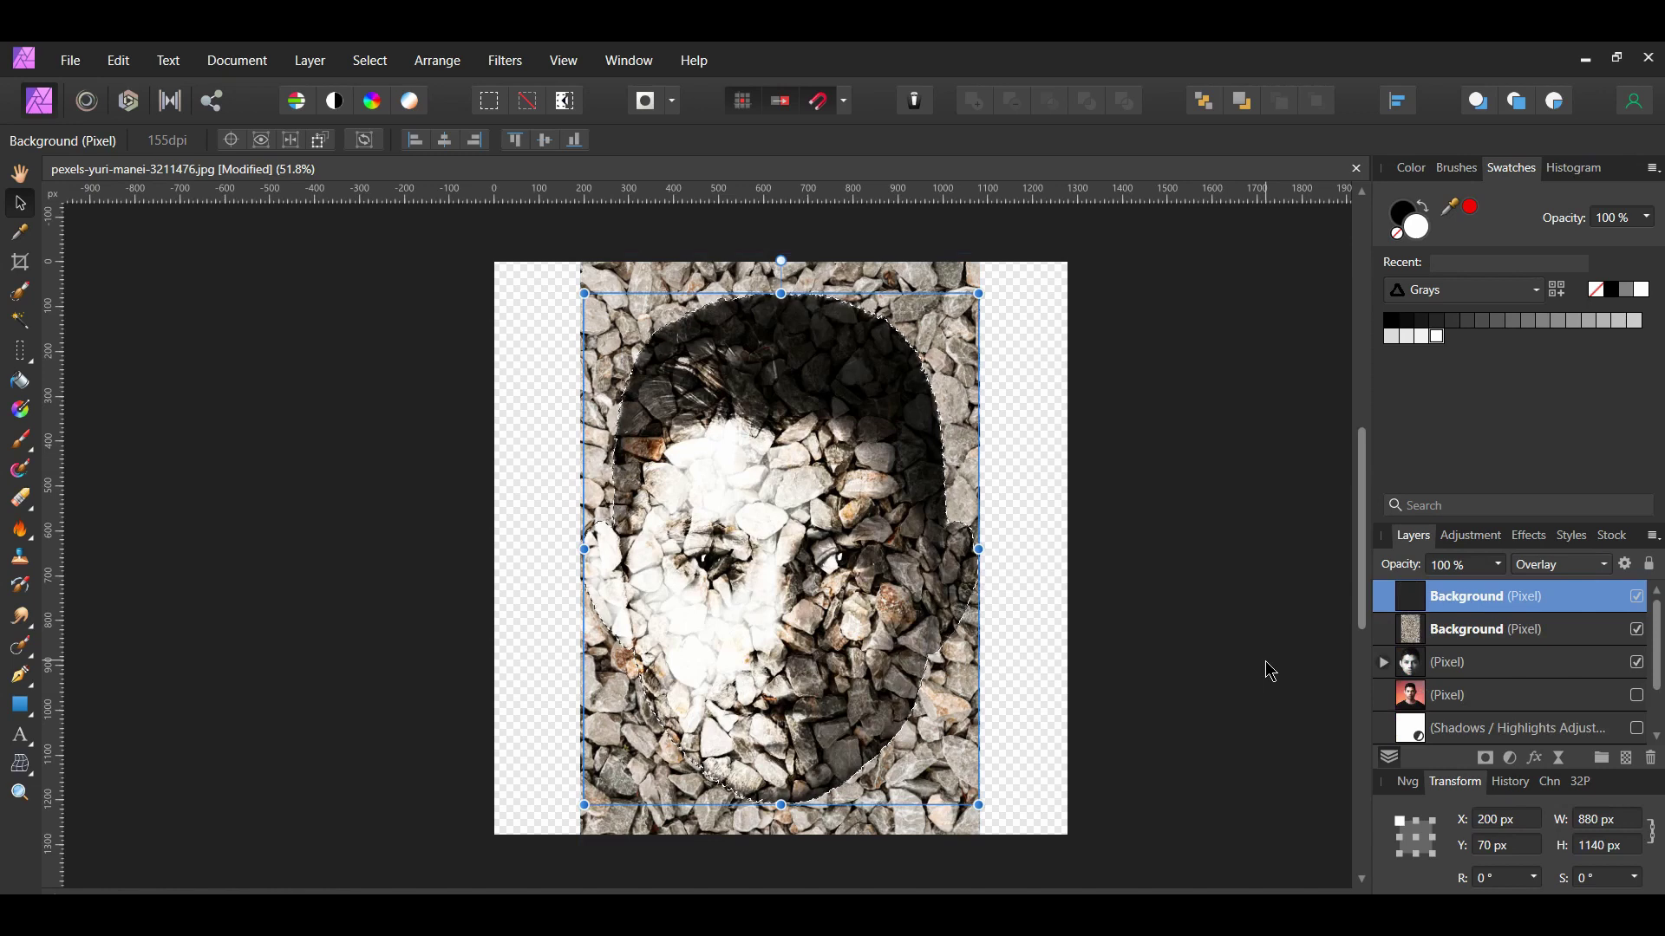
pyautogui.click(1638, 631)
pyautogui.moveTo(1387, 644); pyautogui.dragTo(1439, 675)
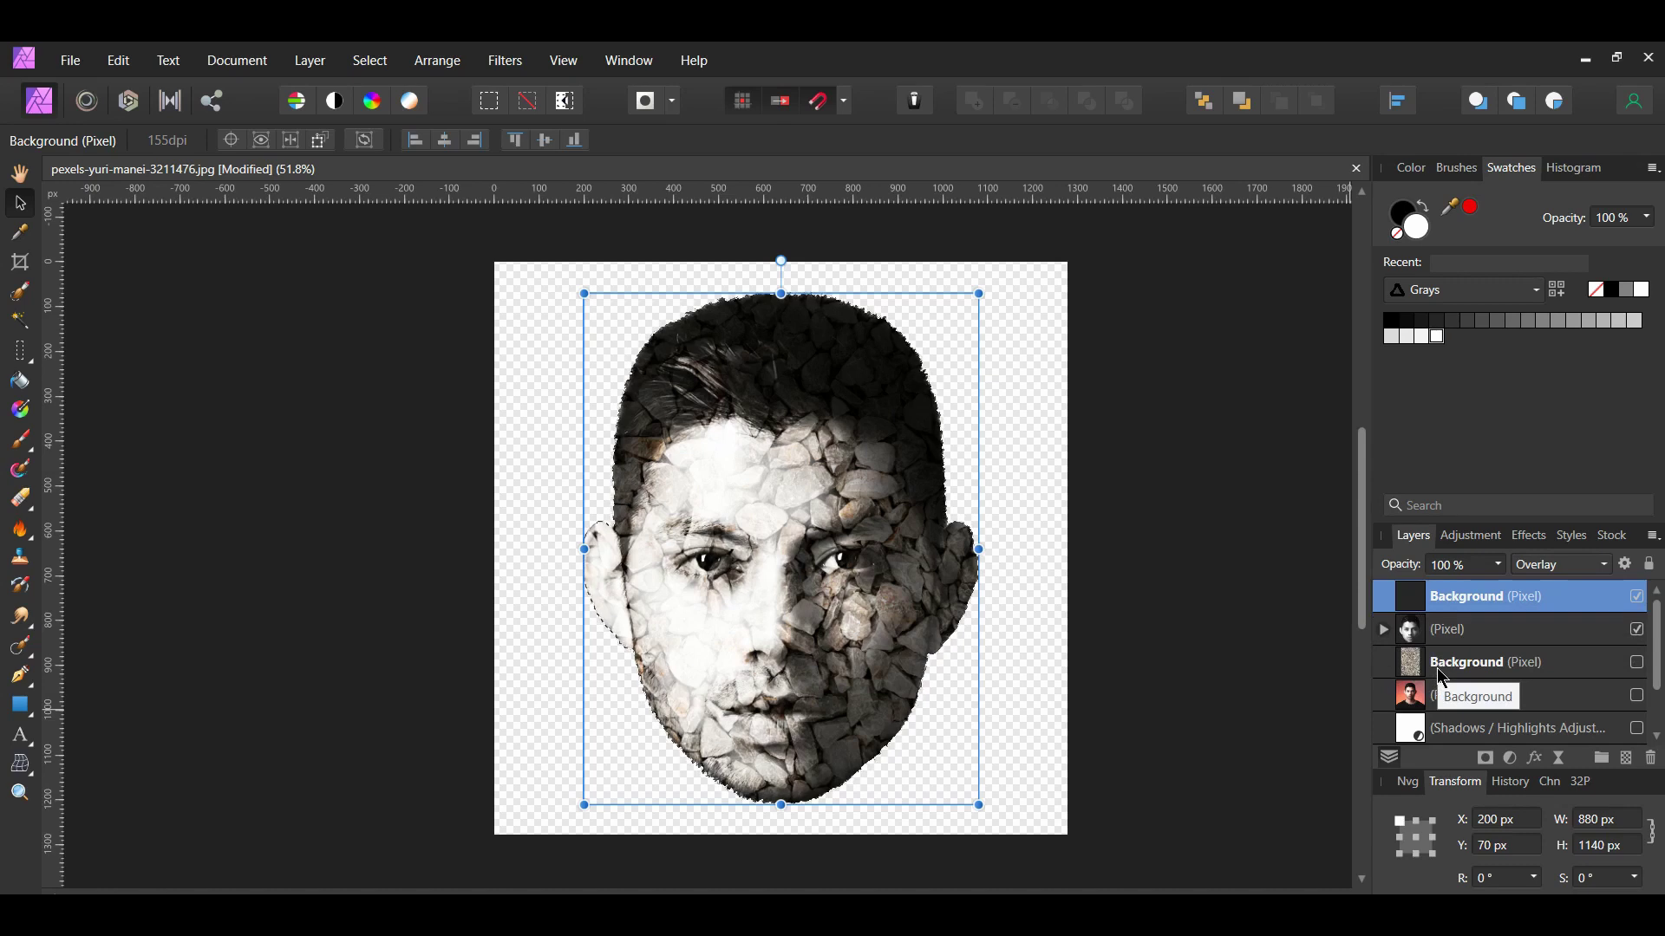
pyautogui.click(1305, 650)
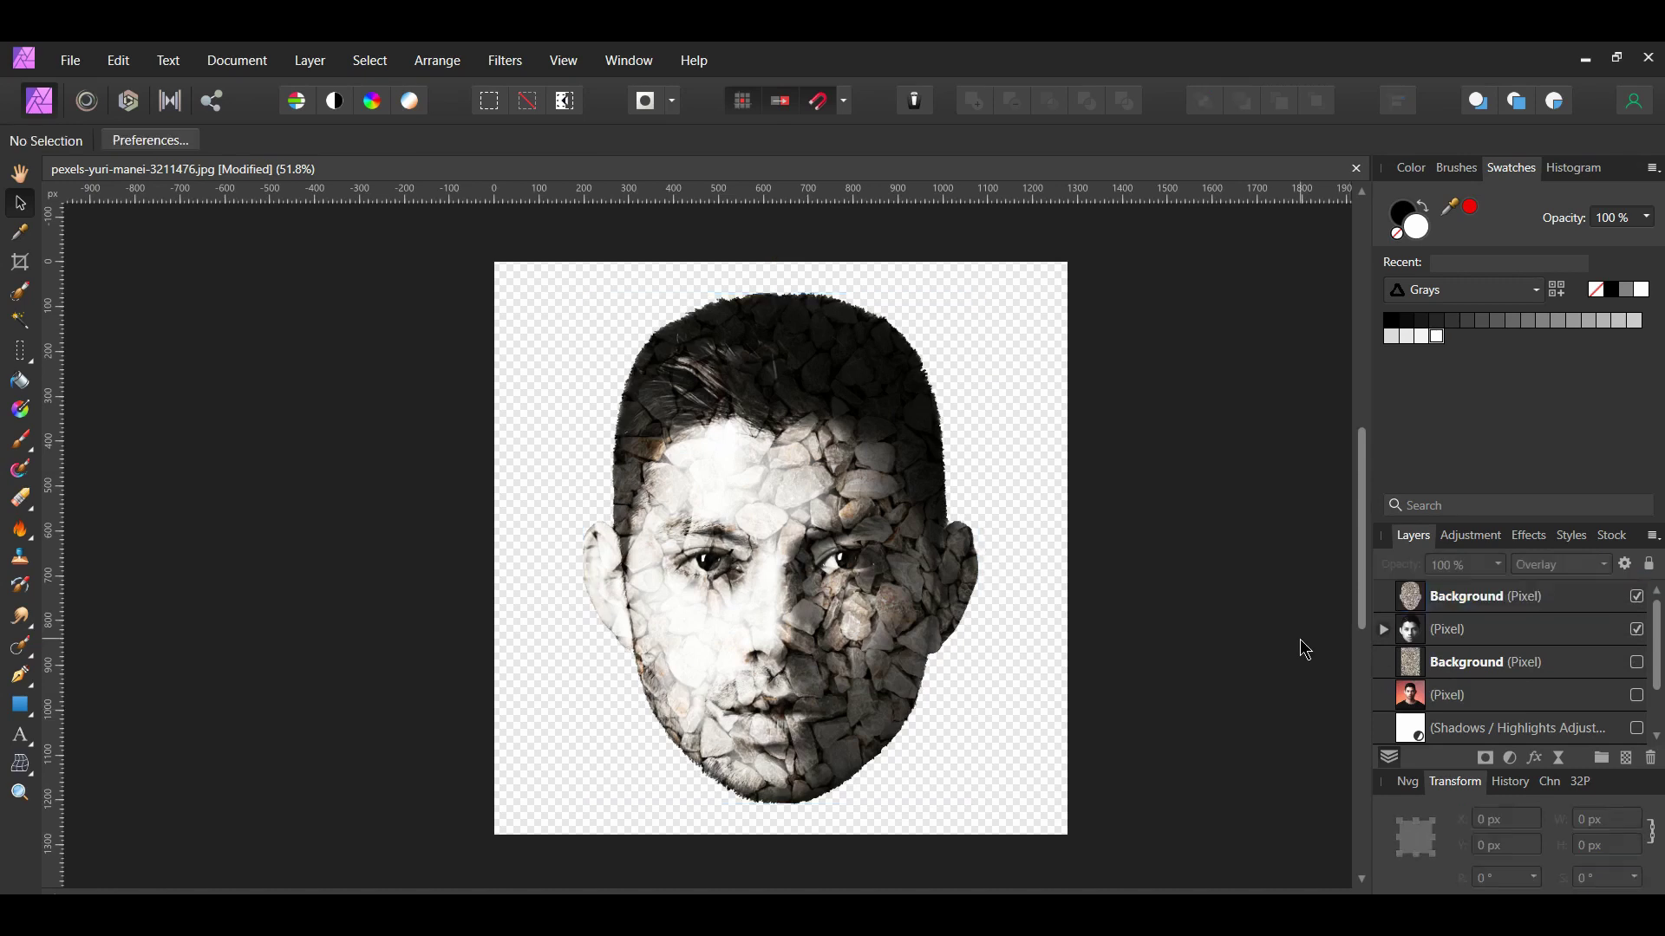
pyautogui.click(1471, 632)
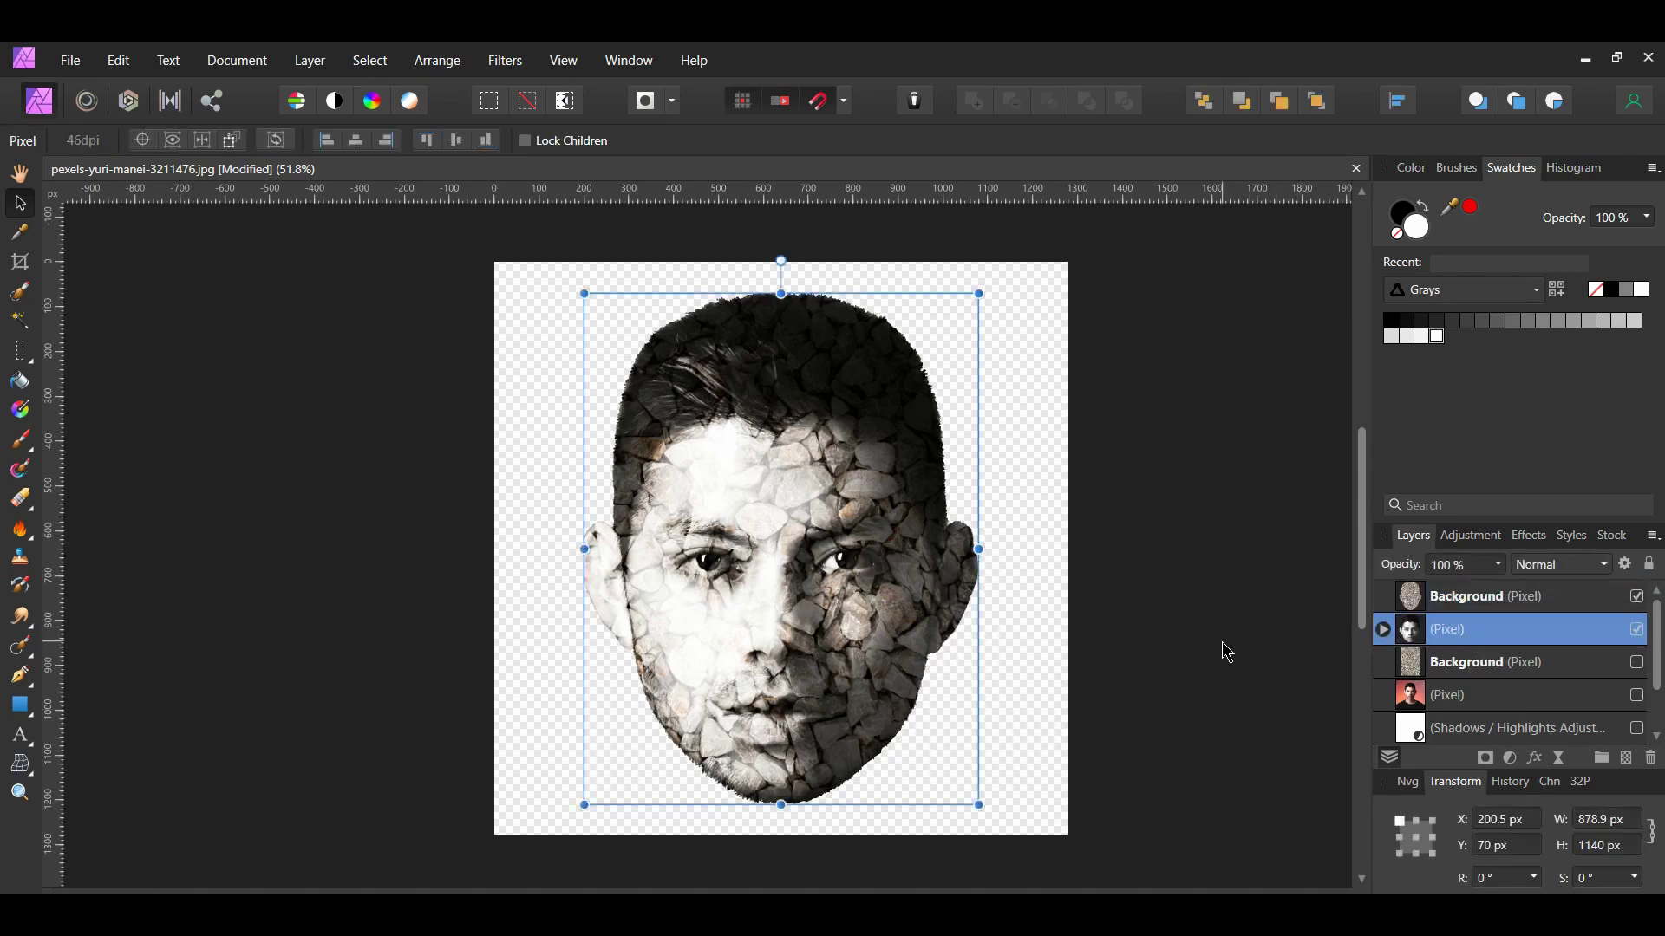
# - Add a Curves adjustment with a lowered midpoint and the white point dropped to 0.805
pyautogui.click(1509, 759)
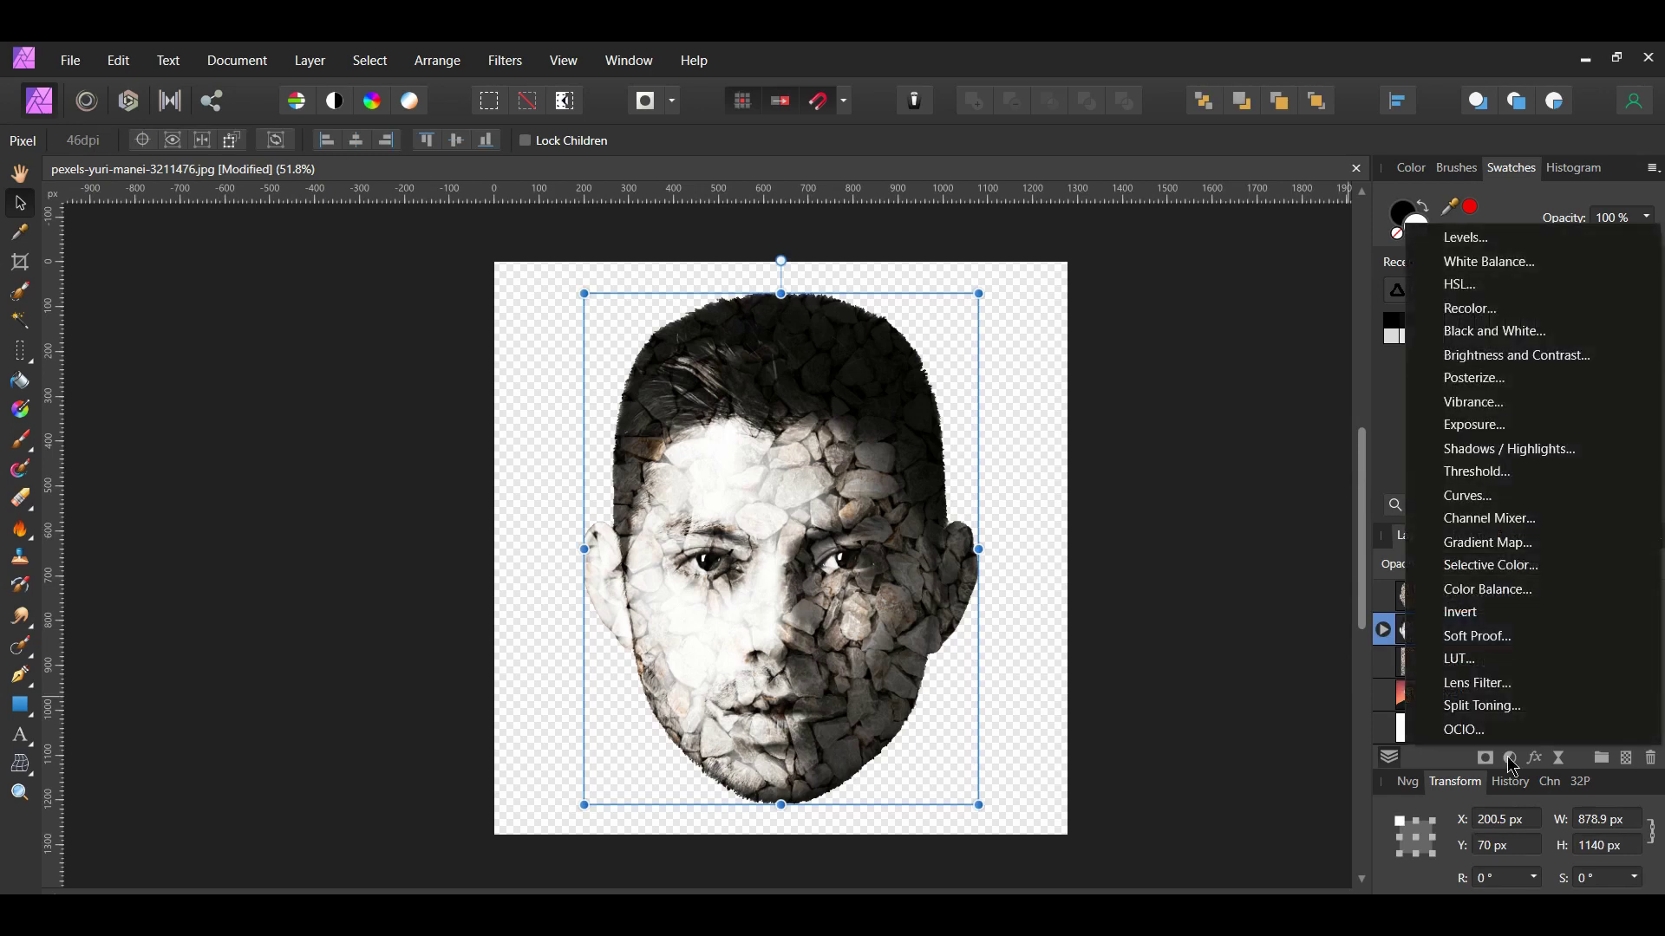
pyautogui.click(1605, 513)
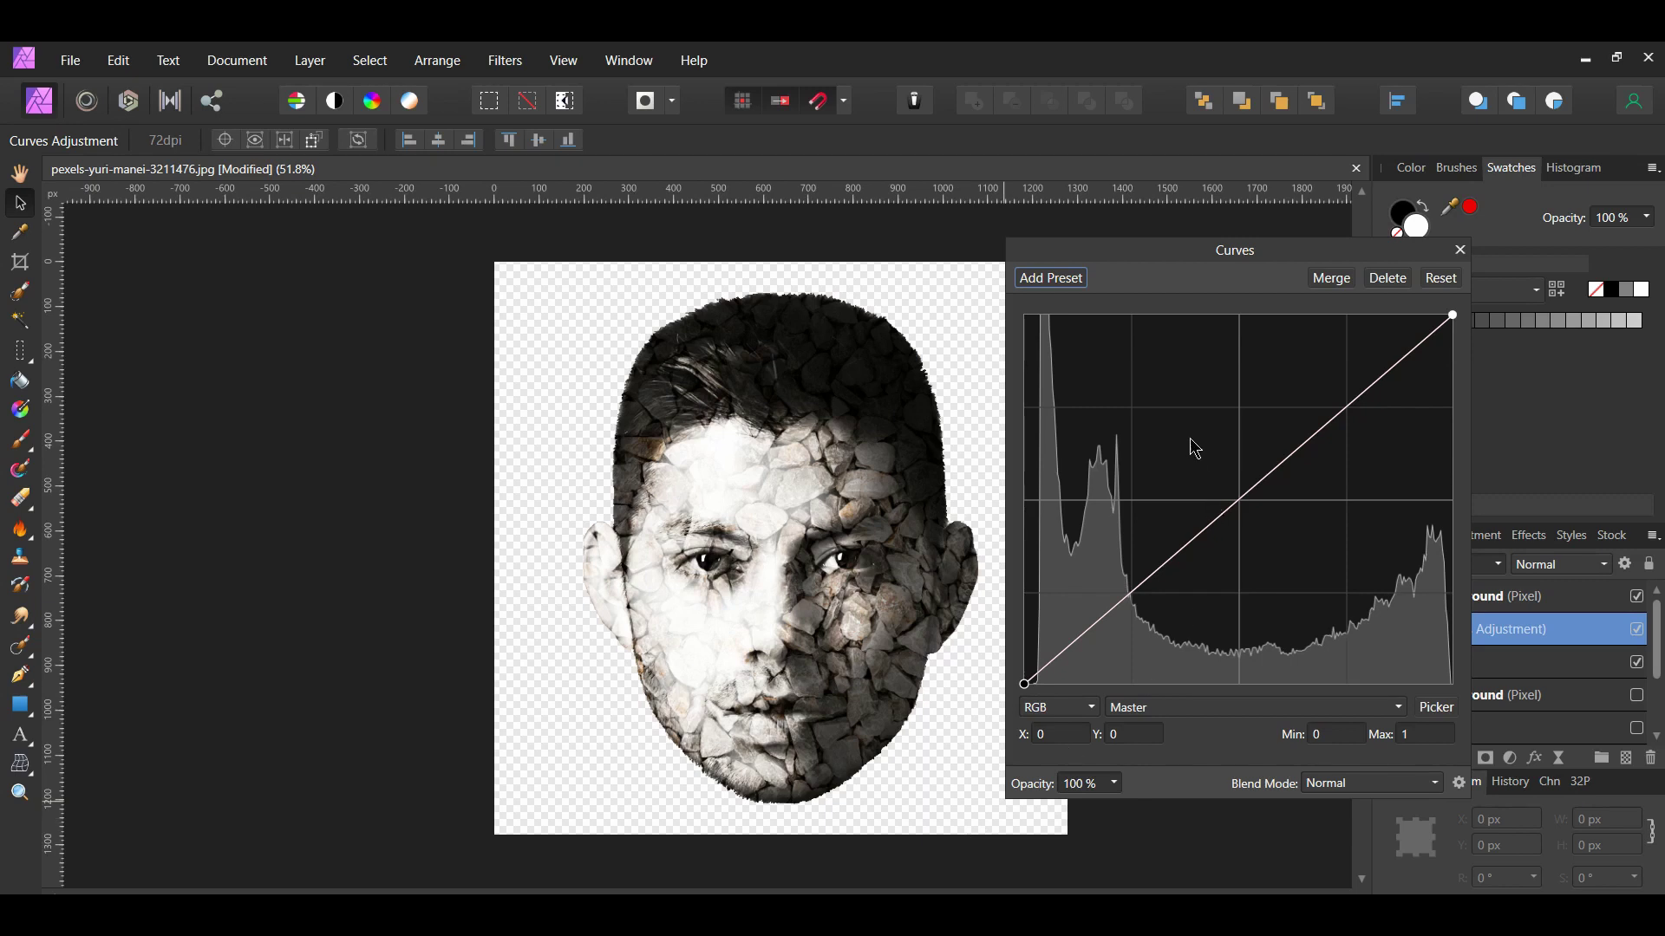
pyautogui.moveTo(1183, 255); pyautogui.dragTo(1090, 243)
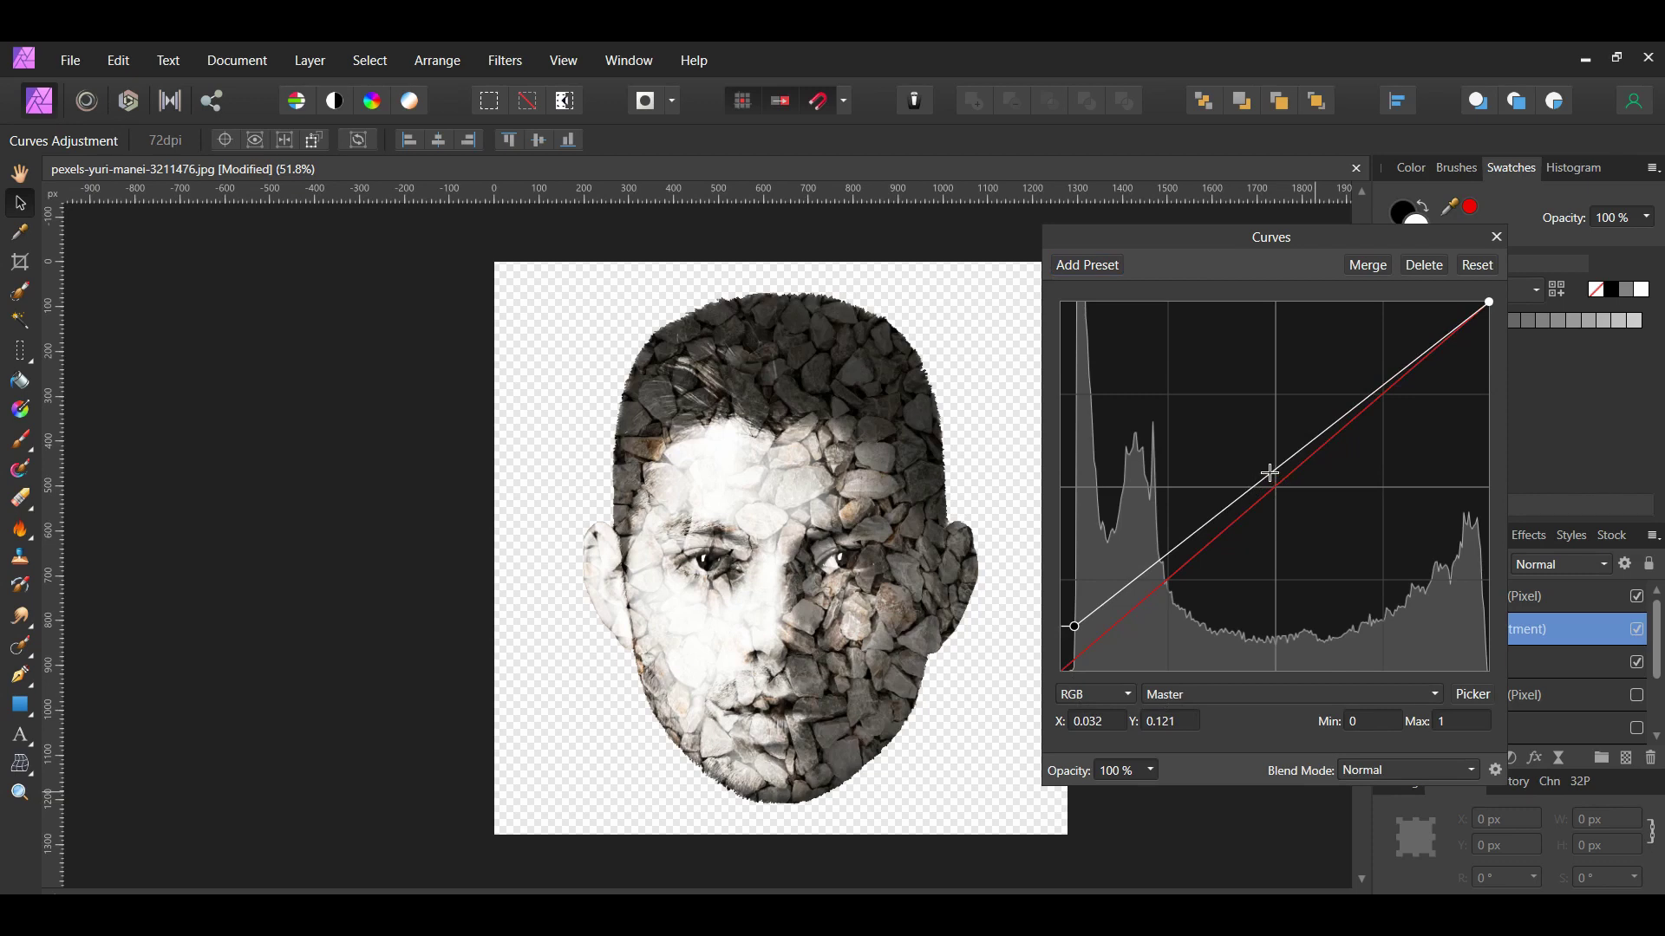
pyautogui.moveTo(1271, 476); pyautogui.dragTo(1280, 514)
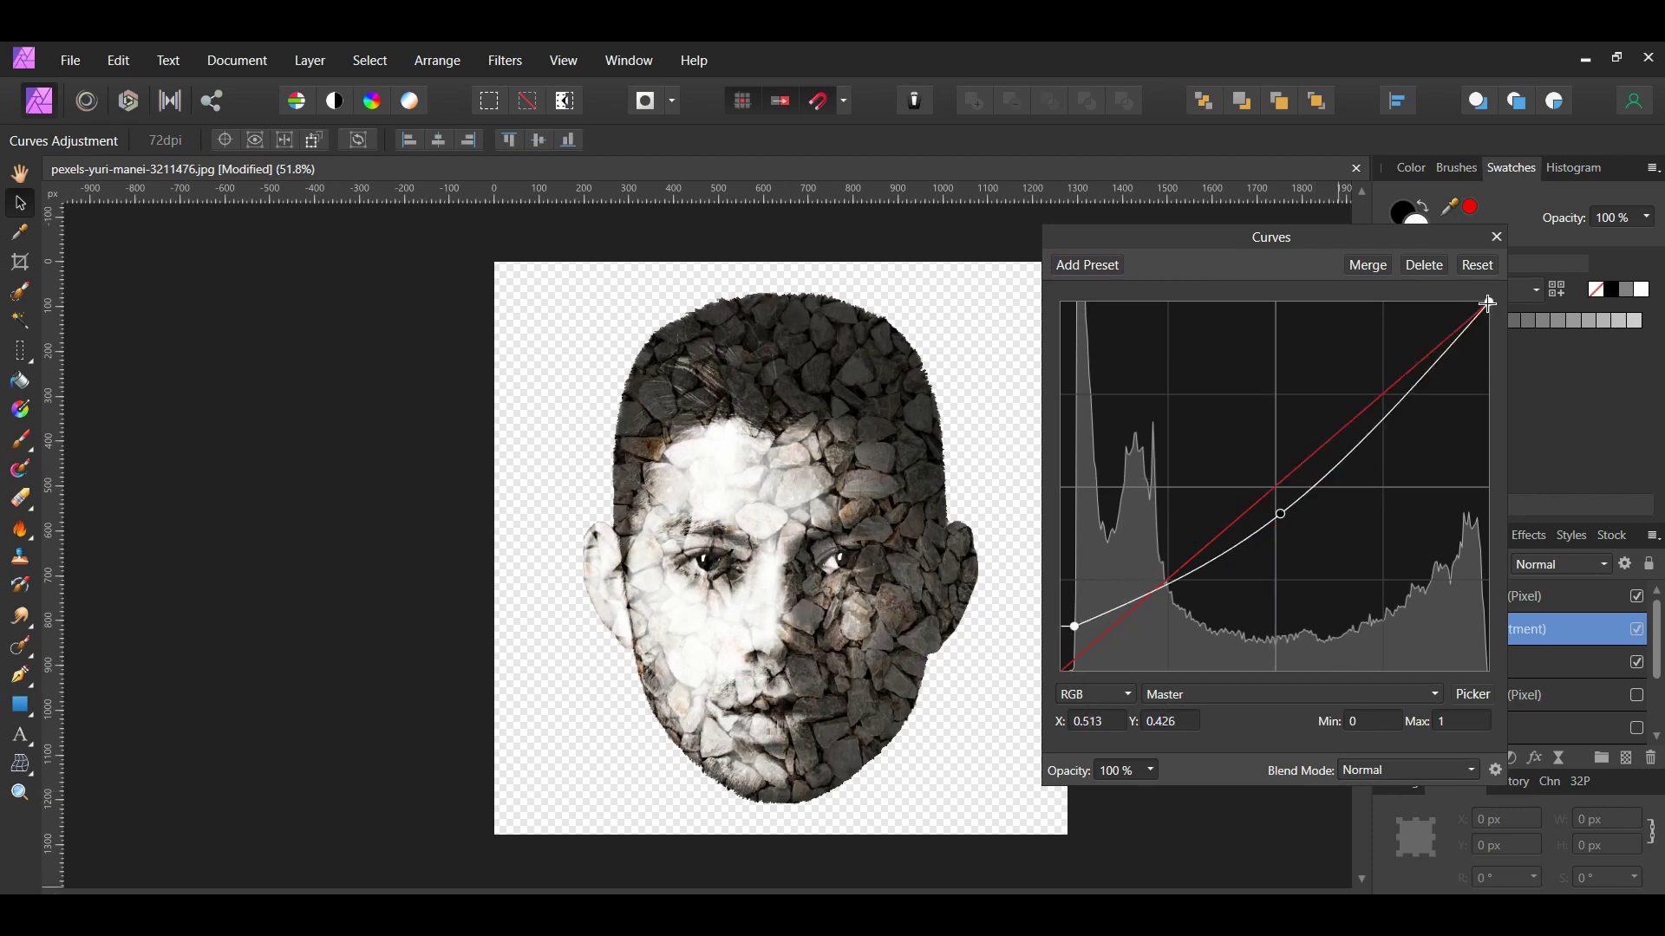
pyautogui.moveTo(1488, 303); pyautogui.dragTo(1520, 384)
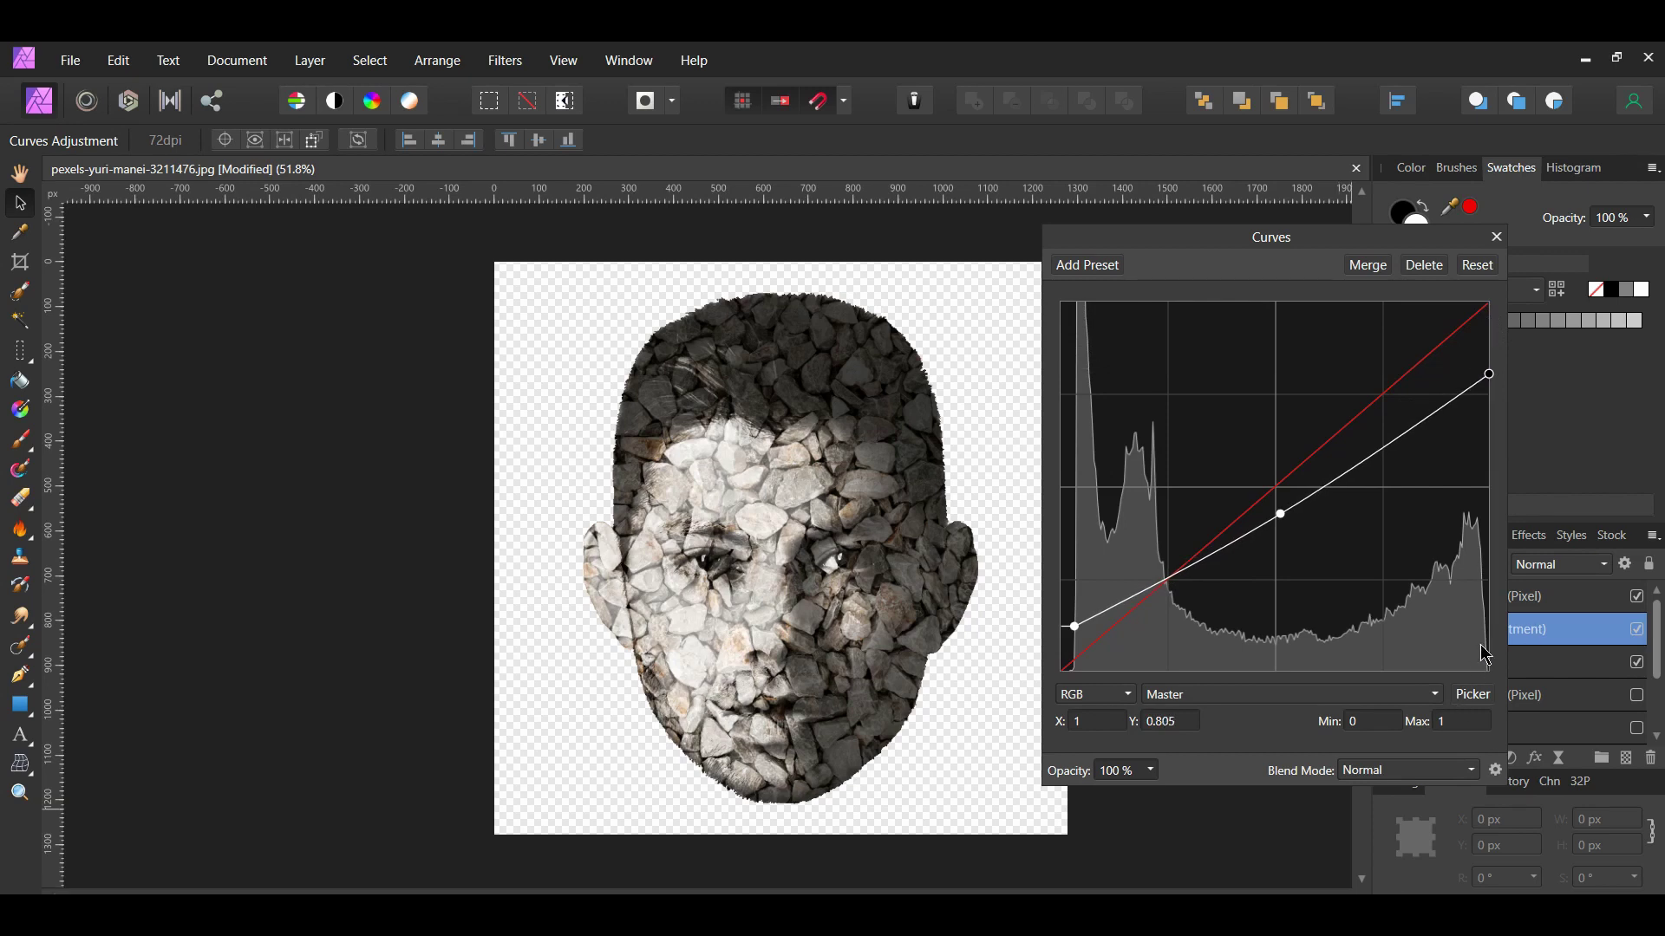
pyautogui.click(1496, 237)
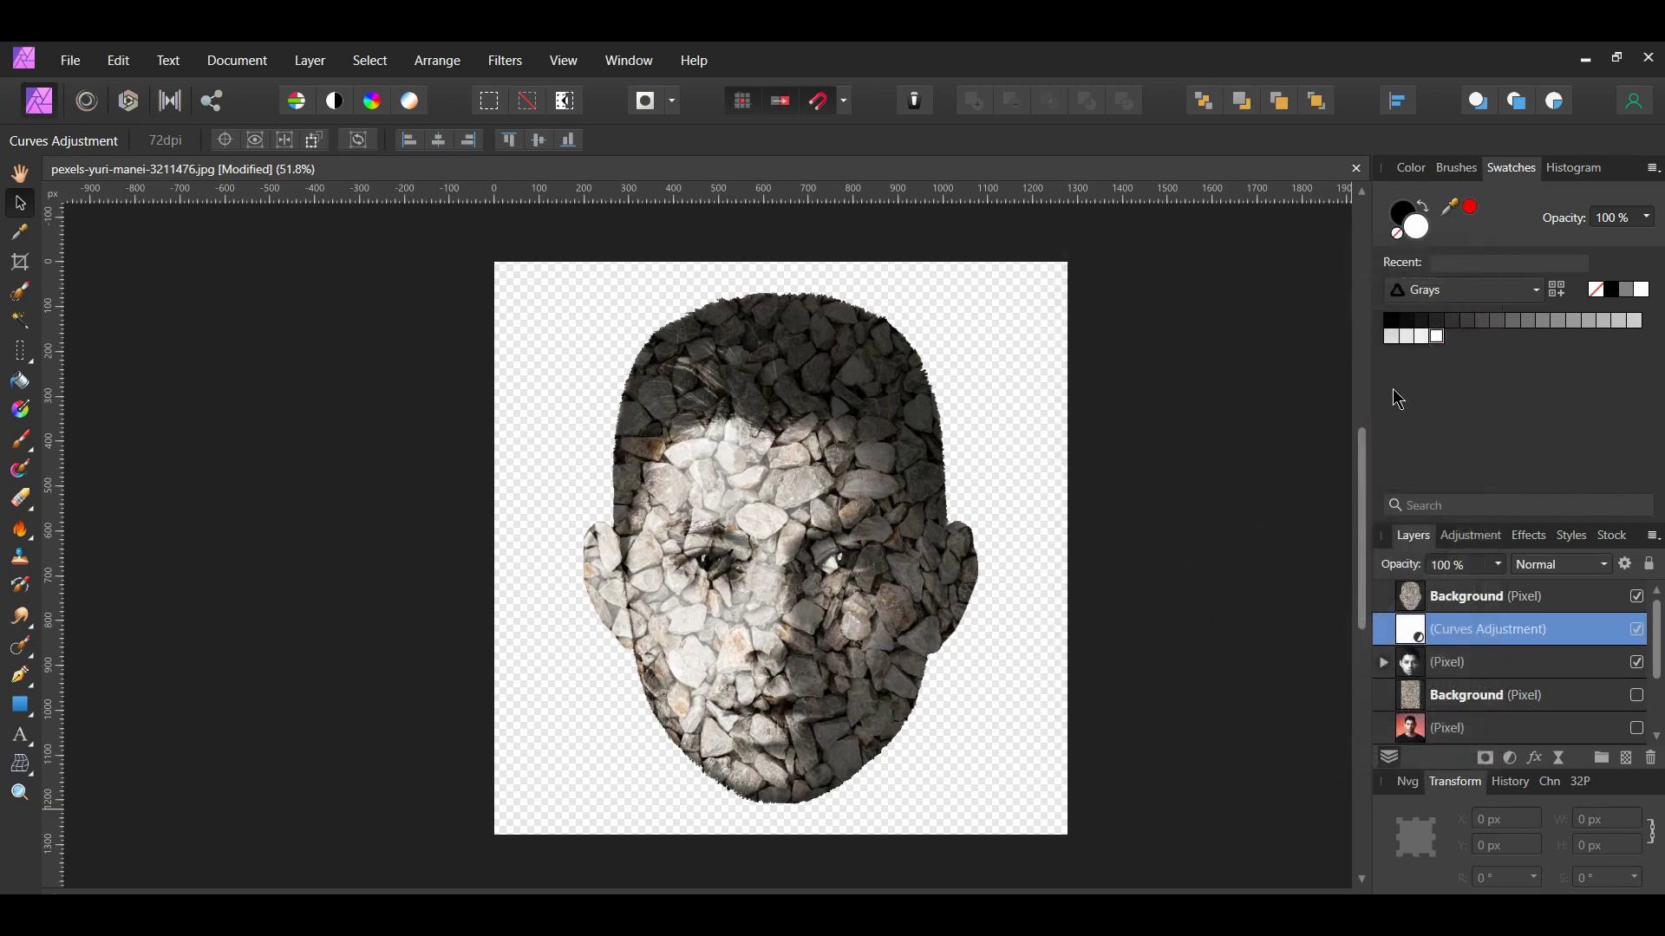
# - Toggle the Curves adjustment to compare before and after, then select the stone texture layer
pyautogui.click(1637, 631)
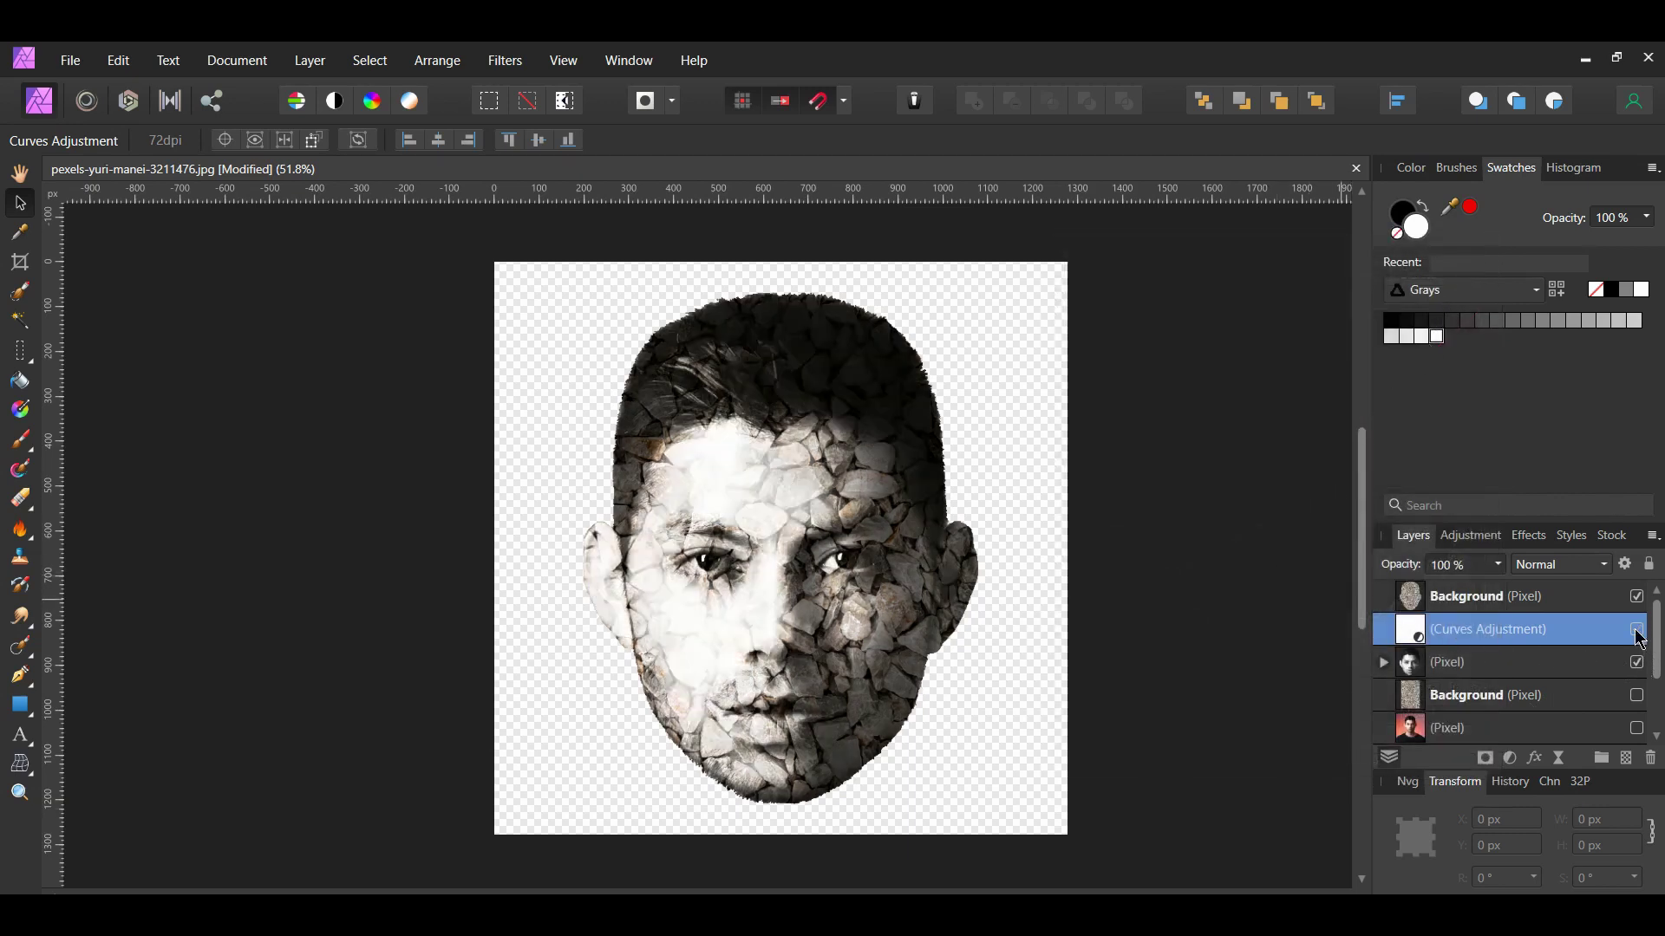
pyautogui.click(1637, 630)
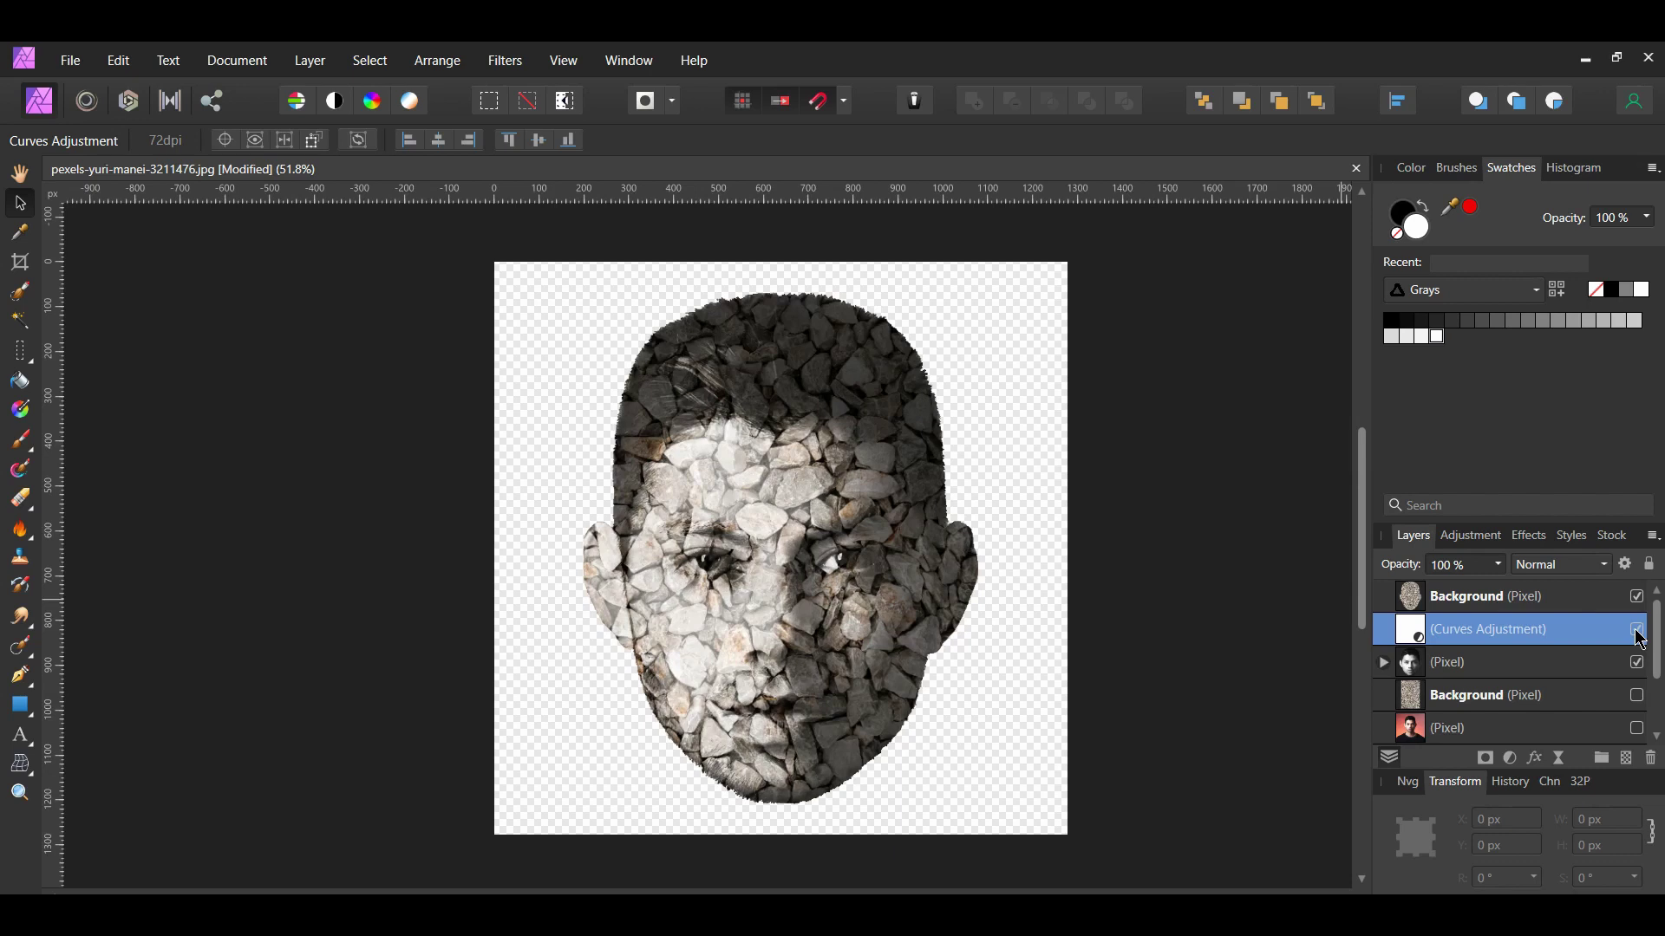
pyautogui.click(1638, 634)
pyautogui.click(1467, 596)
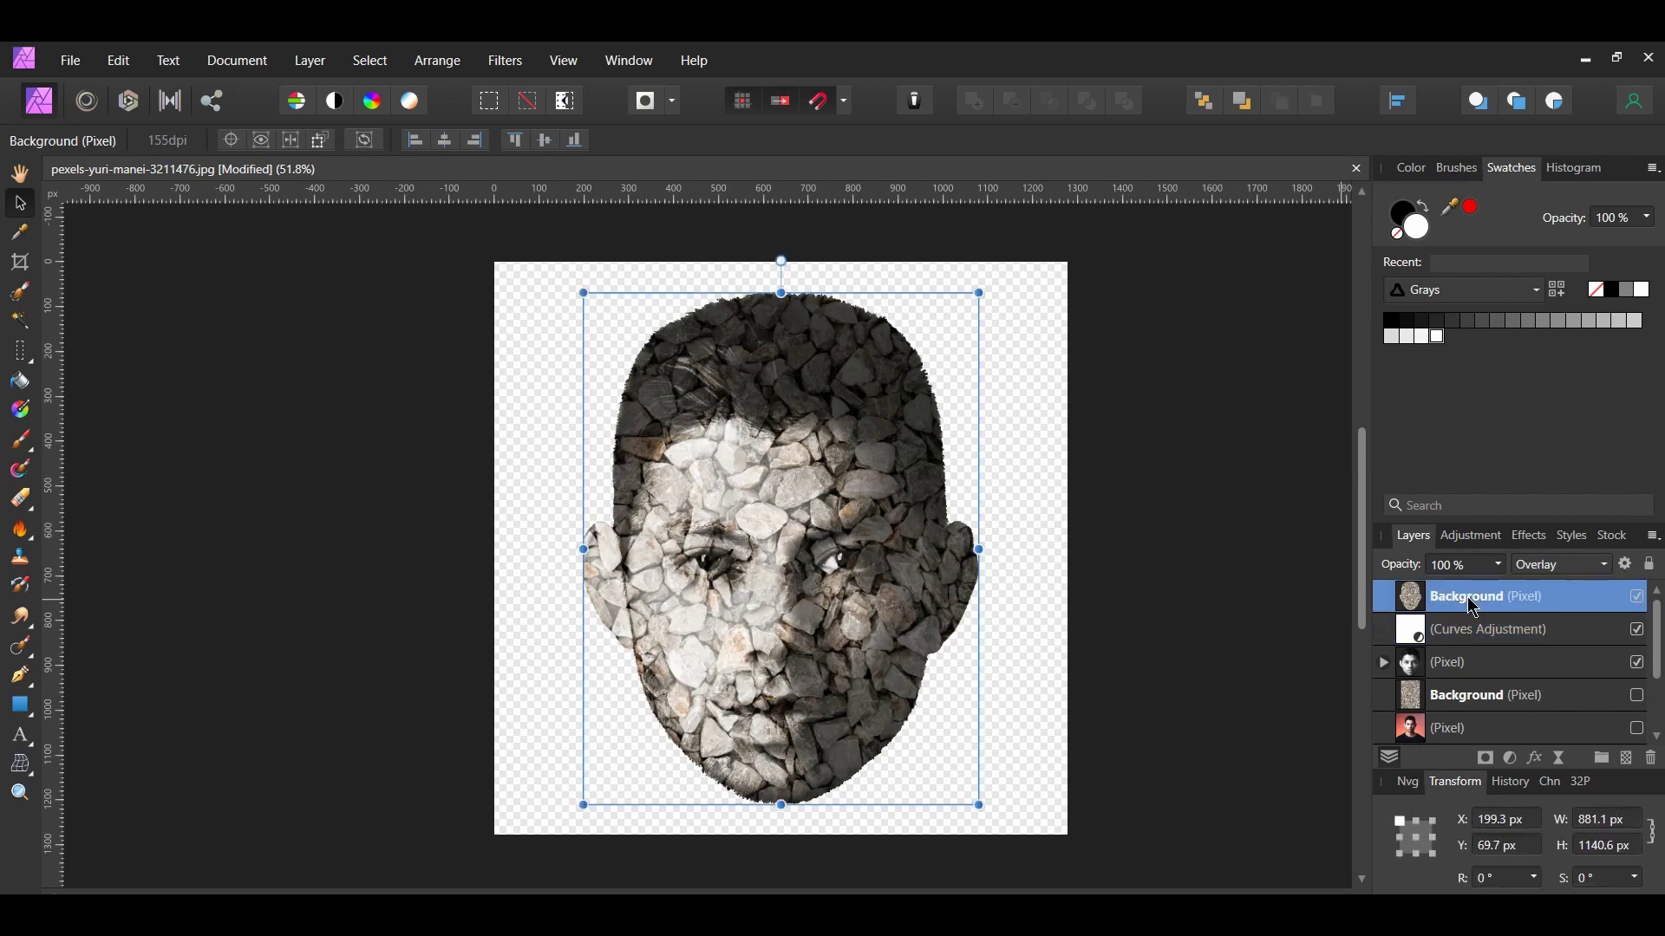
# - Mask the stone texture layer and paint it away over both eyes with an enlarged brush
pyautogui.click(1486, 760)
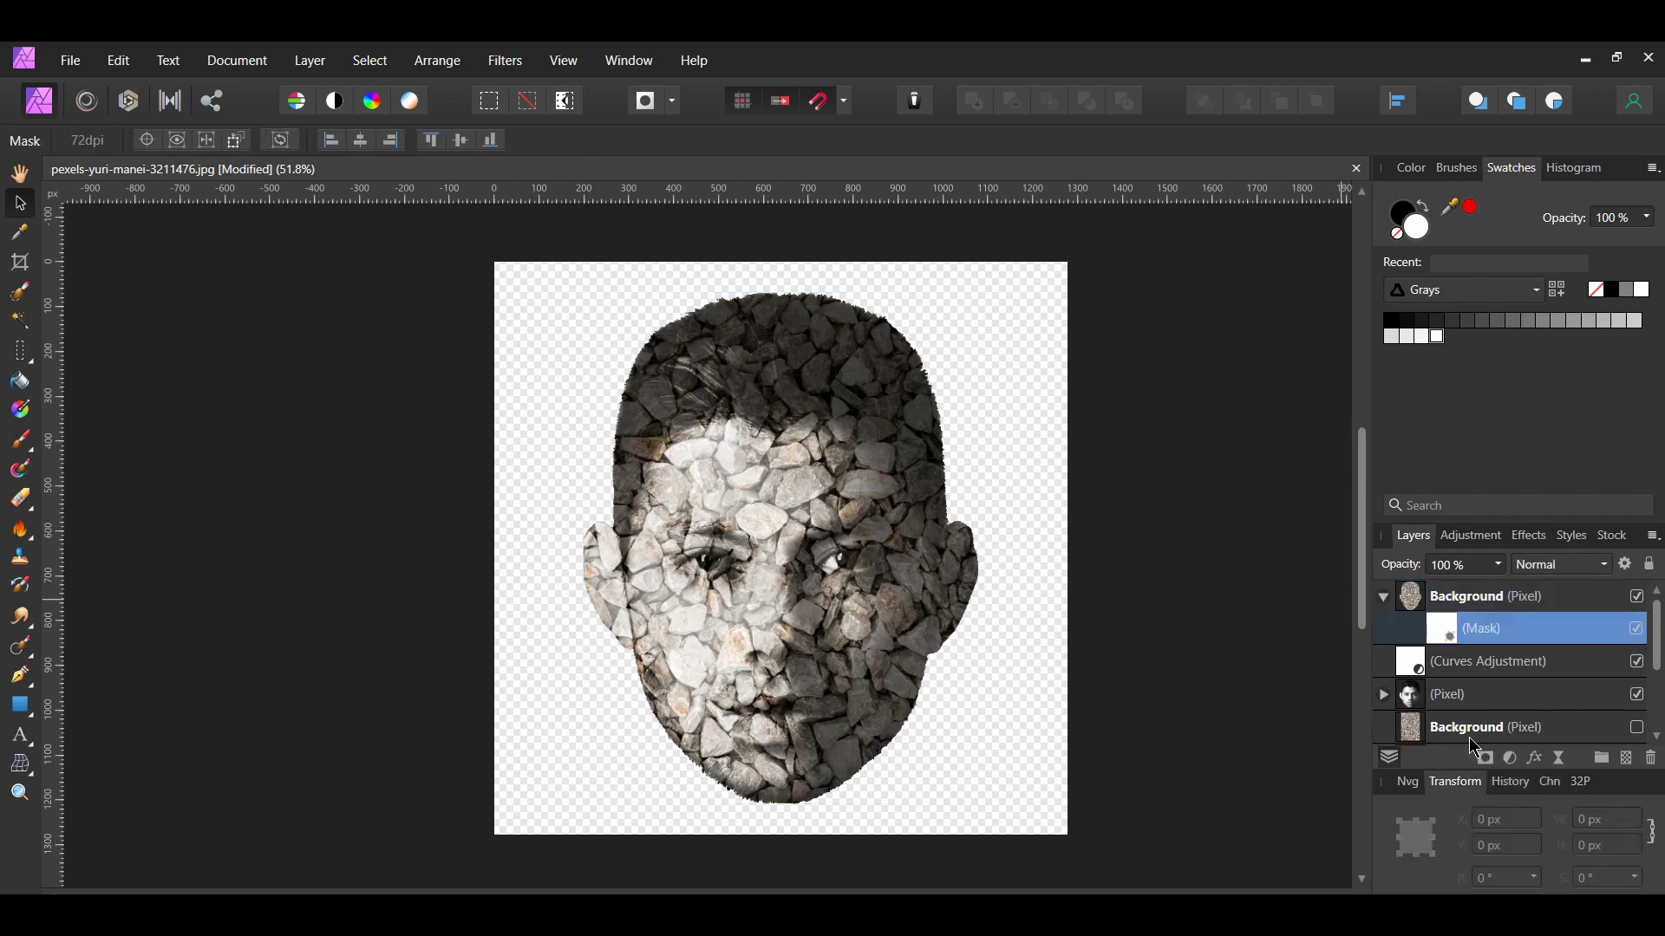
pyautogui.press('b')
pyautogui.press(']')
pyautogui.press(']')
pyautogui.press(']')
pyautogui.press(']')
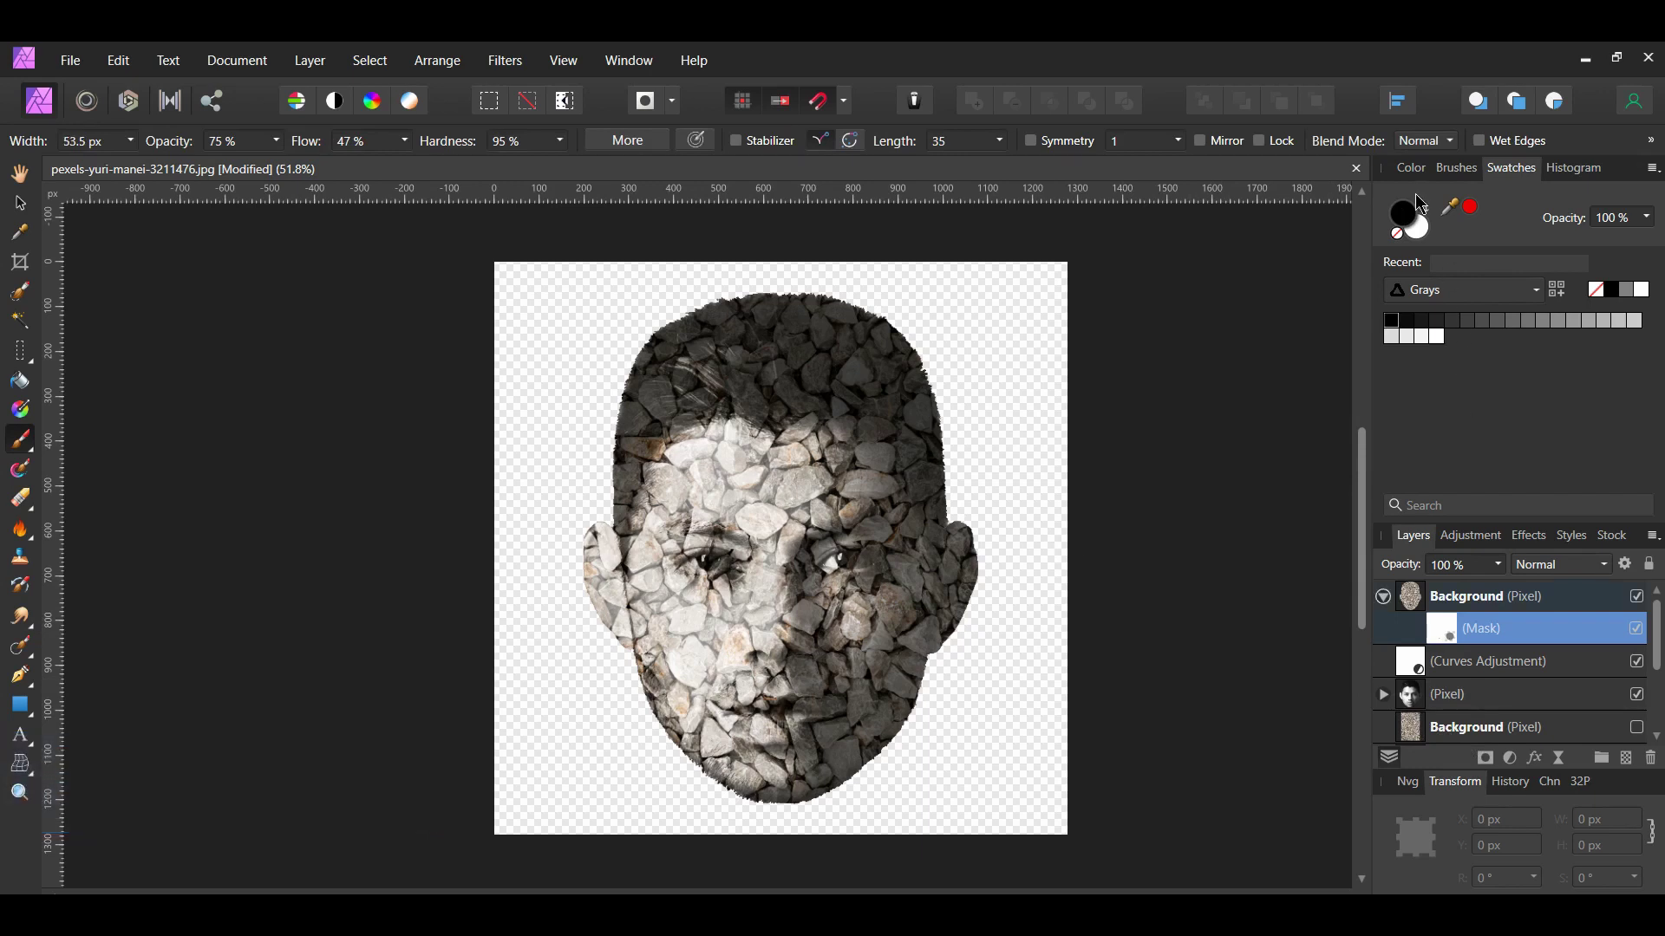
pyautogui.scroll(3, 807, 614)
pyautogui.scroll(3, 703, 555)
pyautogui.moveTo(619, 509)
pyautogui.mouseDown()
pyautogui.moveTo(641, 511)
pyautogui.moveTo(611, 526)
pyautogui.moveTo(646, 520)
pyautogui.moveTo(624, 505)
pyautogui.moveTo(607, 525)
pyautogui.moveTo(650, 510)
pyautogui.mouseUp()
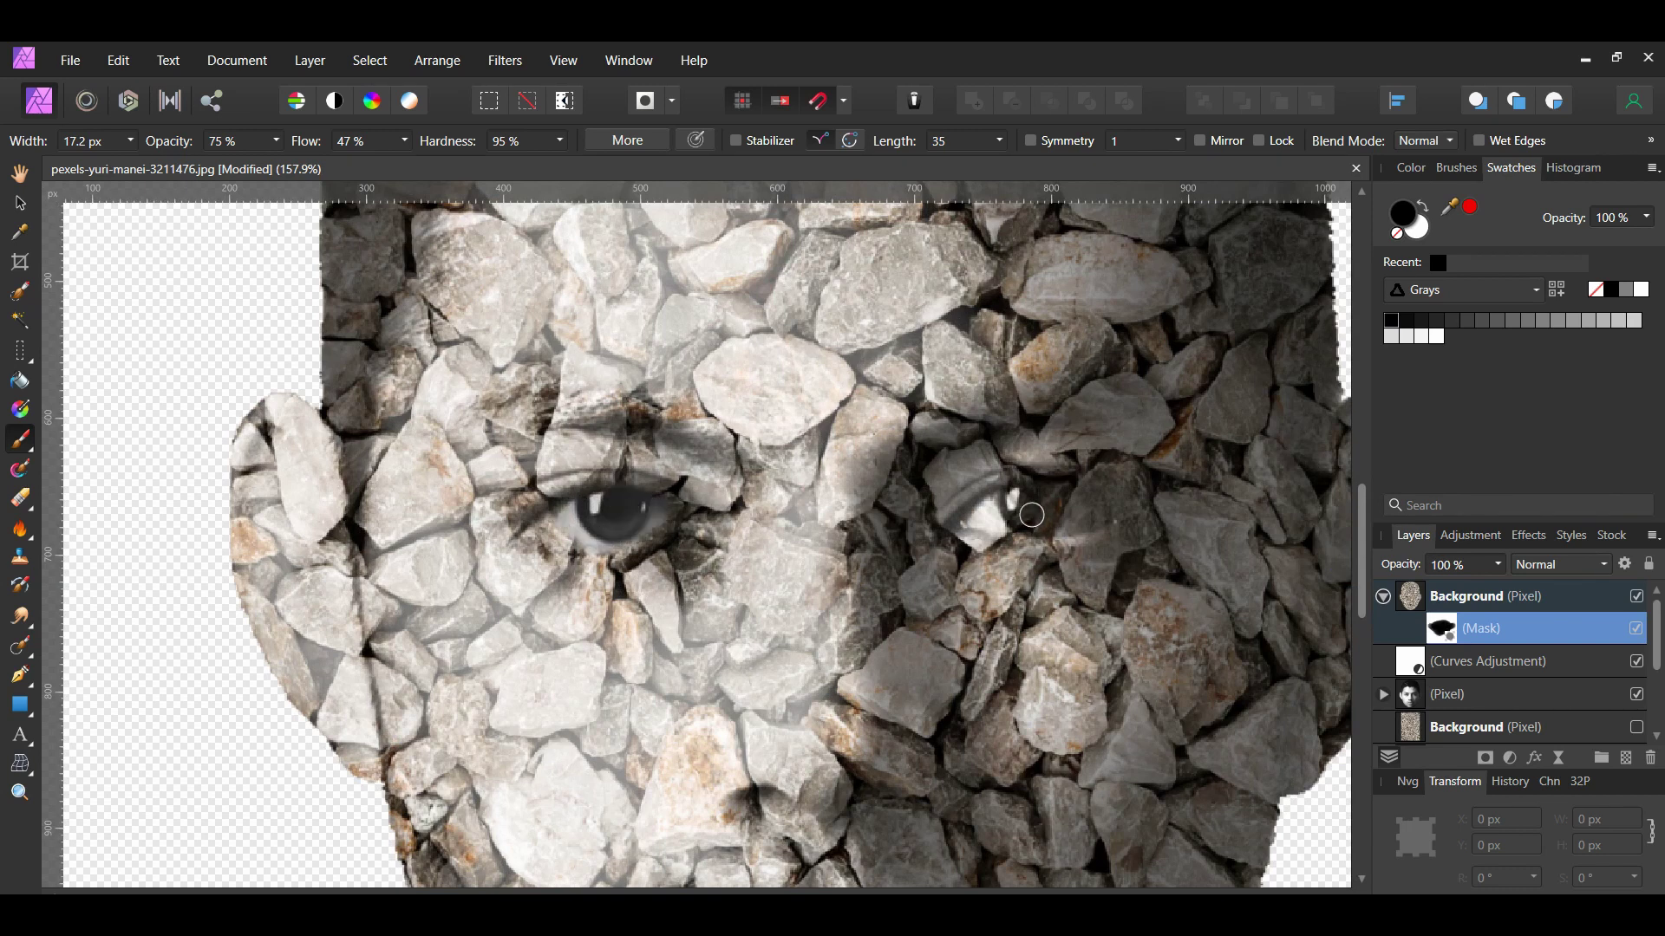
pyautogui.moveTo(1036, 504); pyautogui.dragTo(997, 528)
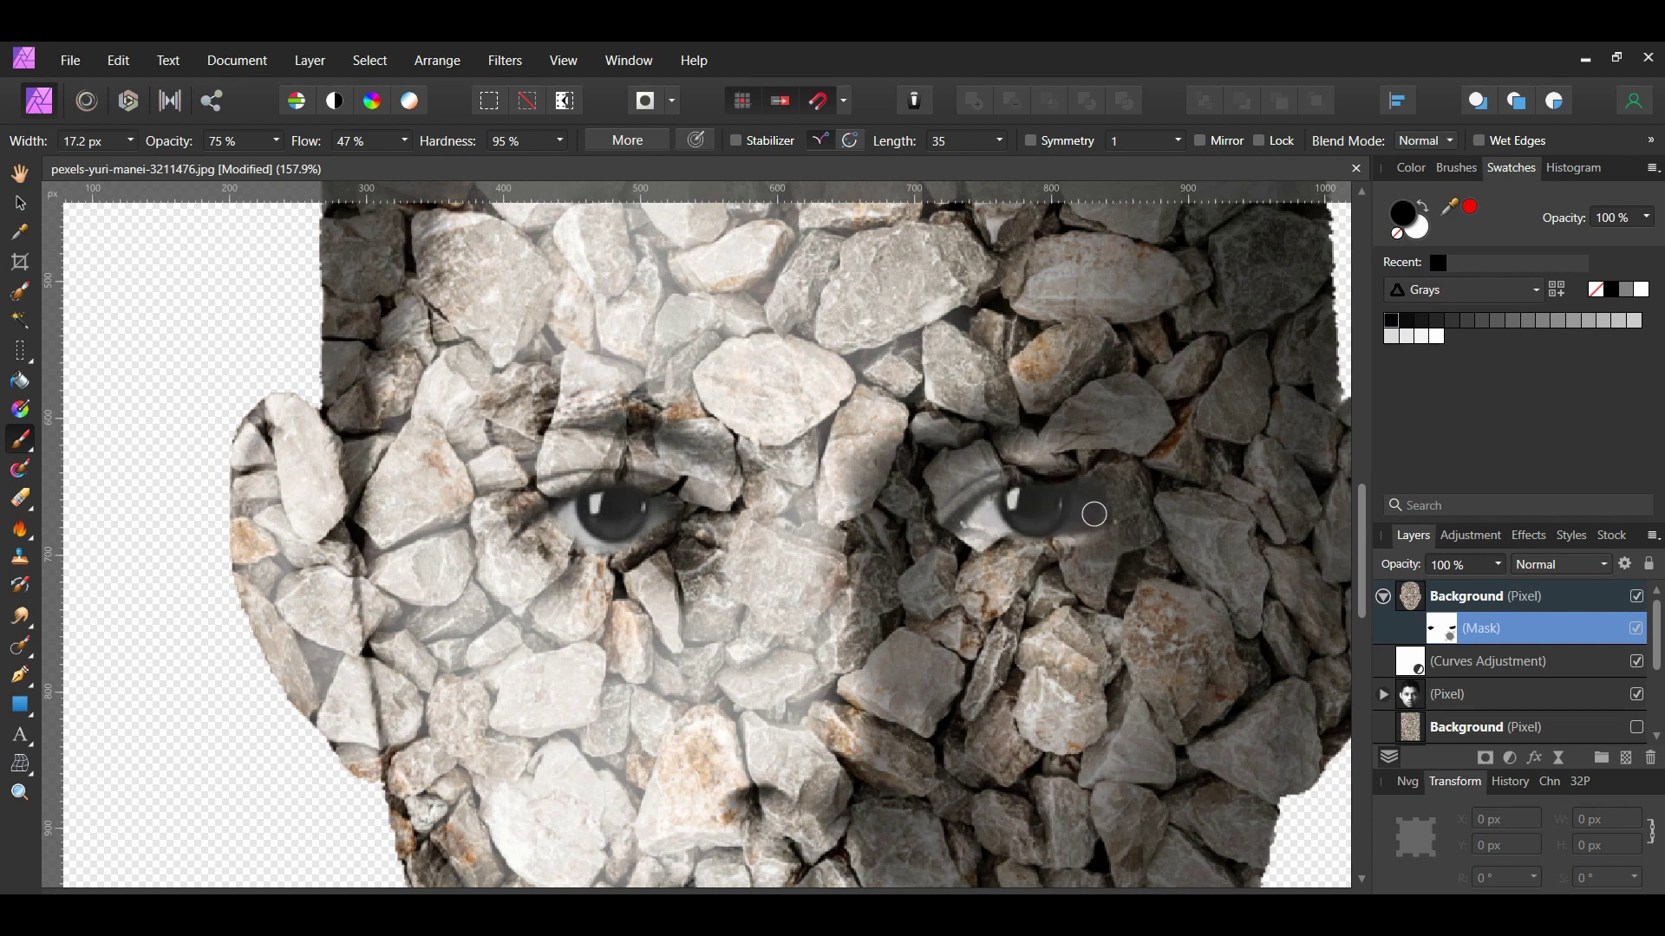
# - Paint the mask away over both nostrils and, with a smaller brush, the lips
pyautogui.scroll(-3, 749, 574)
pyautogui.moveTo(751, 574); pyautogui.dragTo(767, 577)
pyautogui.moveTo(885, 578); pyautogui.dragTo(914, 575)
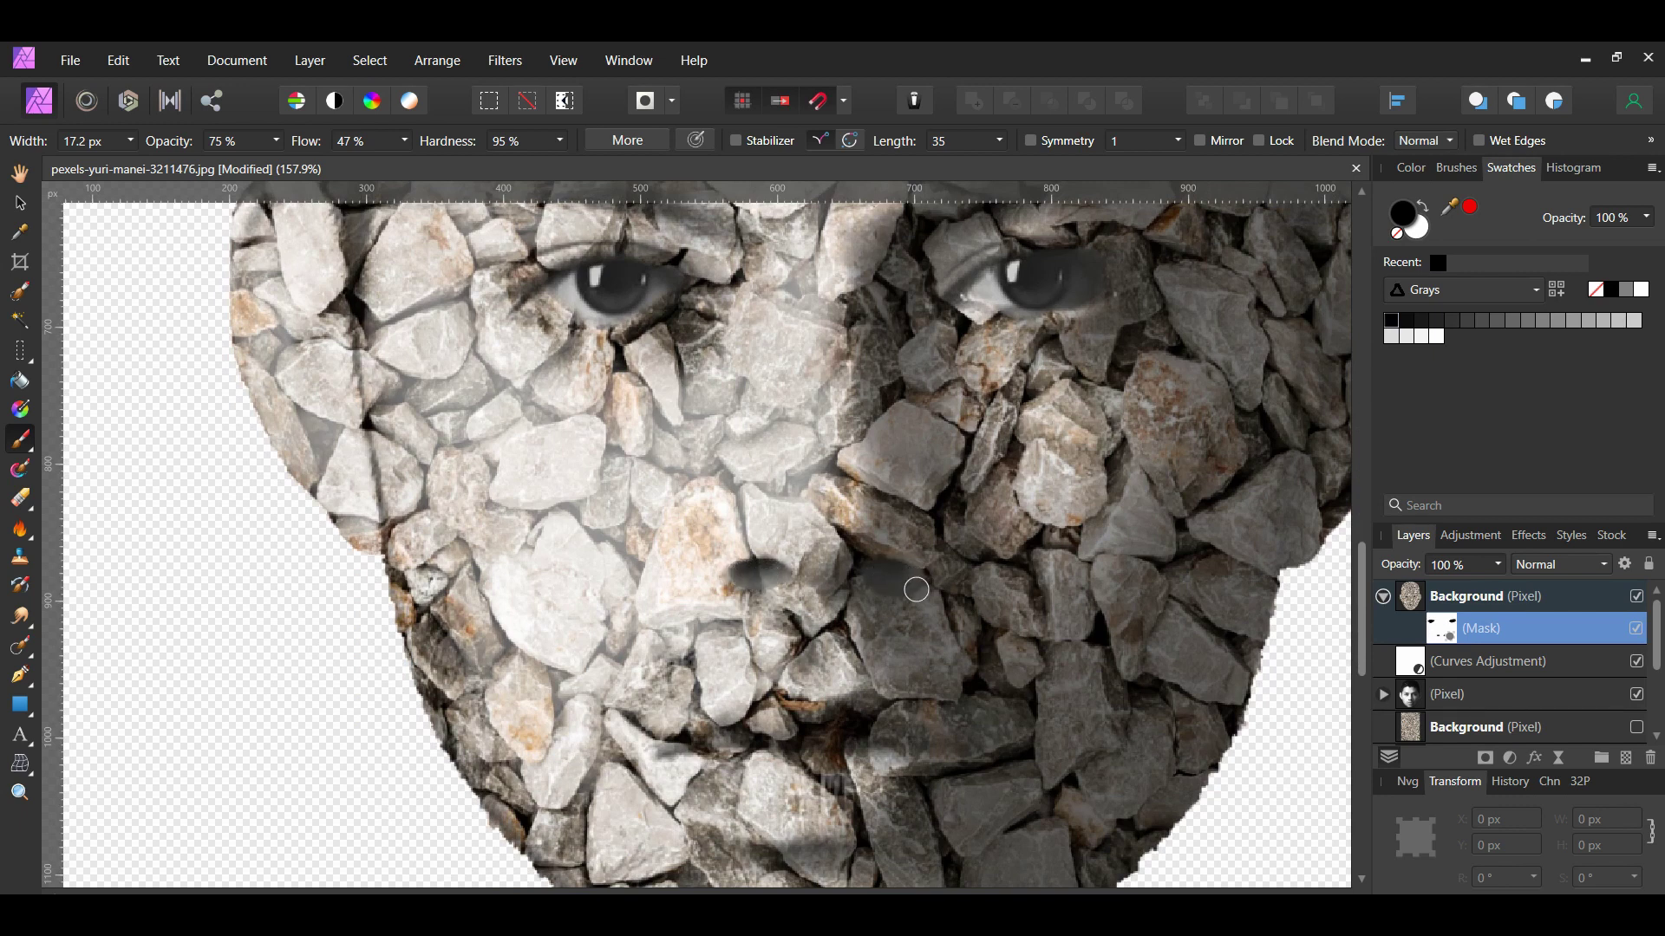
pyautogui.press('[')
pyautogui.moveTo(661, 751); pyautogui.dragTo(966, 739)
pyautogui.scroll(-4, 1040, 698)
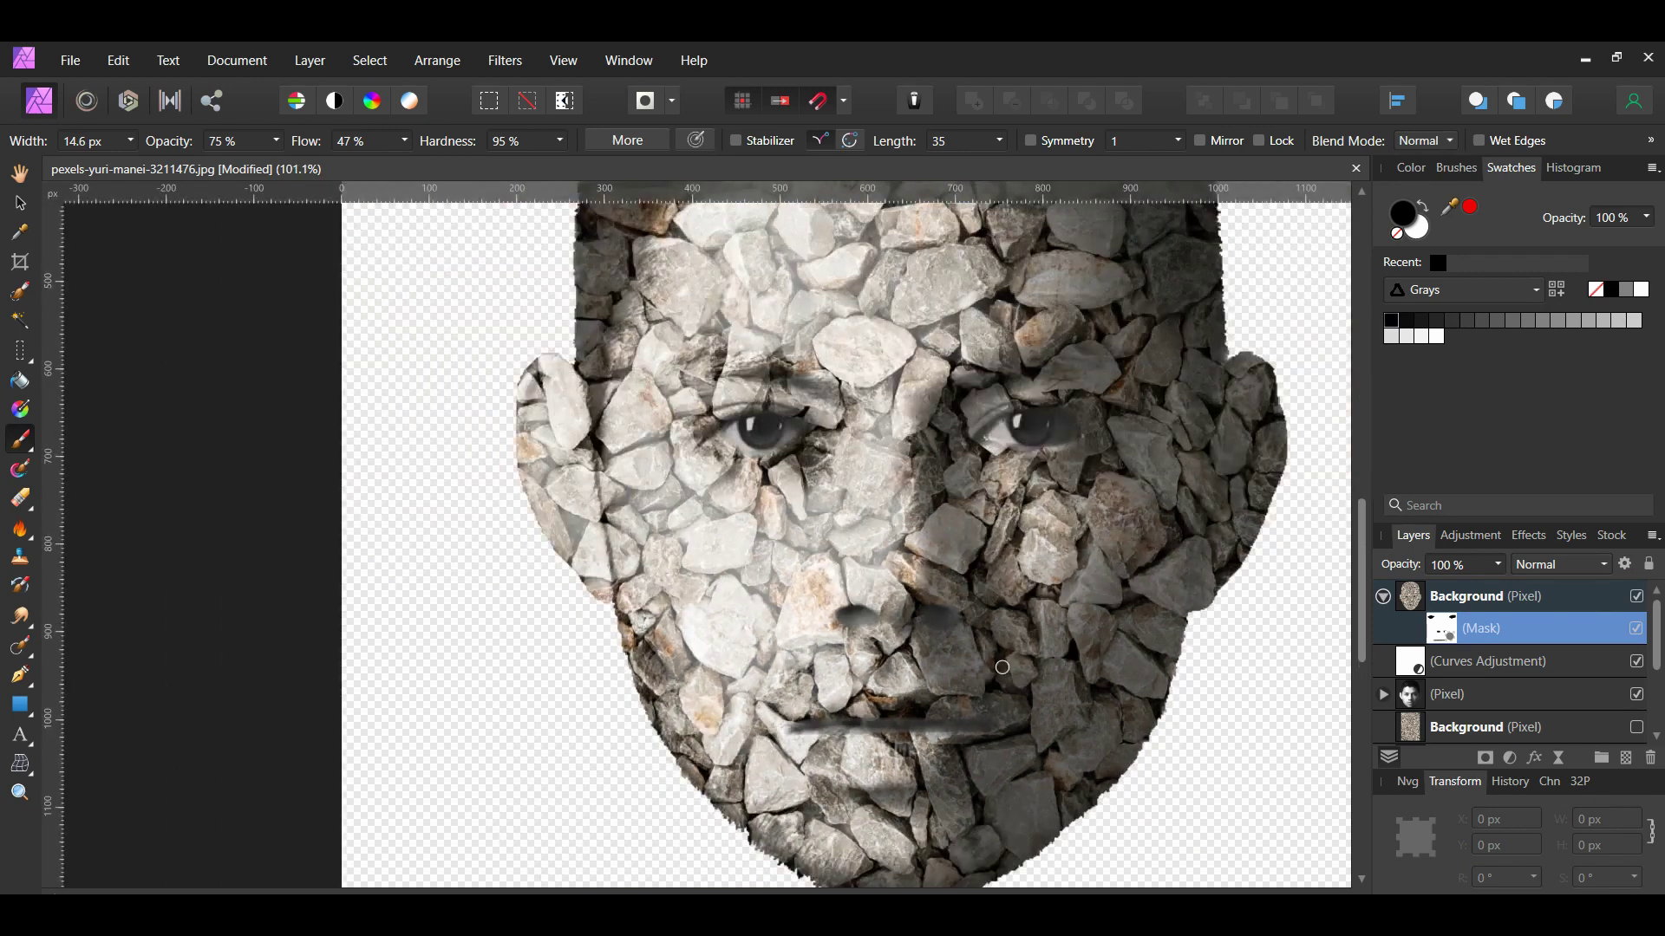
pyautogui.scroll(-3, 1002, 668)
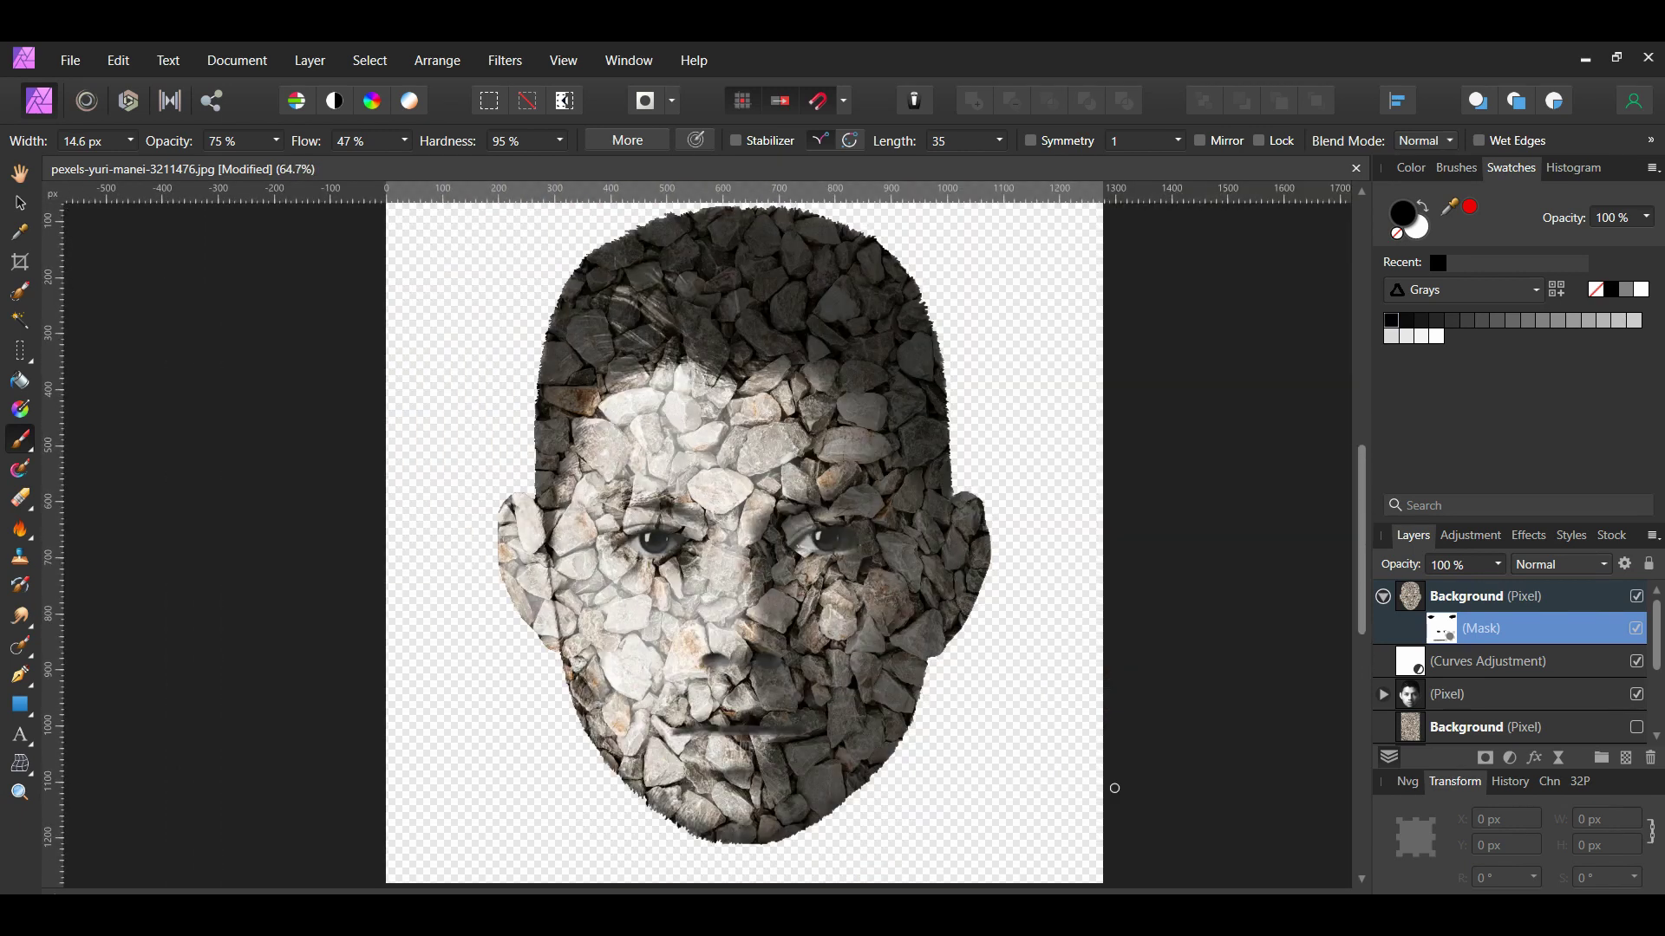
# - Group the stone texture, Curves and face layers into a group named Head
pyautogui.click(1383, 597)
pyautogui.click(1513, 599)
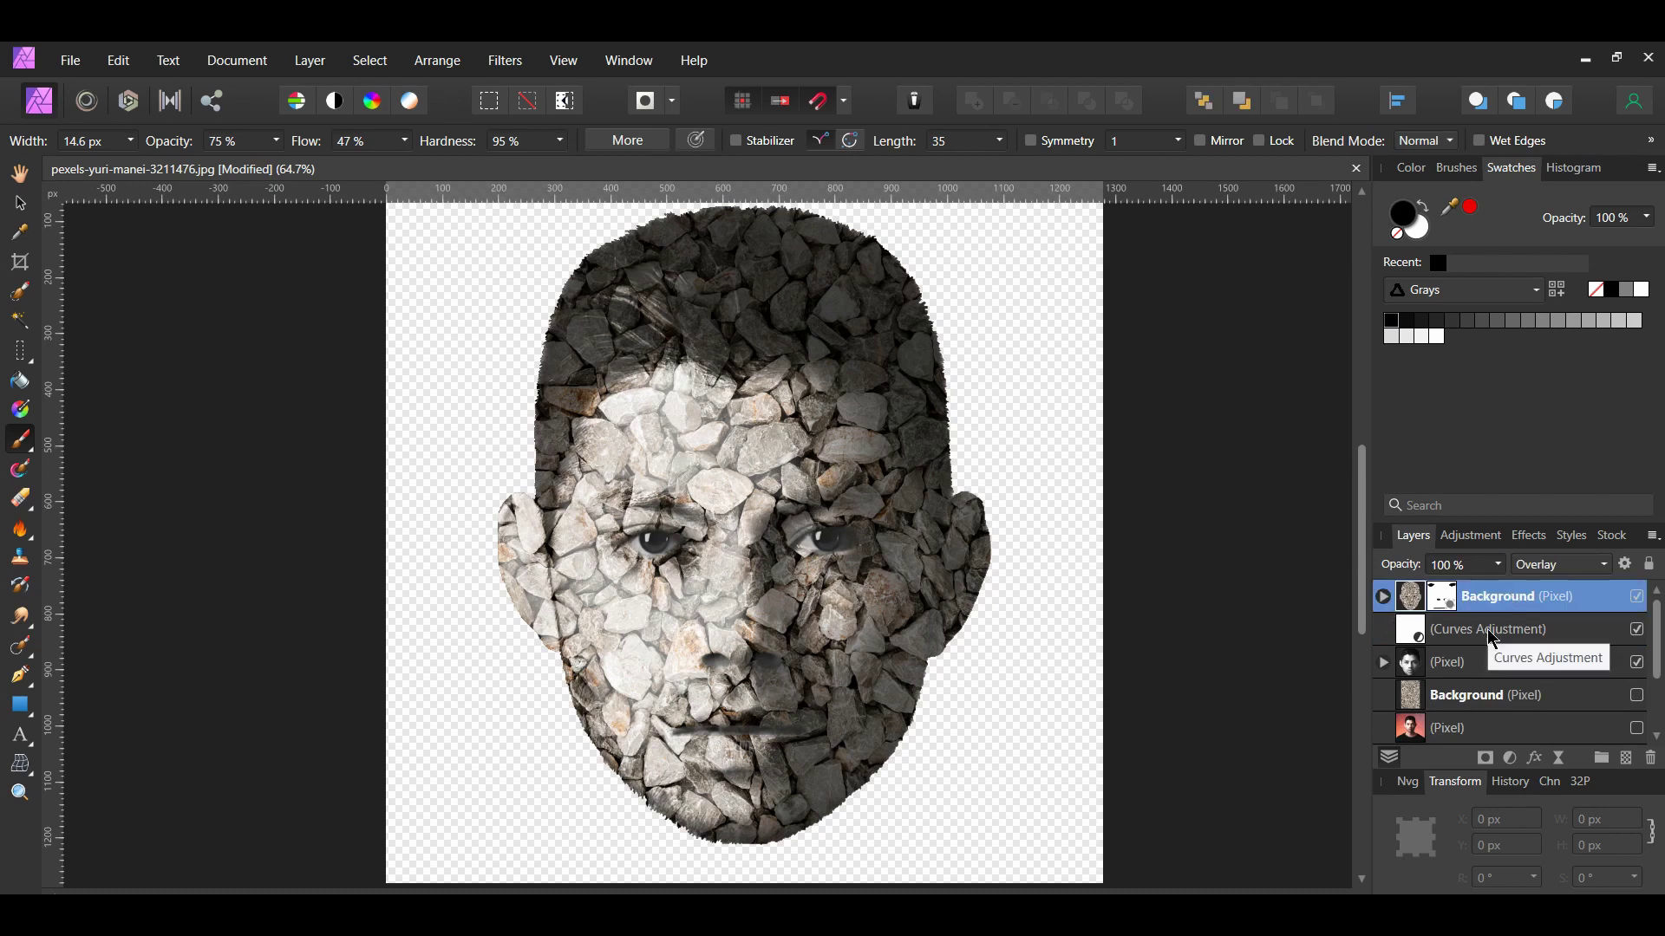
pyautogui.keyDown('shift'); pyautogui.click(1492, 629); pyautogui.keyUp('shift')
pyautogui.keyDown('shift'); pyautogui.click(1480, 677); pyautogui.keyUp('shift')
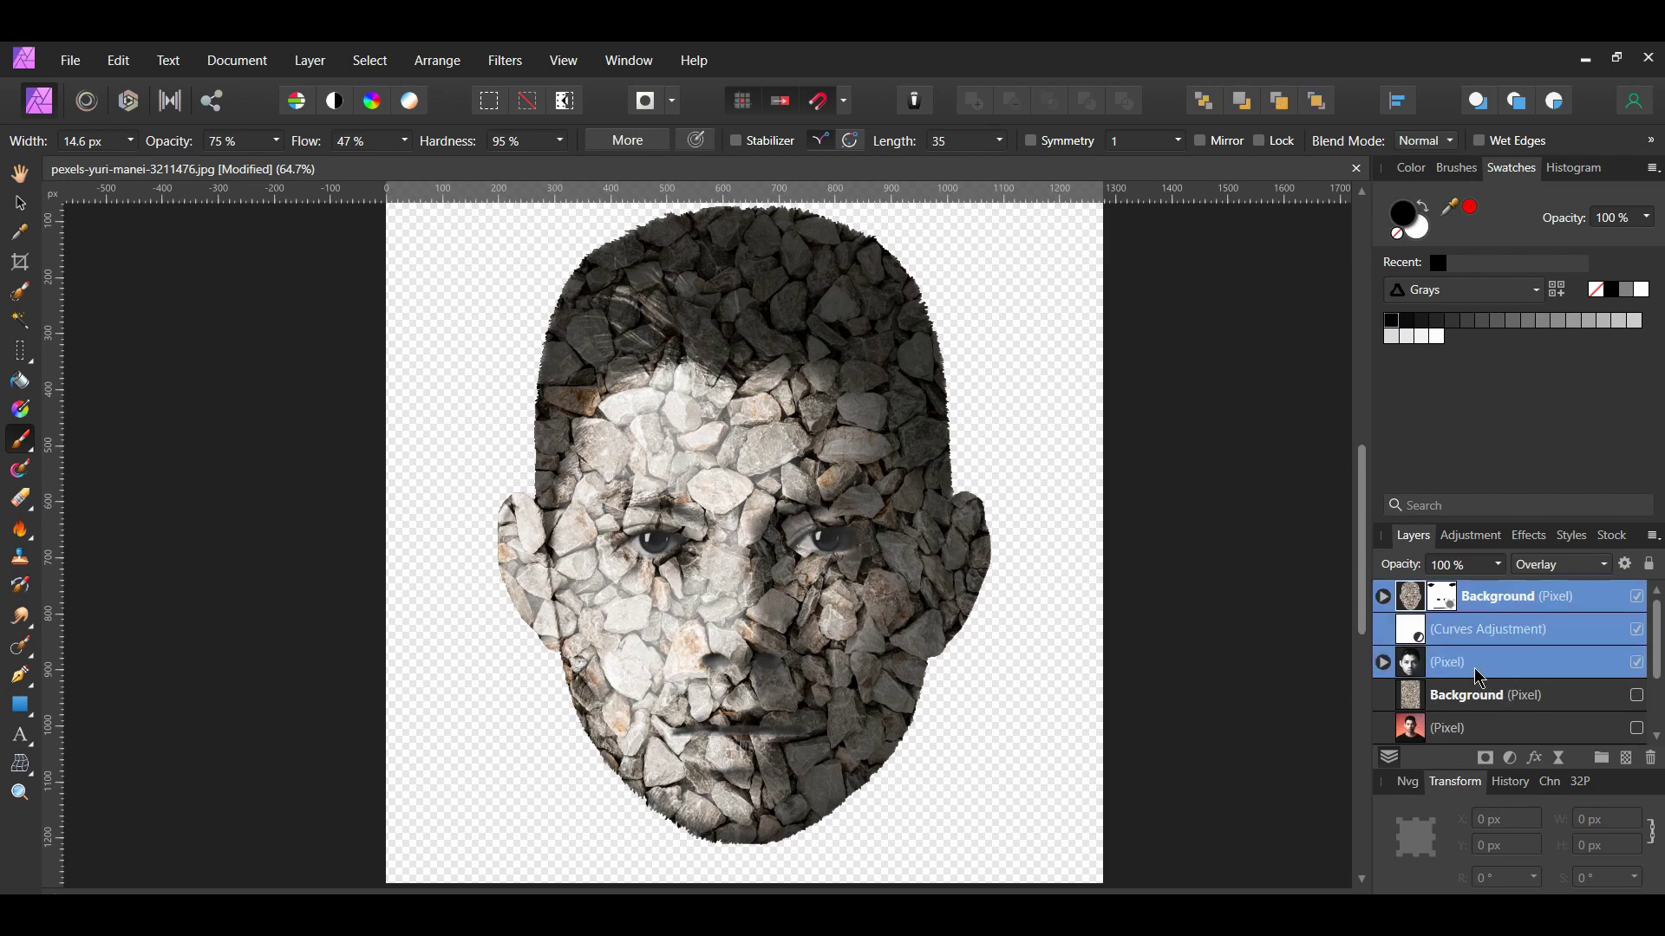
pyautogui.hotkey('ctrl', 'g')
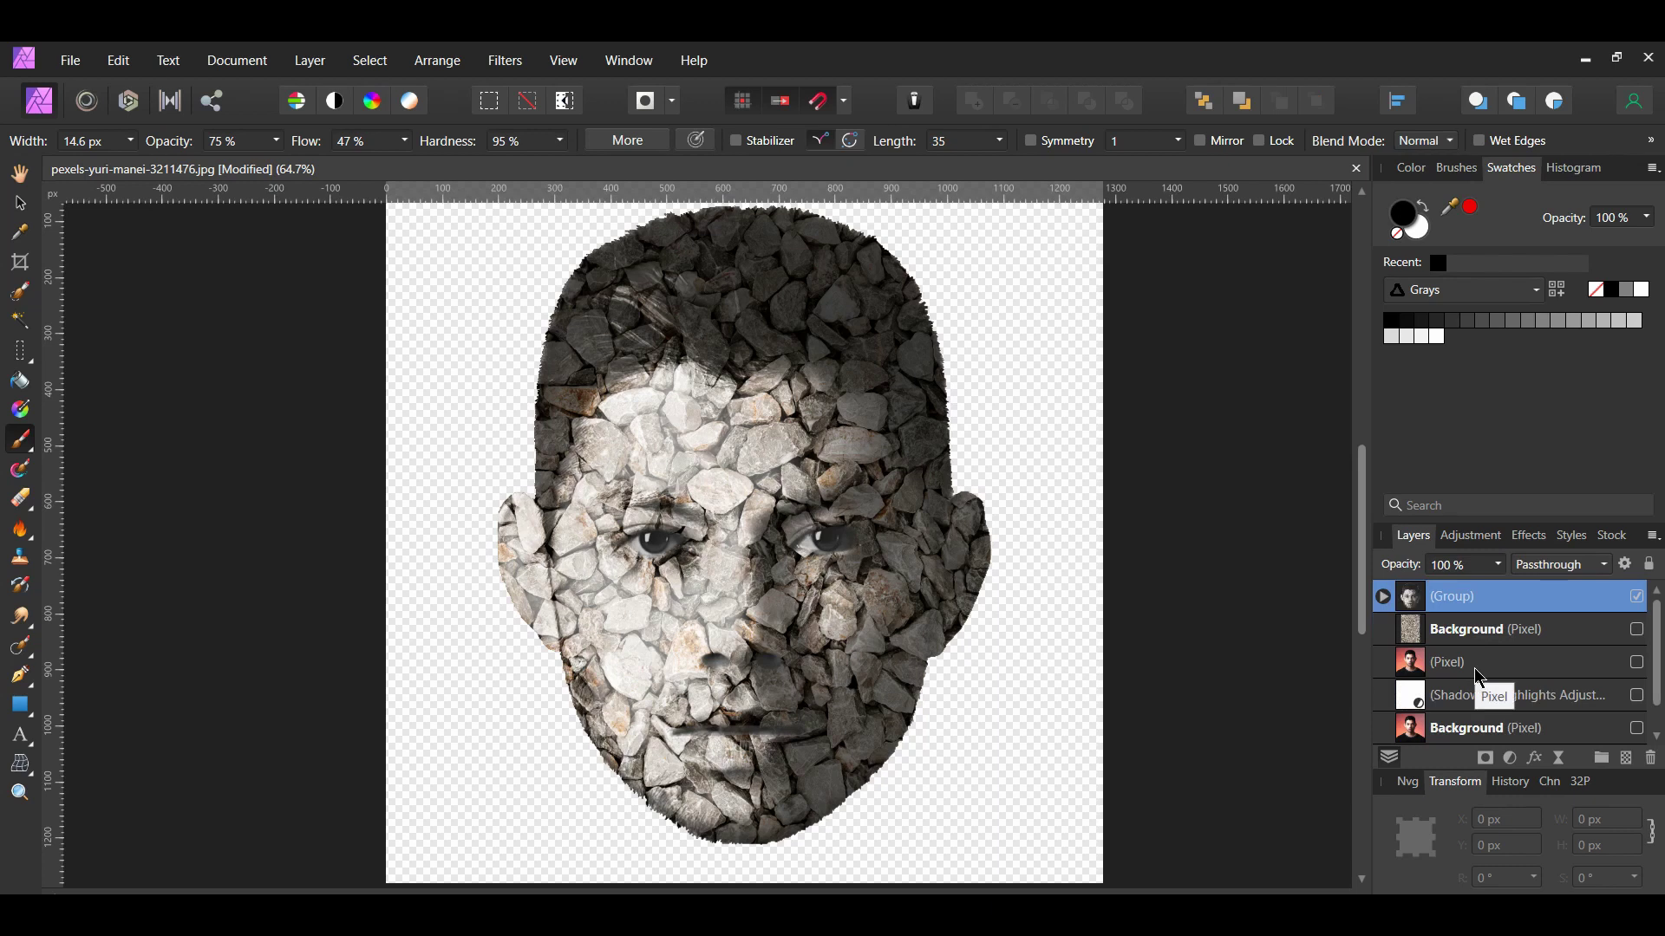
pyautogui.doubleClick(1474, 599)
pyautogui.write('Head')
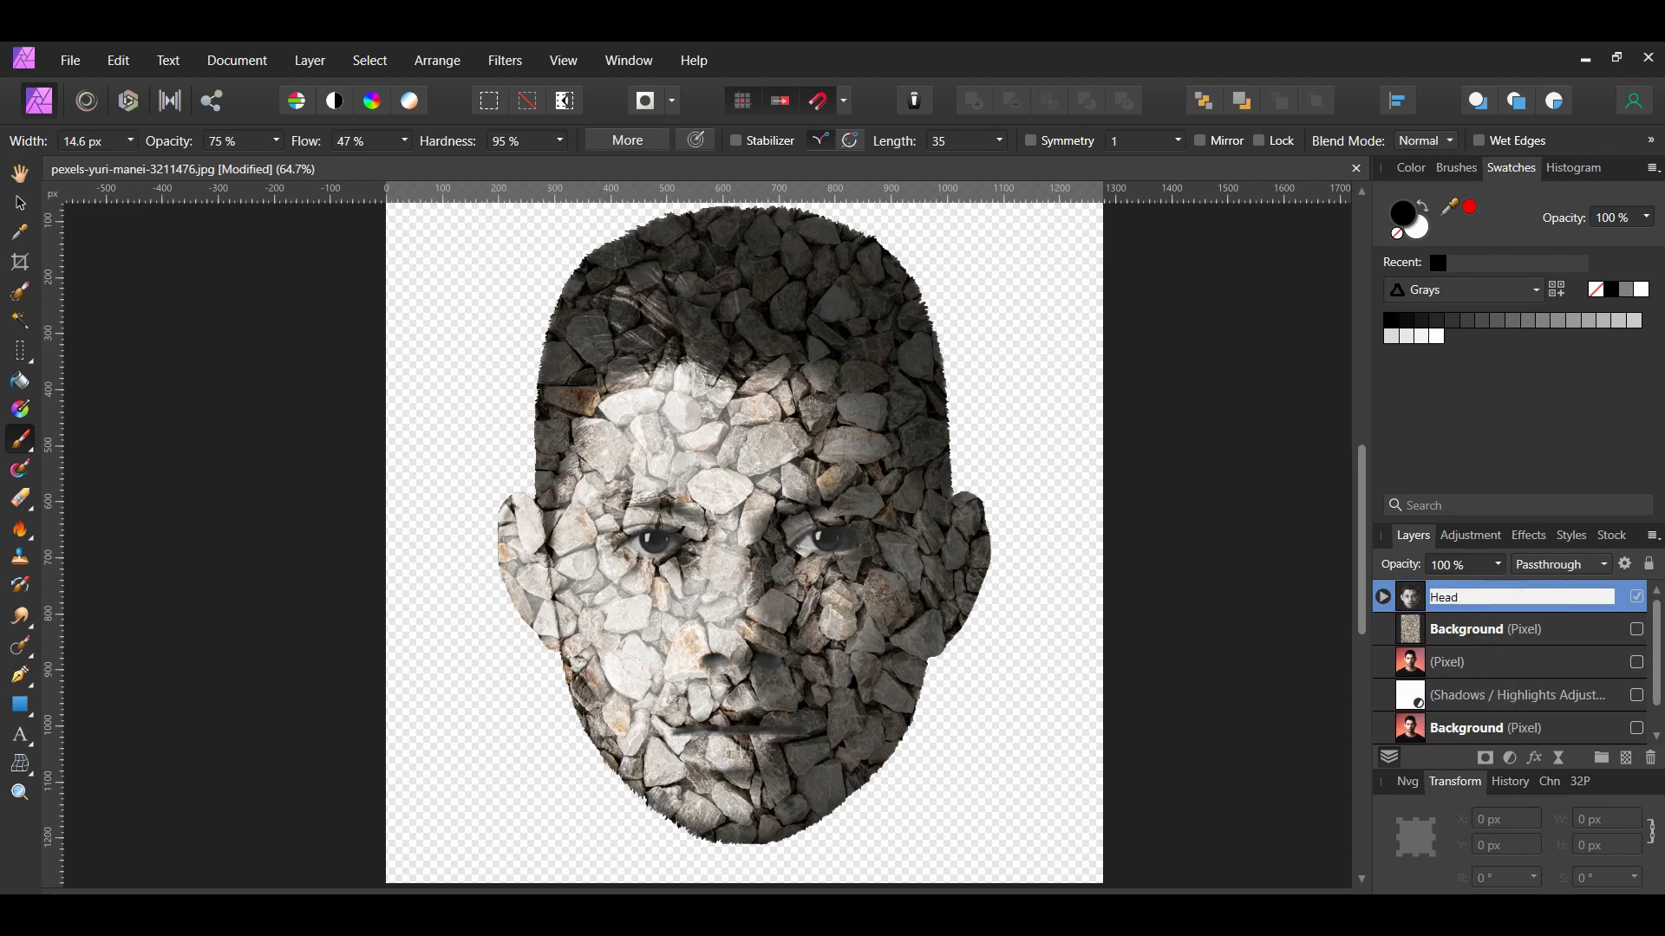
pyautogui.press('Return')
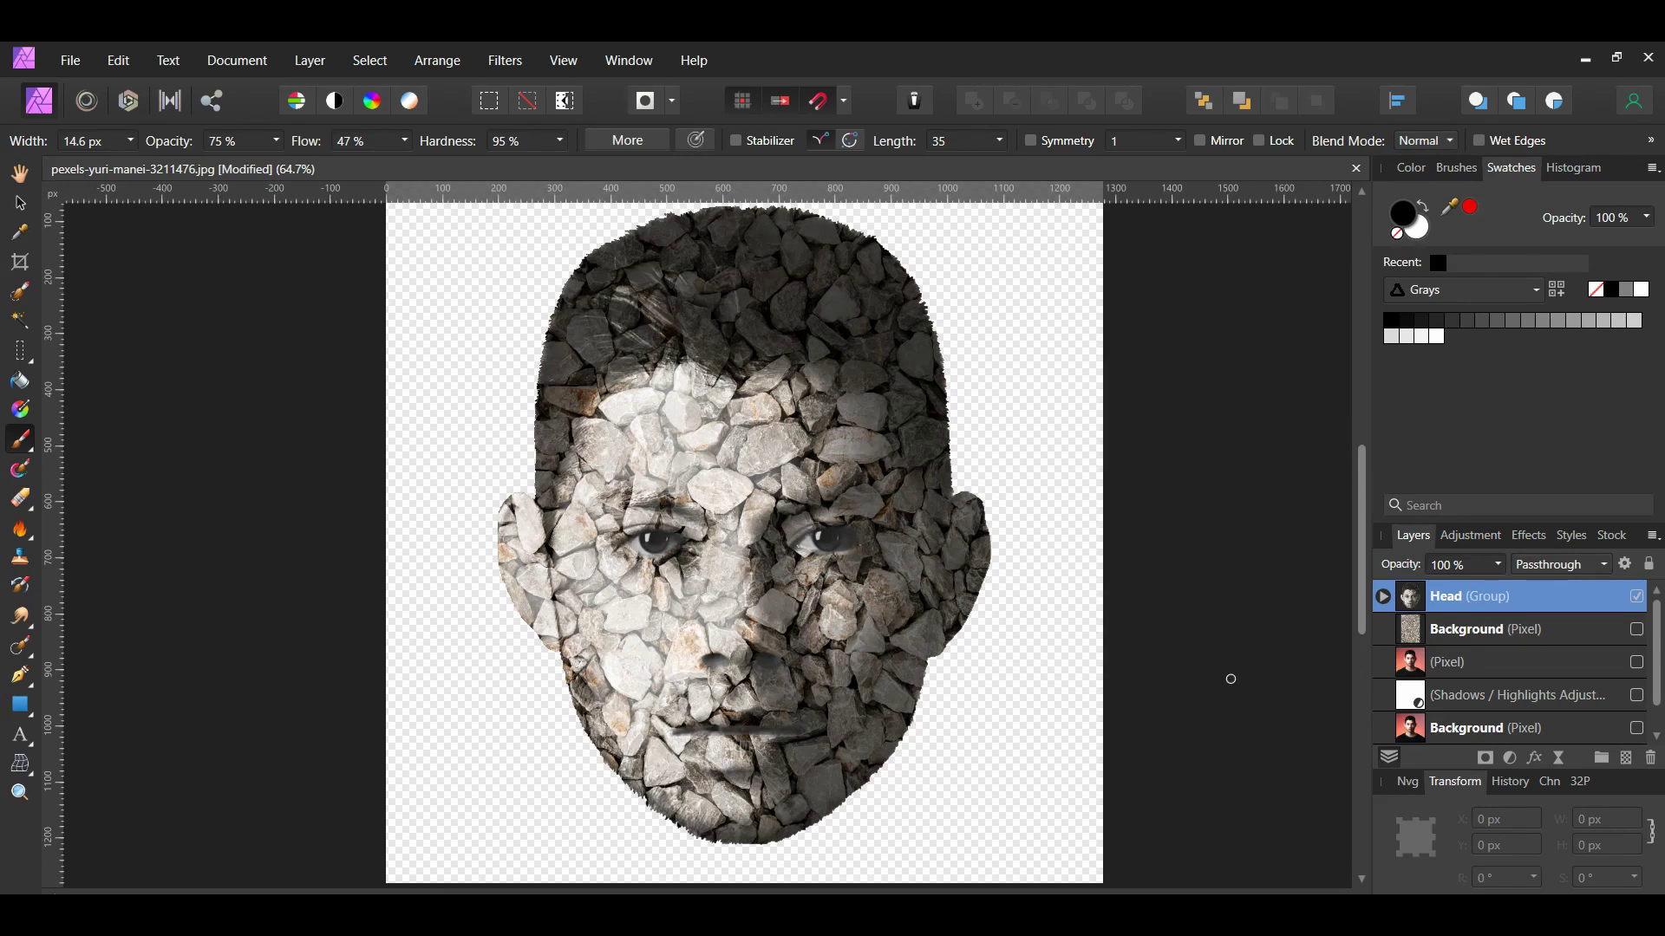
# - Open the rock photo pexels-ekrulila-2418673 as a new document
pyautogui.click(70, 61)
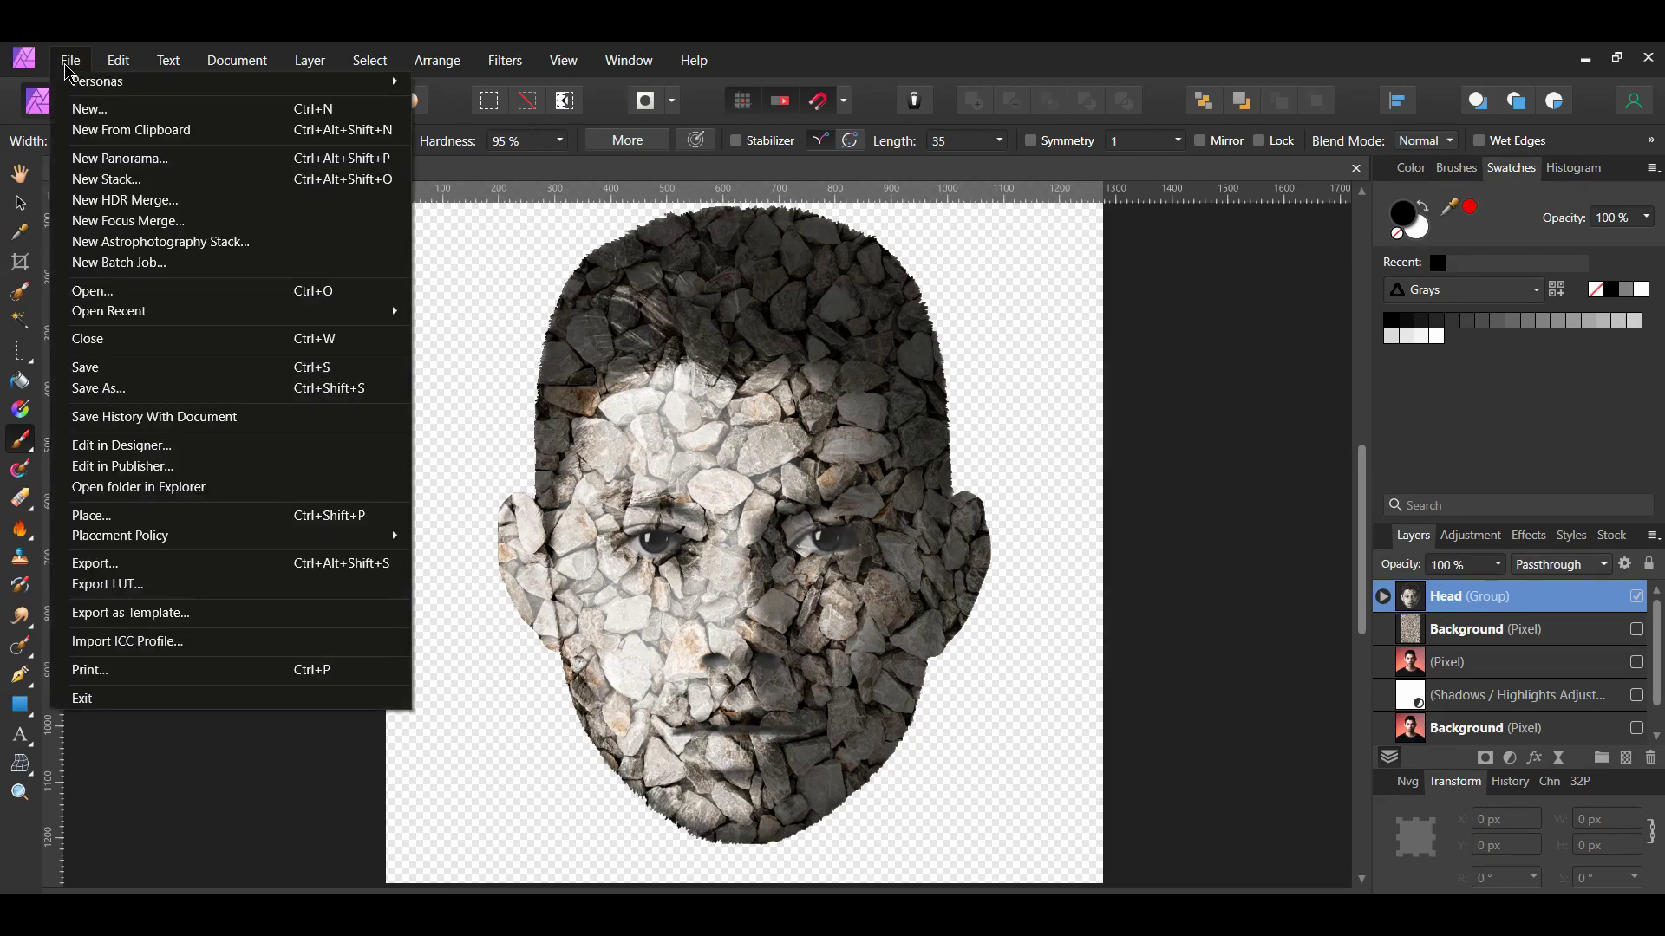
pyautogui.click(96, 291)
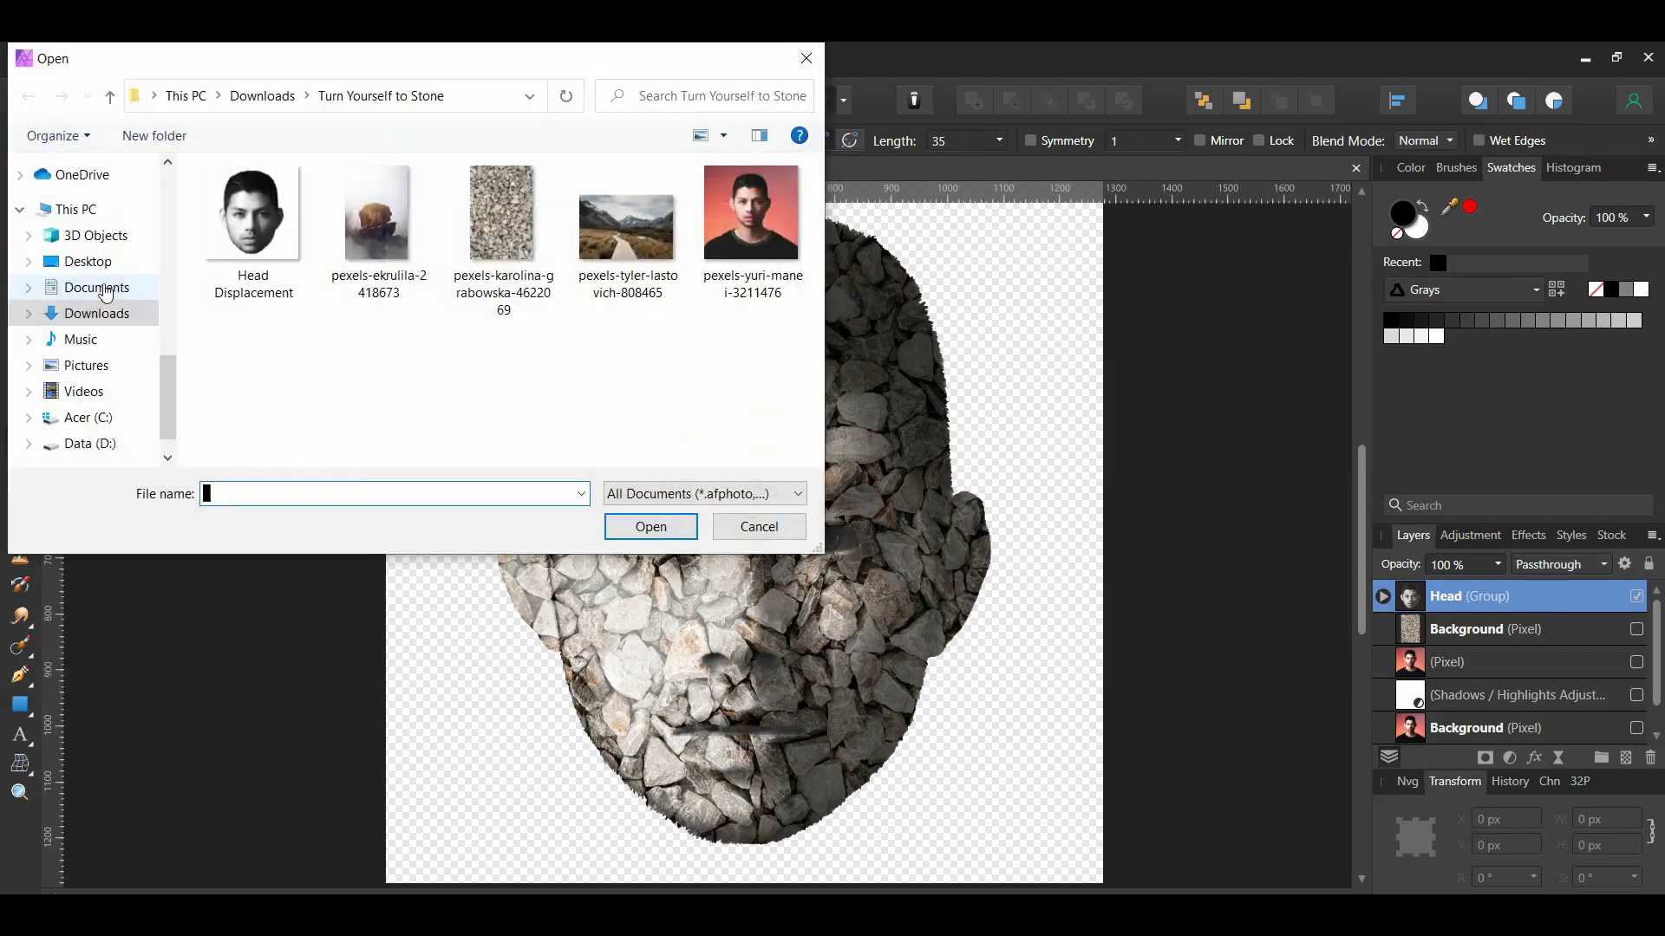
pyautogui.click(371, 260)
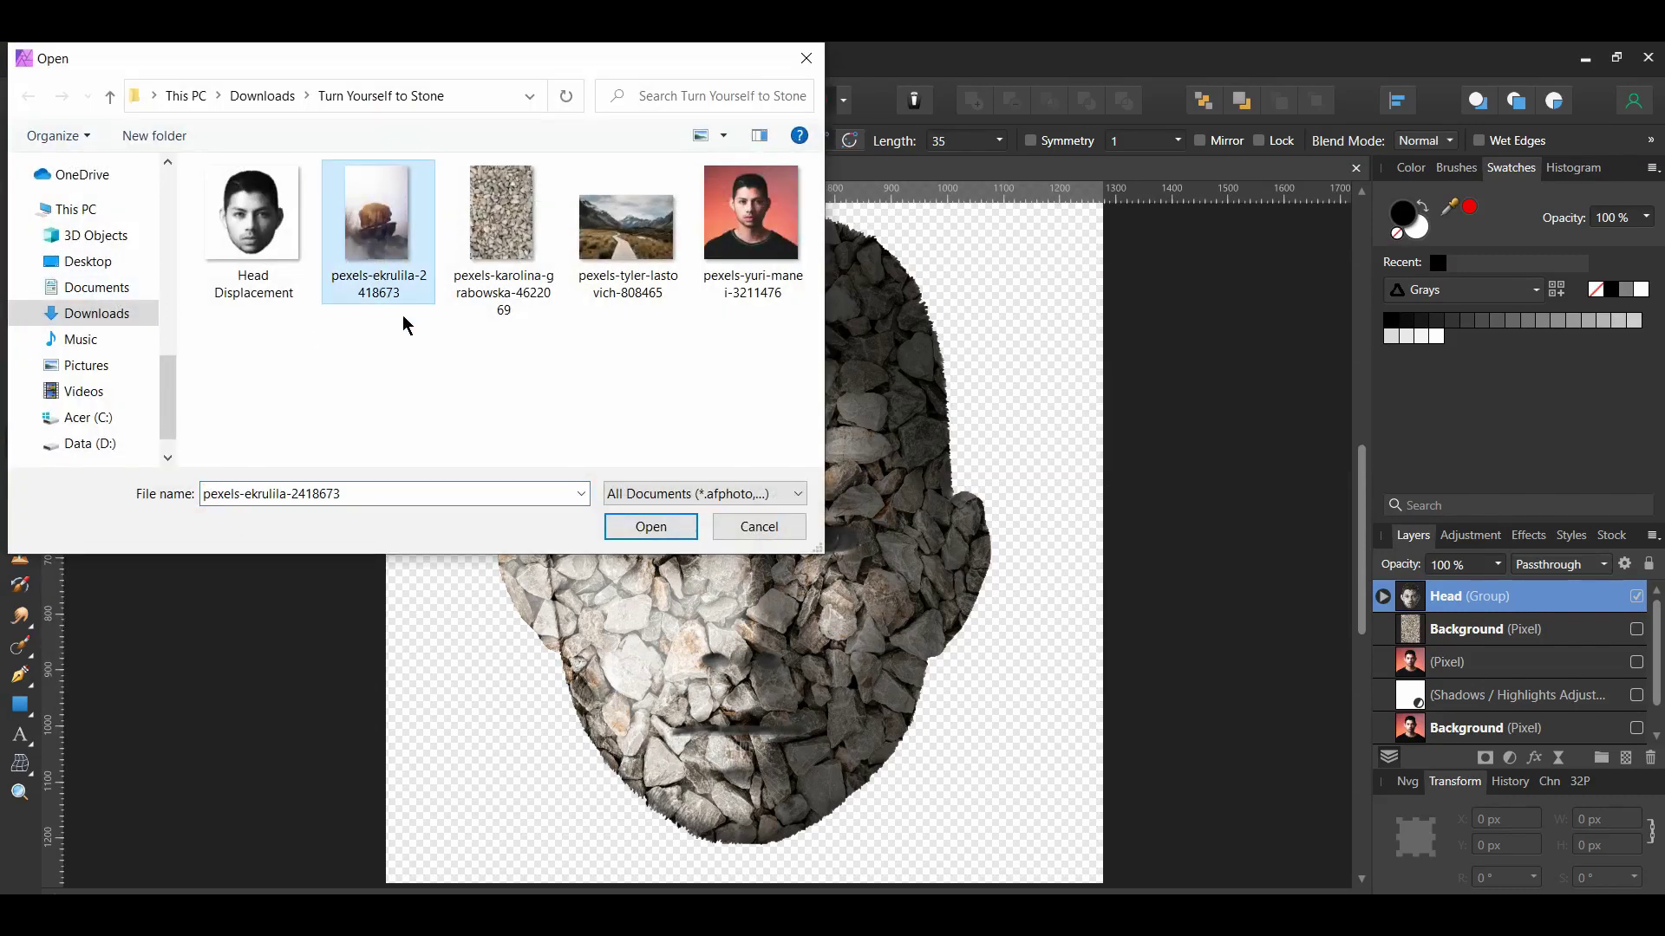
pyautogui.click(650, 527)
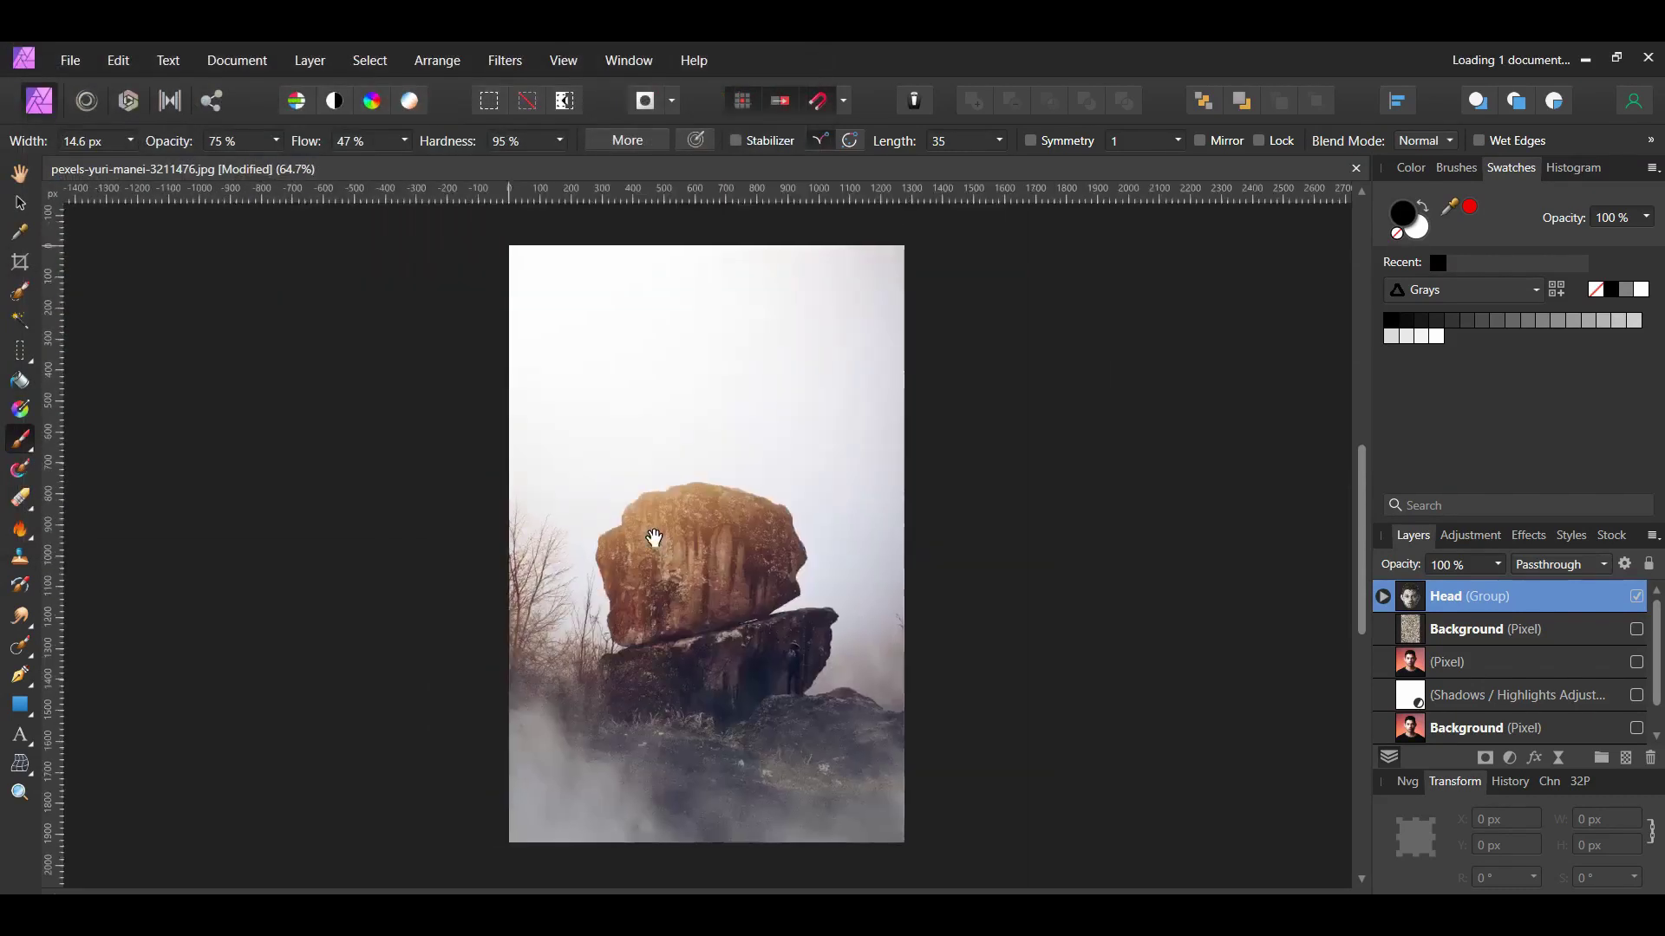
# - Apply Auto Levels to the rock photo and duplicate its layer
pyautogui.press('v')
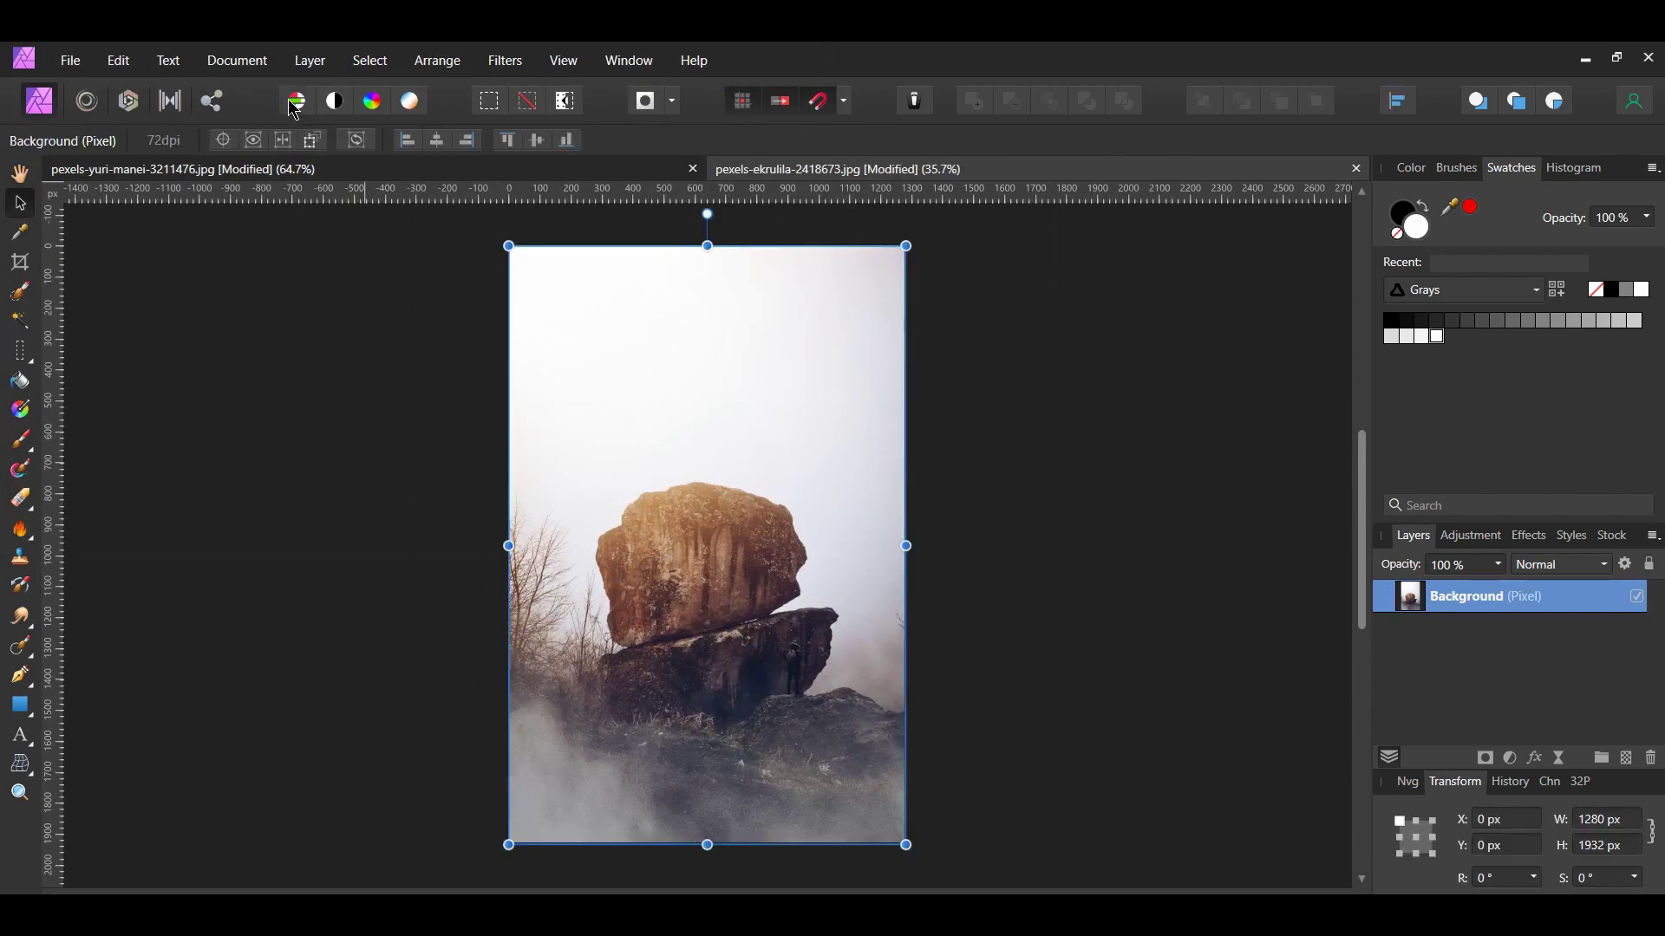
pyautogui.click(297, 101)
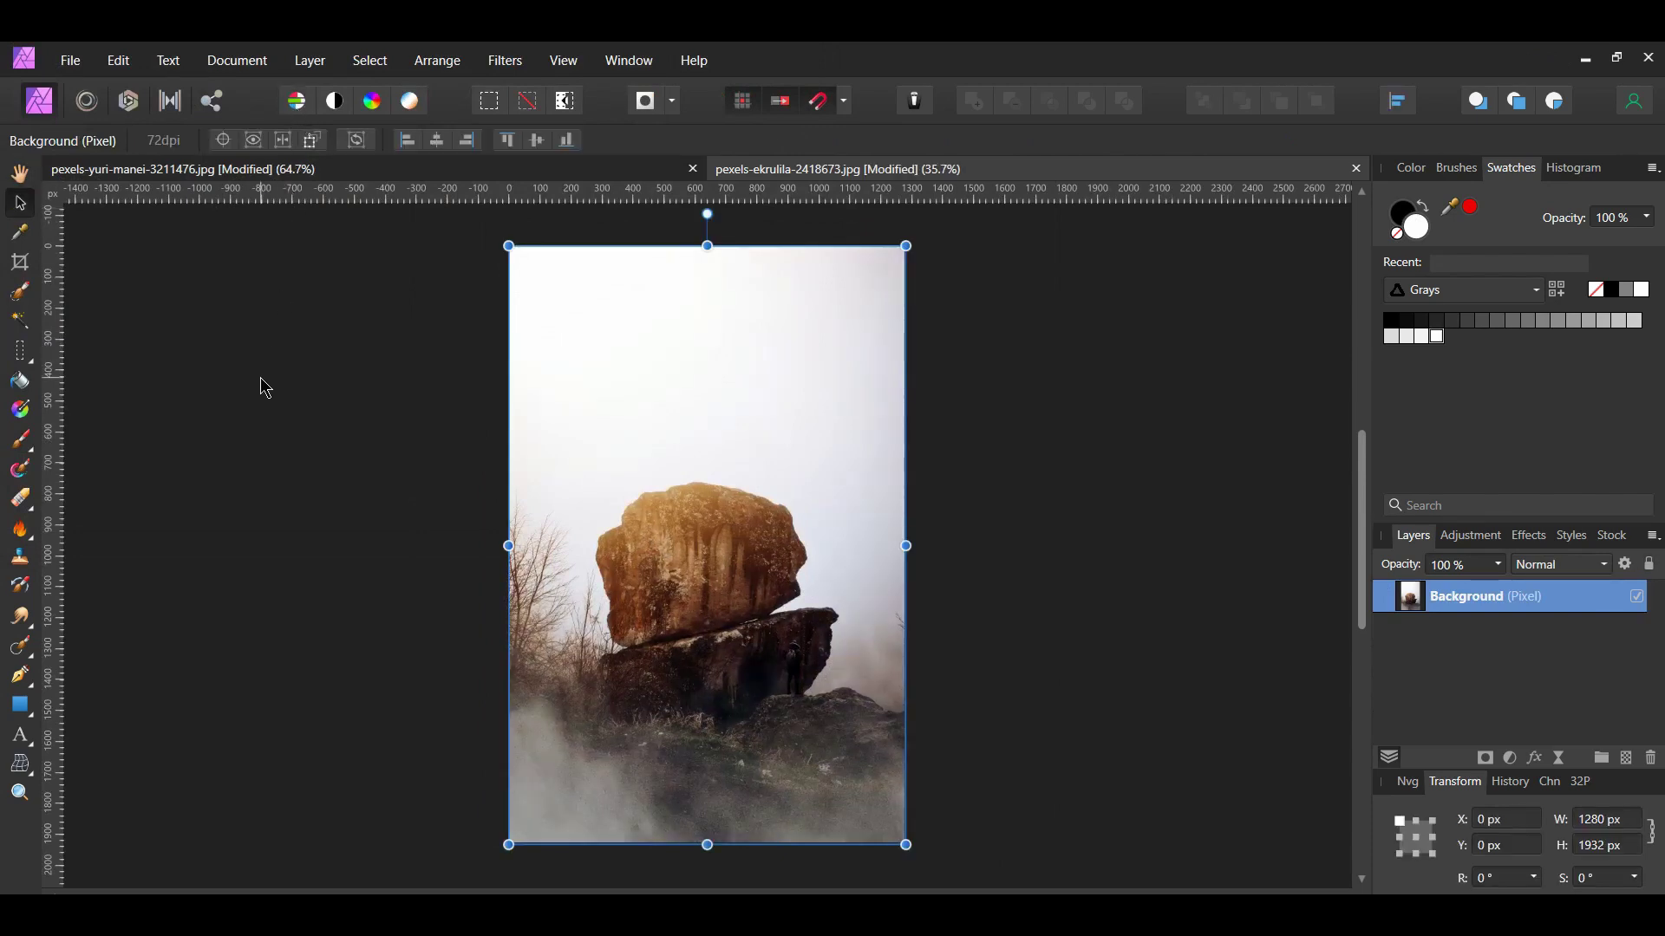
pyautogui.hotkey('ctrl', 'j')
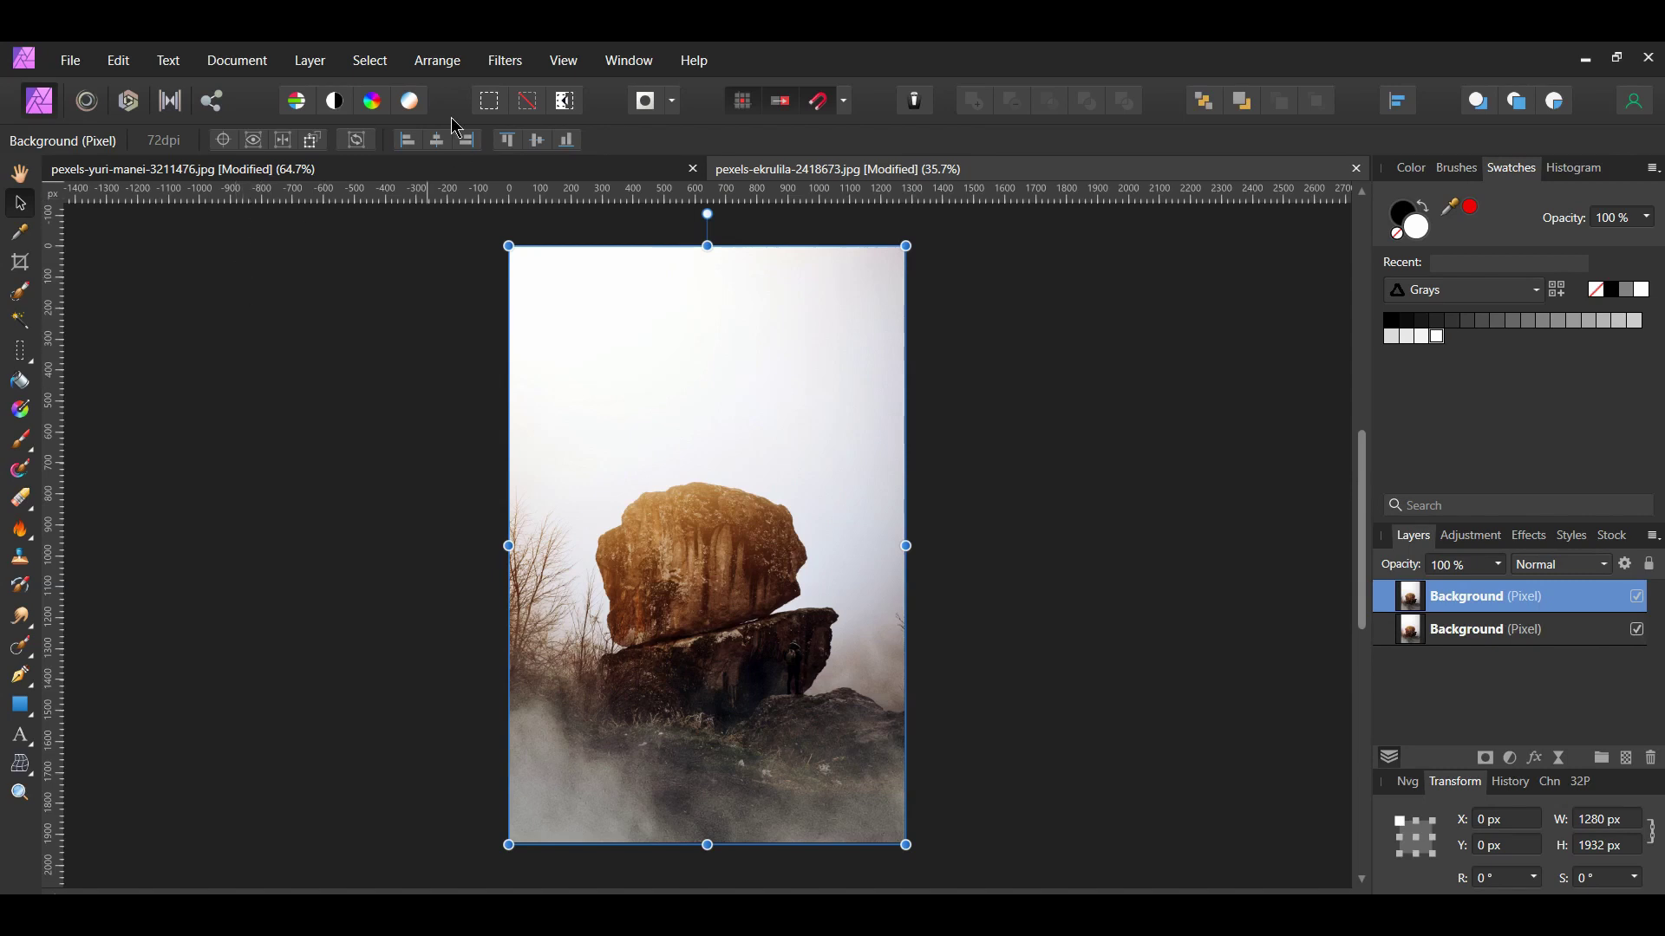
# - Displace the duplicate at 3 px strength using the layers beneath as the map
pyautogui.click(499, 62)
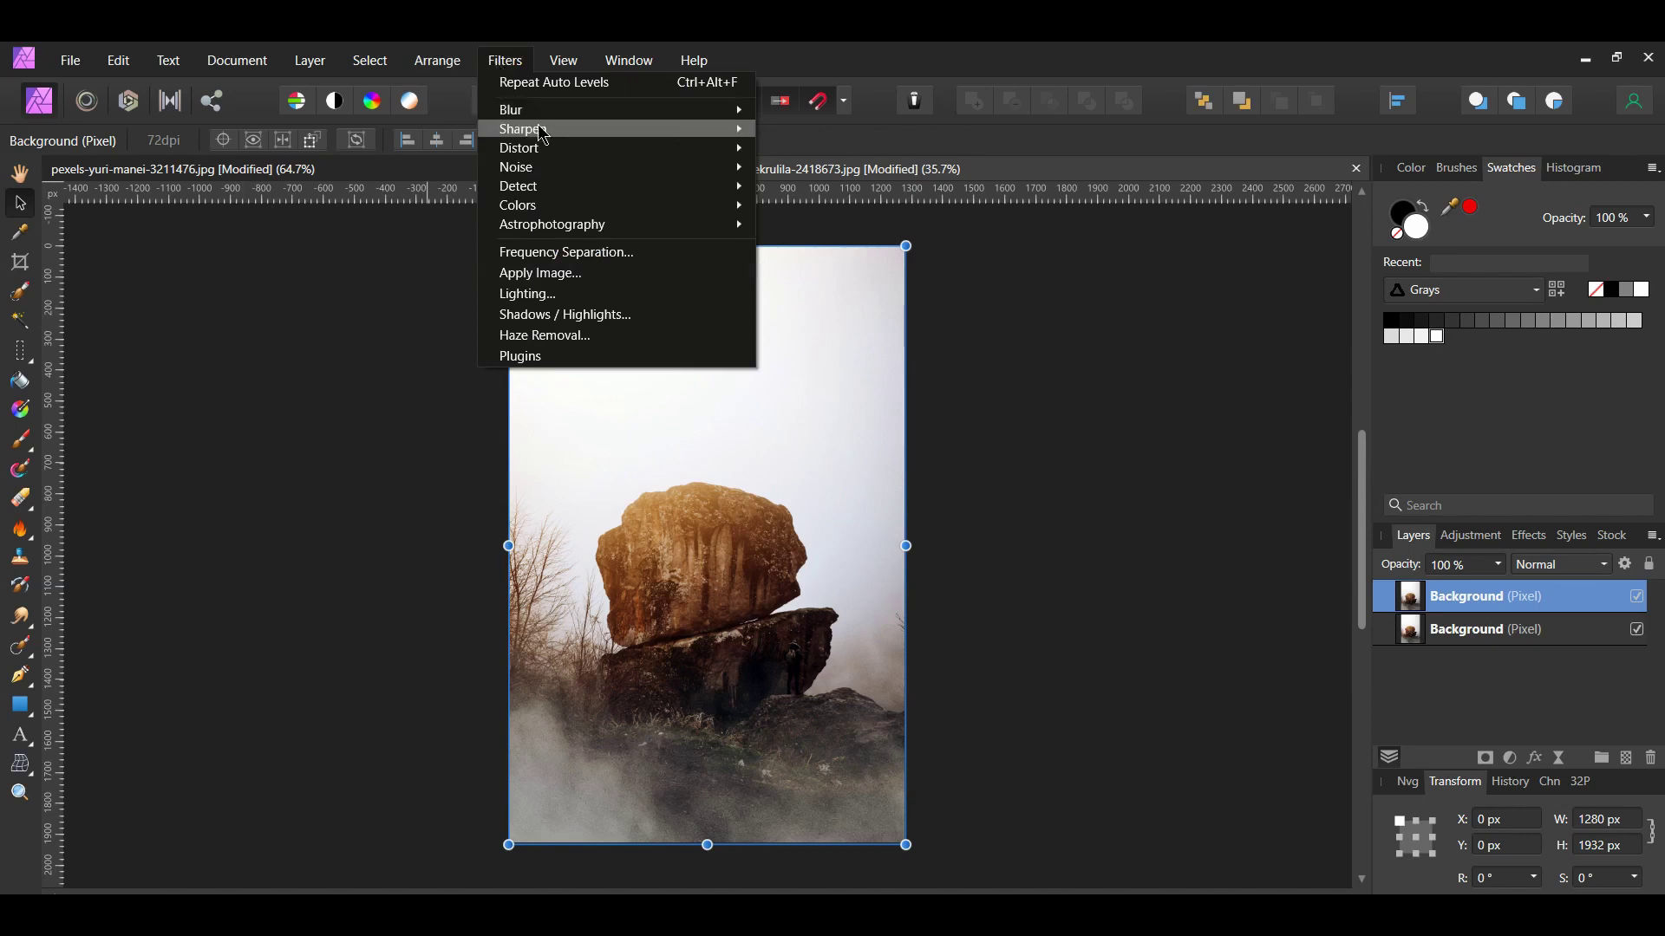
pyautogui.moveTo(559, 149)
pyautogui.click(818, 377)
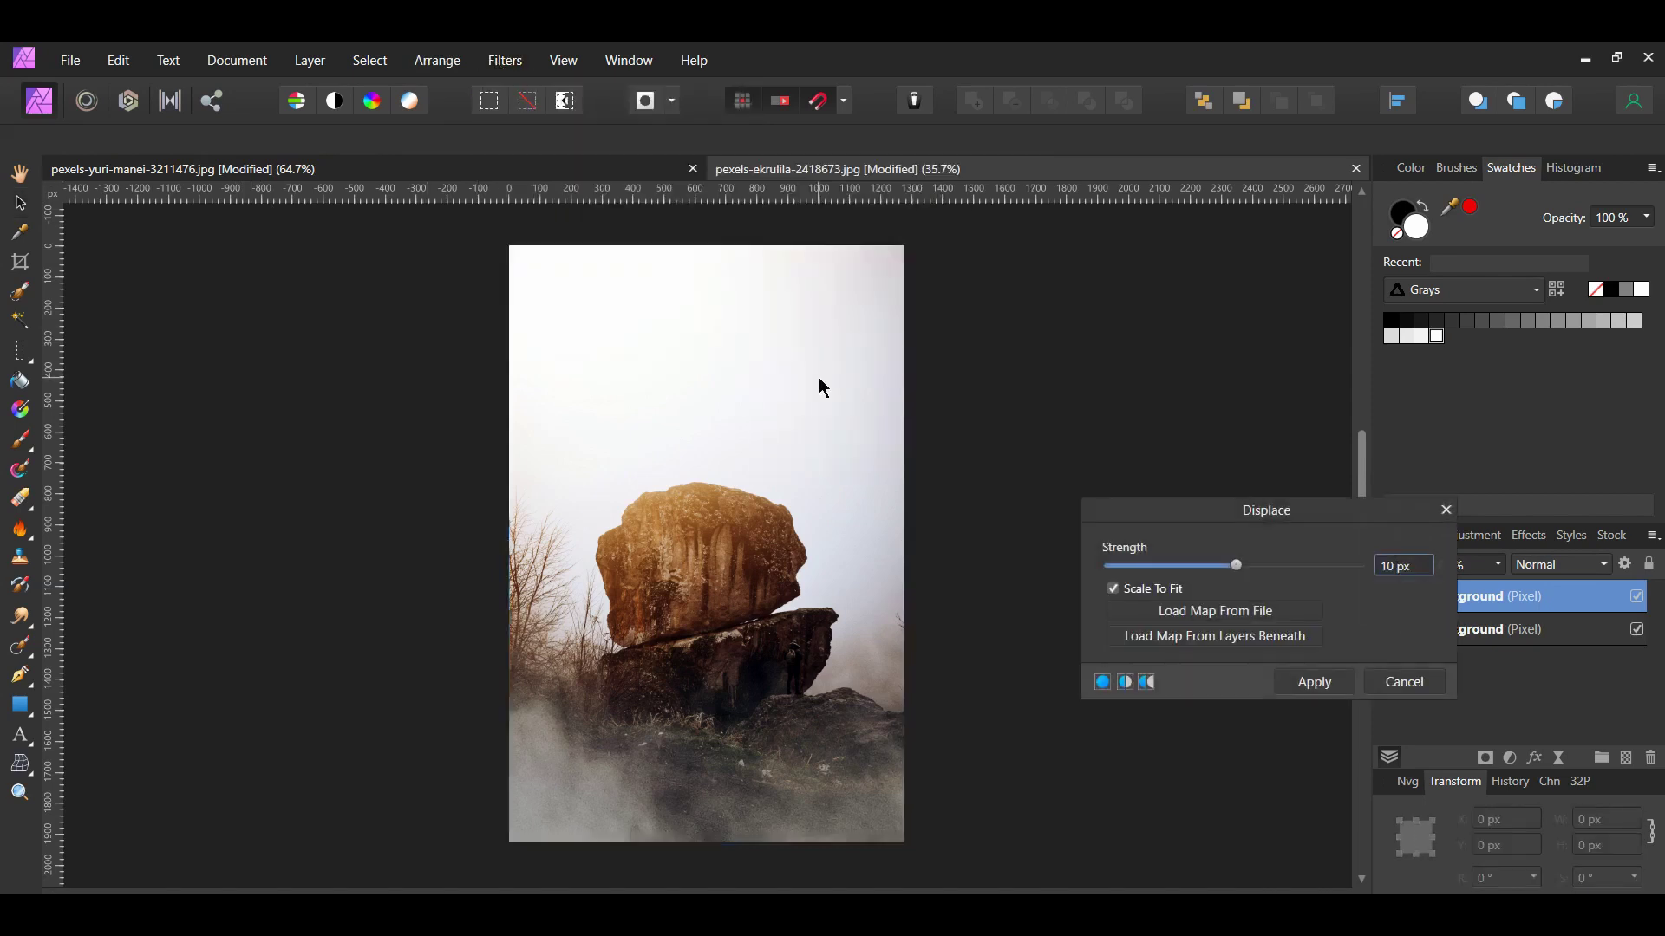
pyautogui.click(1089, 597)
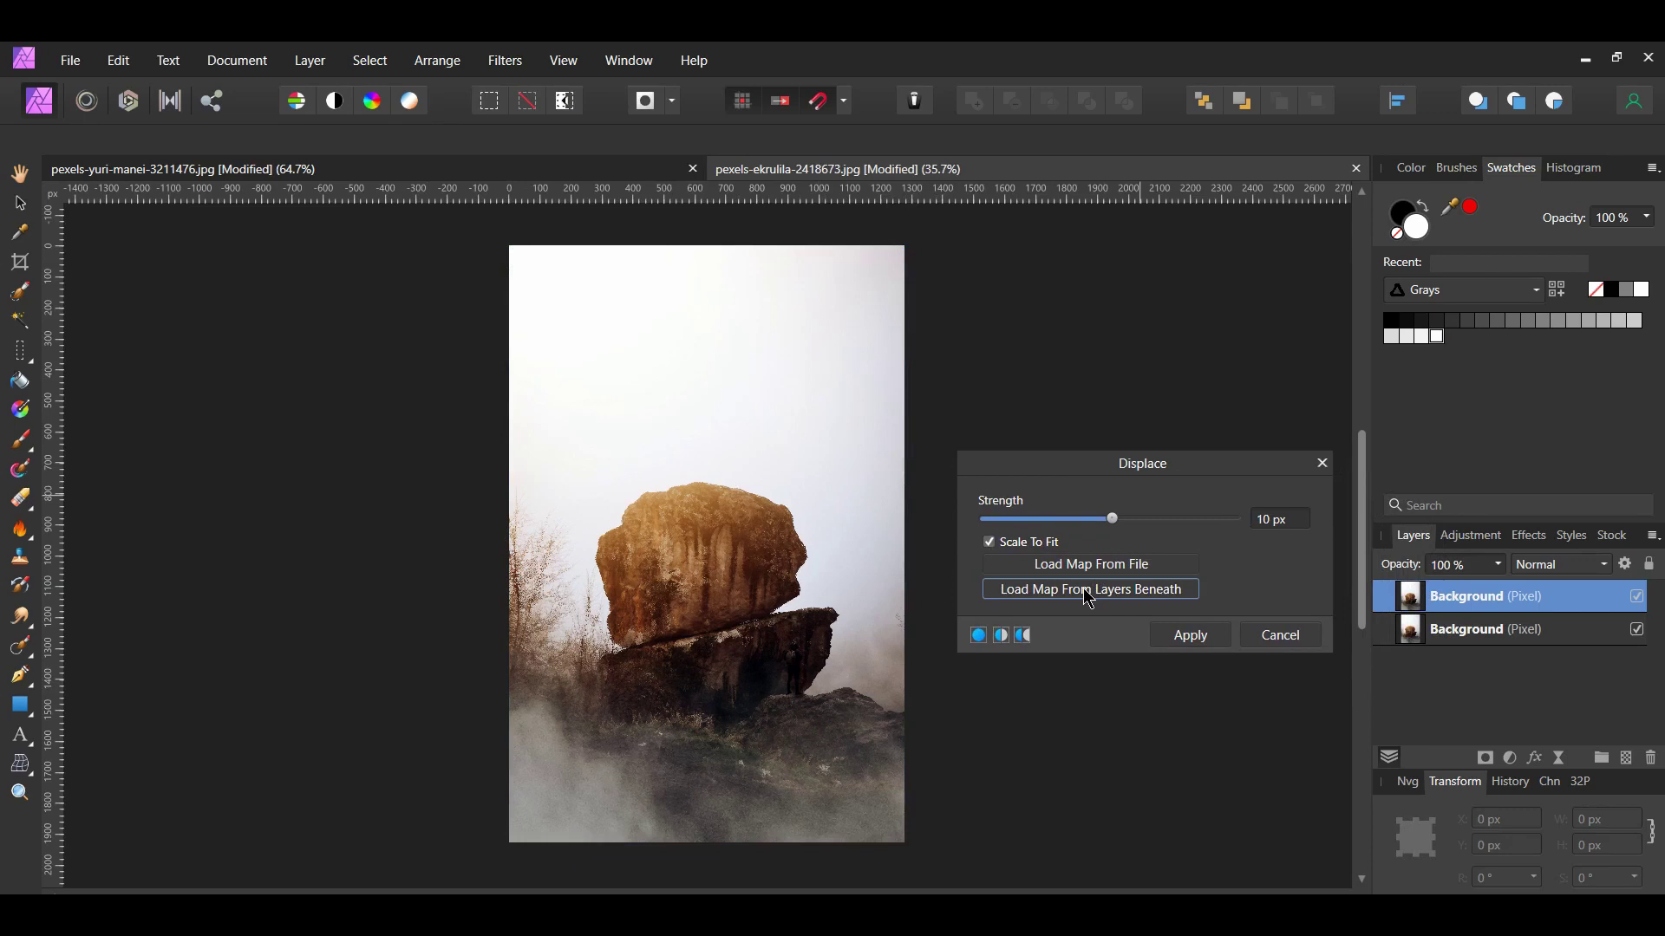
pyautogui.click(1295, 519)
pyautogui.write('3')
pyautogui.press('Return')
pyautogui.click(1191, 638)
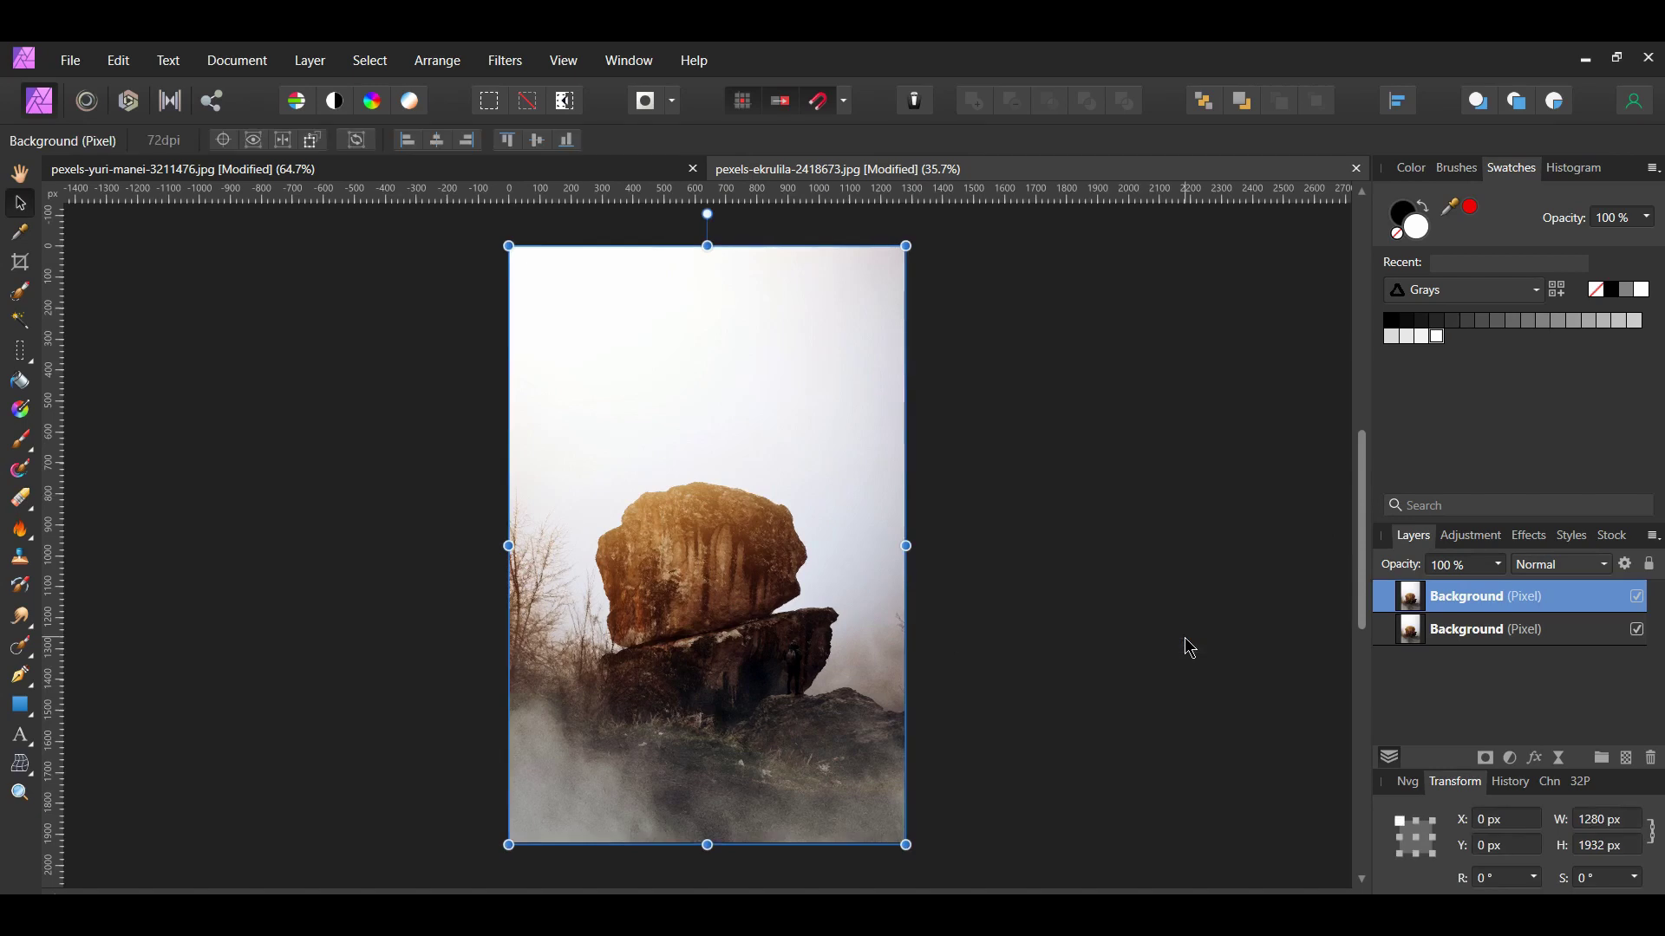
pyautogui.click(577, 173)
pyautogui.click(859, 169)
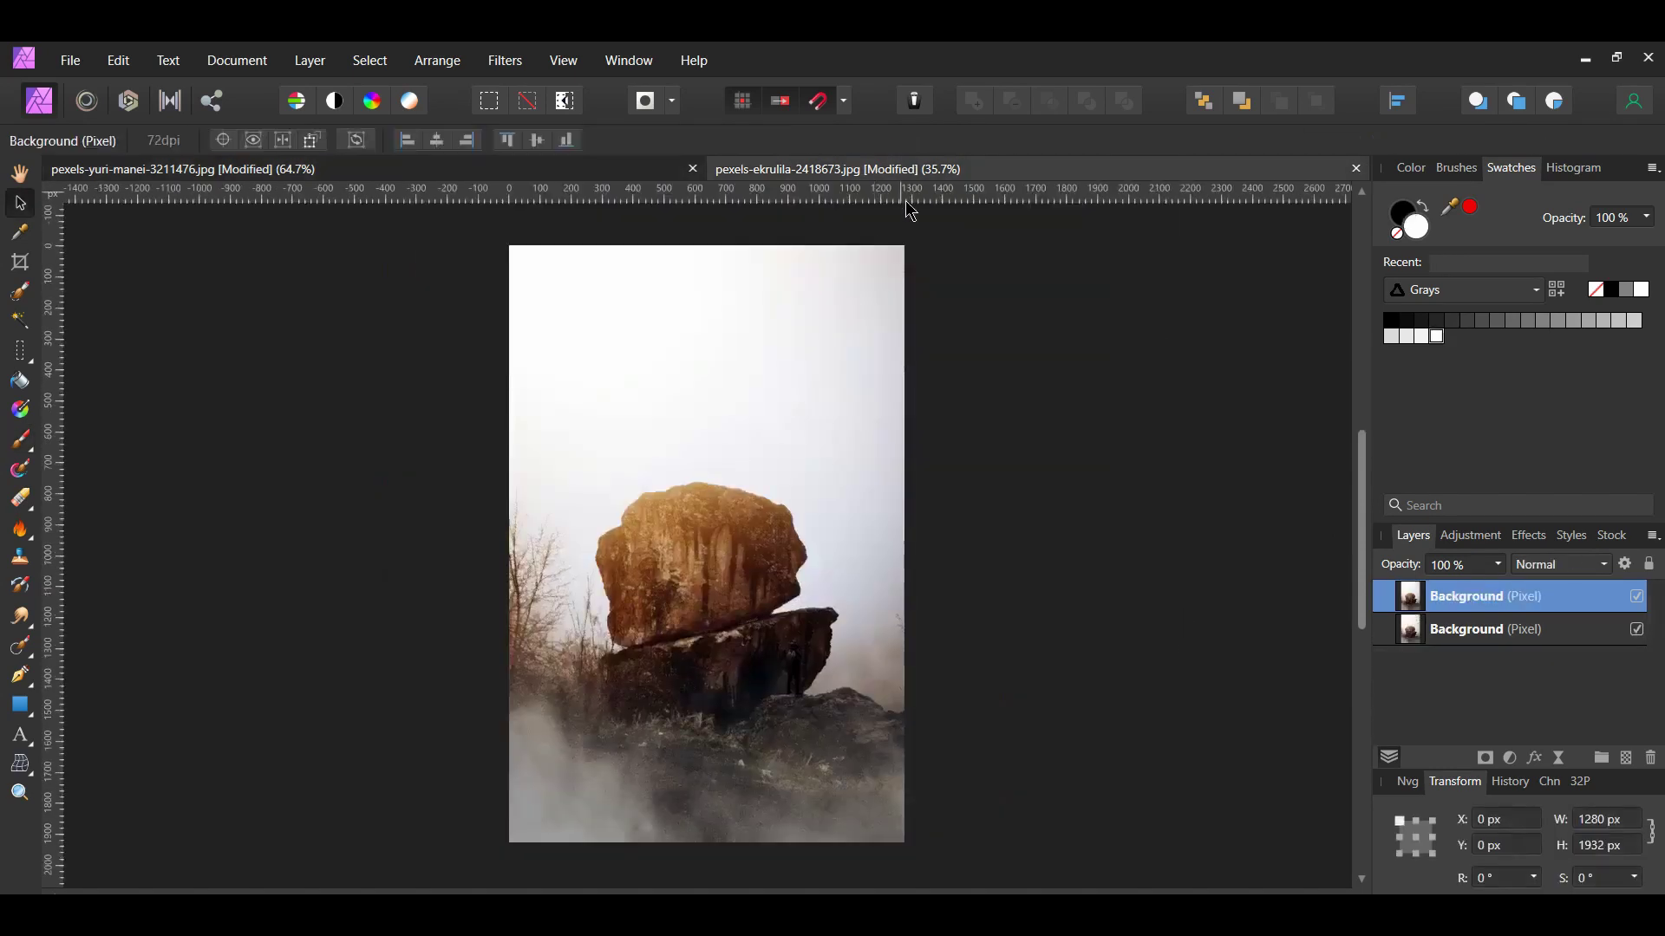
pyautogui.hotkey('ctrl', 'v')
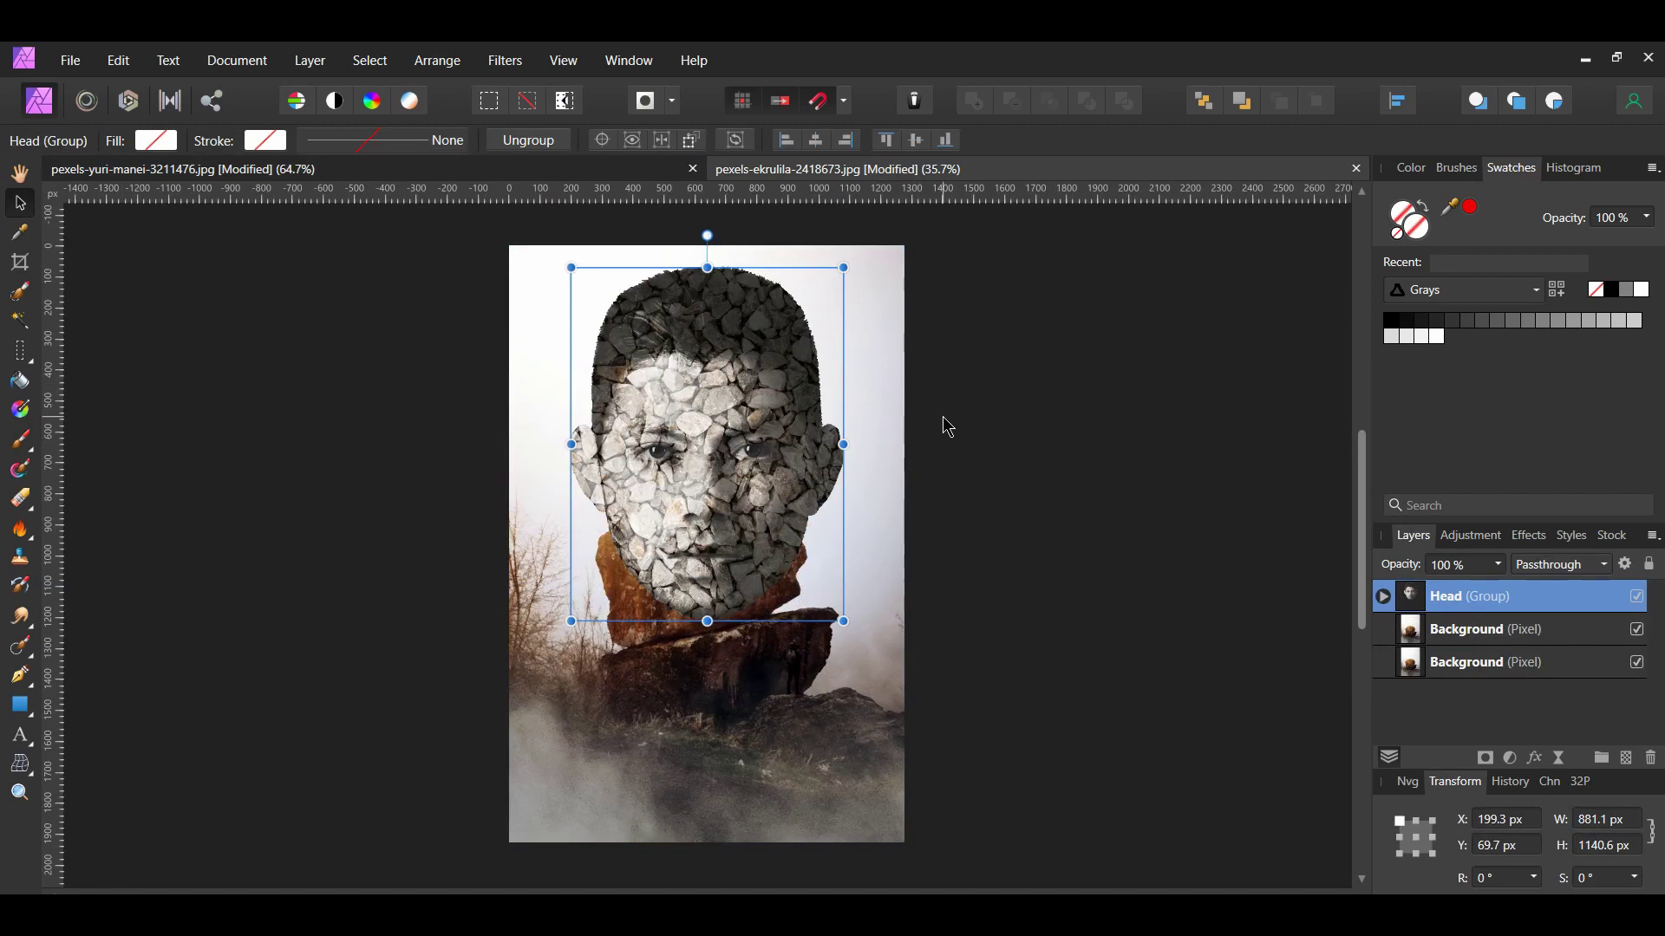
pyautogui.moveTo(842, 271); pyautogui.dragTo(804, 290)
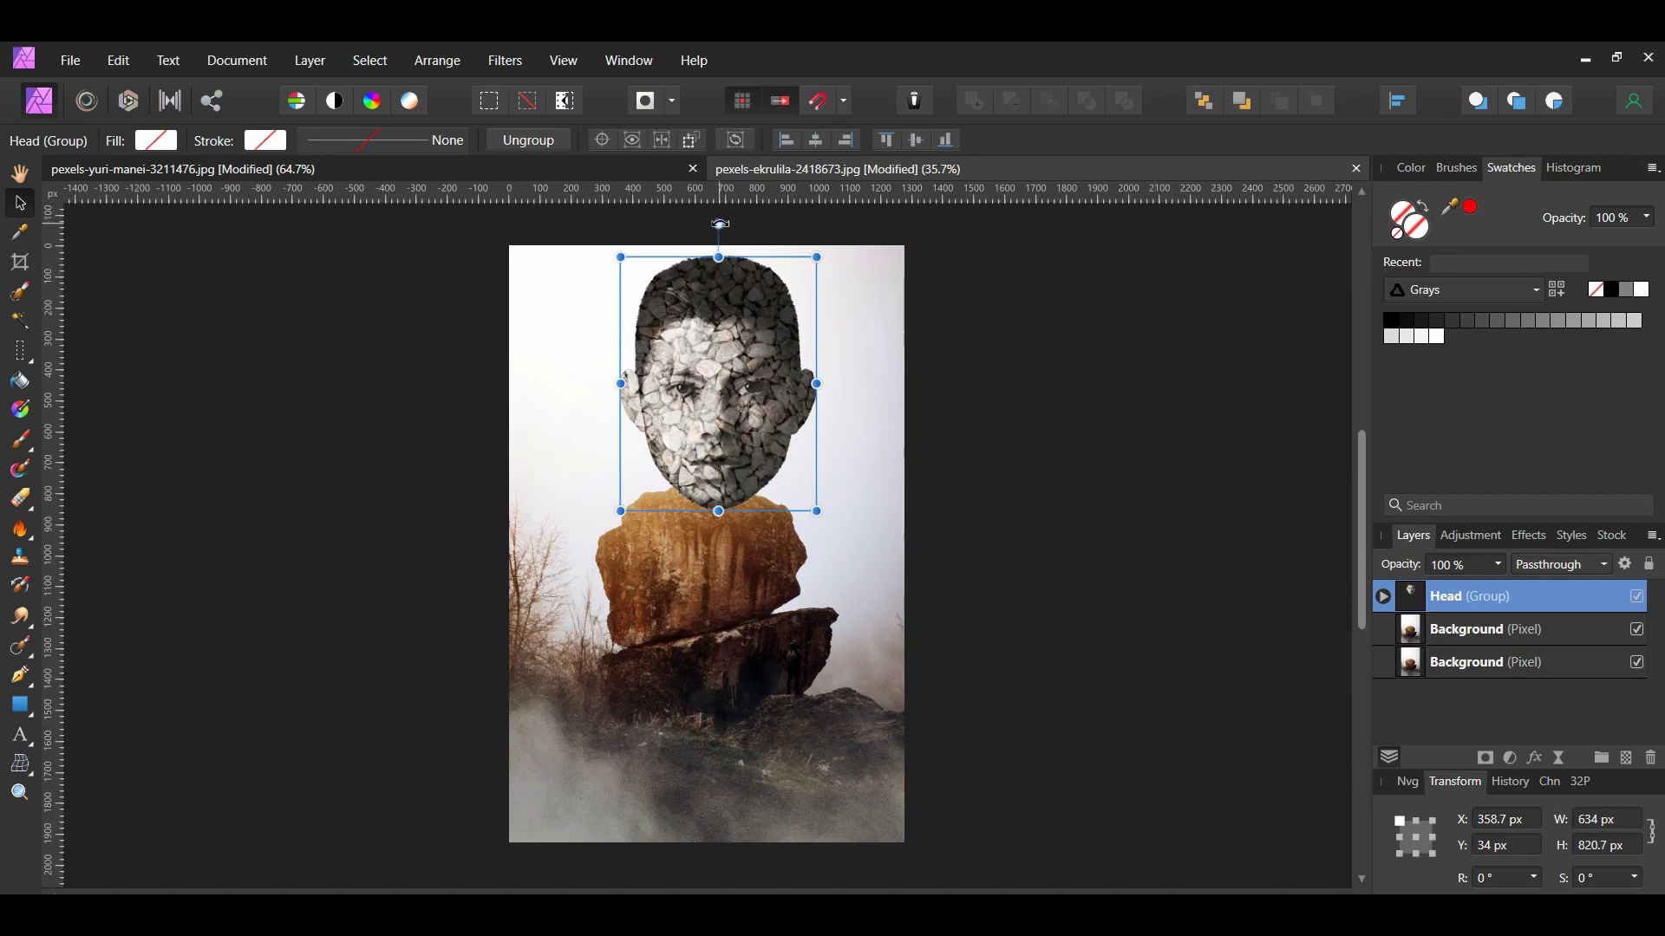
pyautogui.moveTo(720, 224)
pyautogui.mouseDown()
pyautogui.moveTo(738, 228)
pyautogui.moveTo(720, 224)
pyautogui.mouseUp()
pyautogui.click(1476, 635)
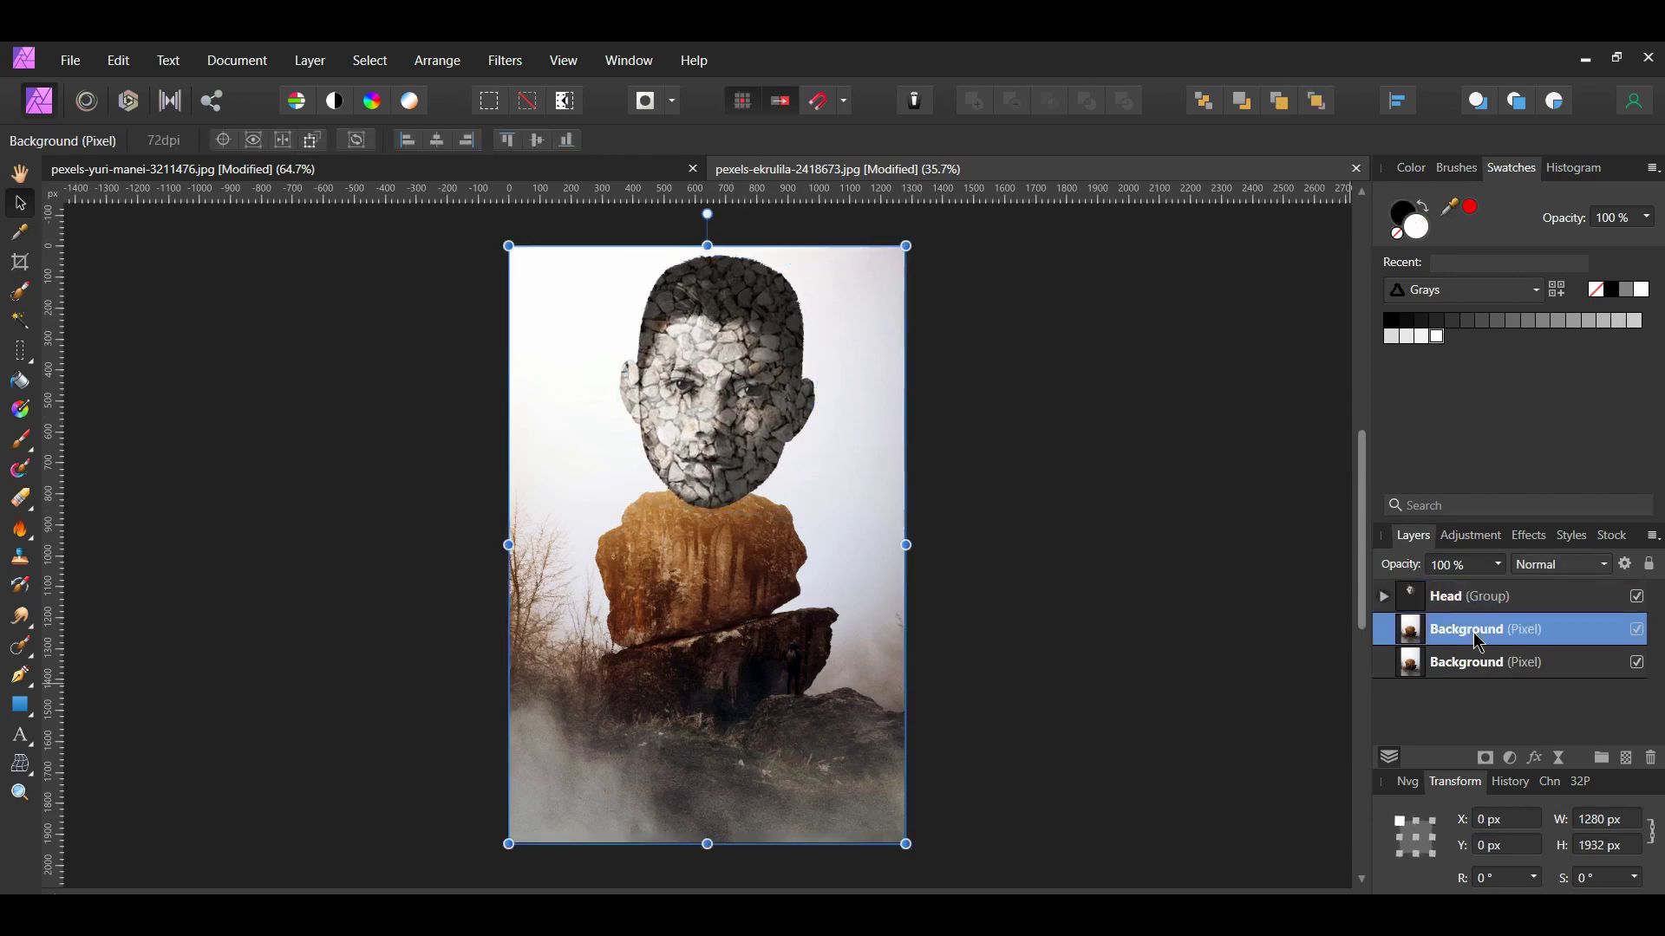
# - Add a Black and White adjustment with Red -2 %, Yellow -10 % and Magenta 13 %
pyautogui.click(1509, 758)
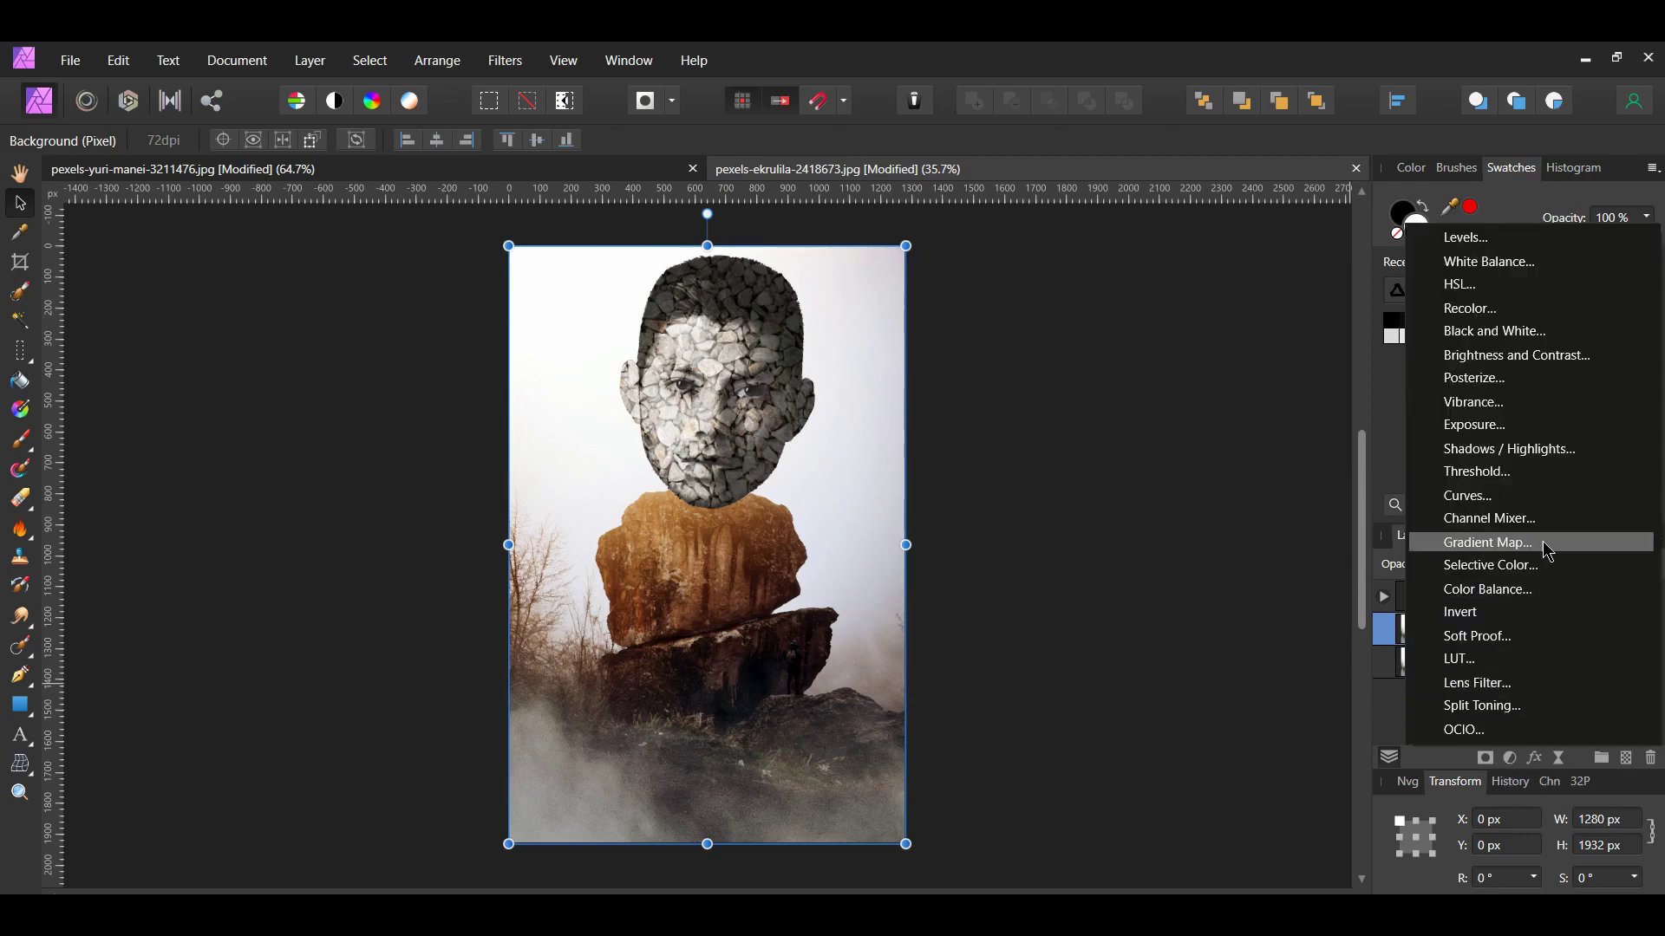
pyautogui.click(1551, 334)
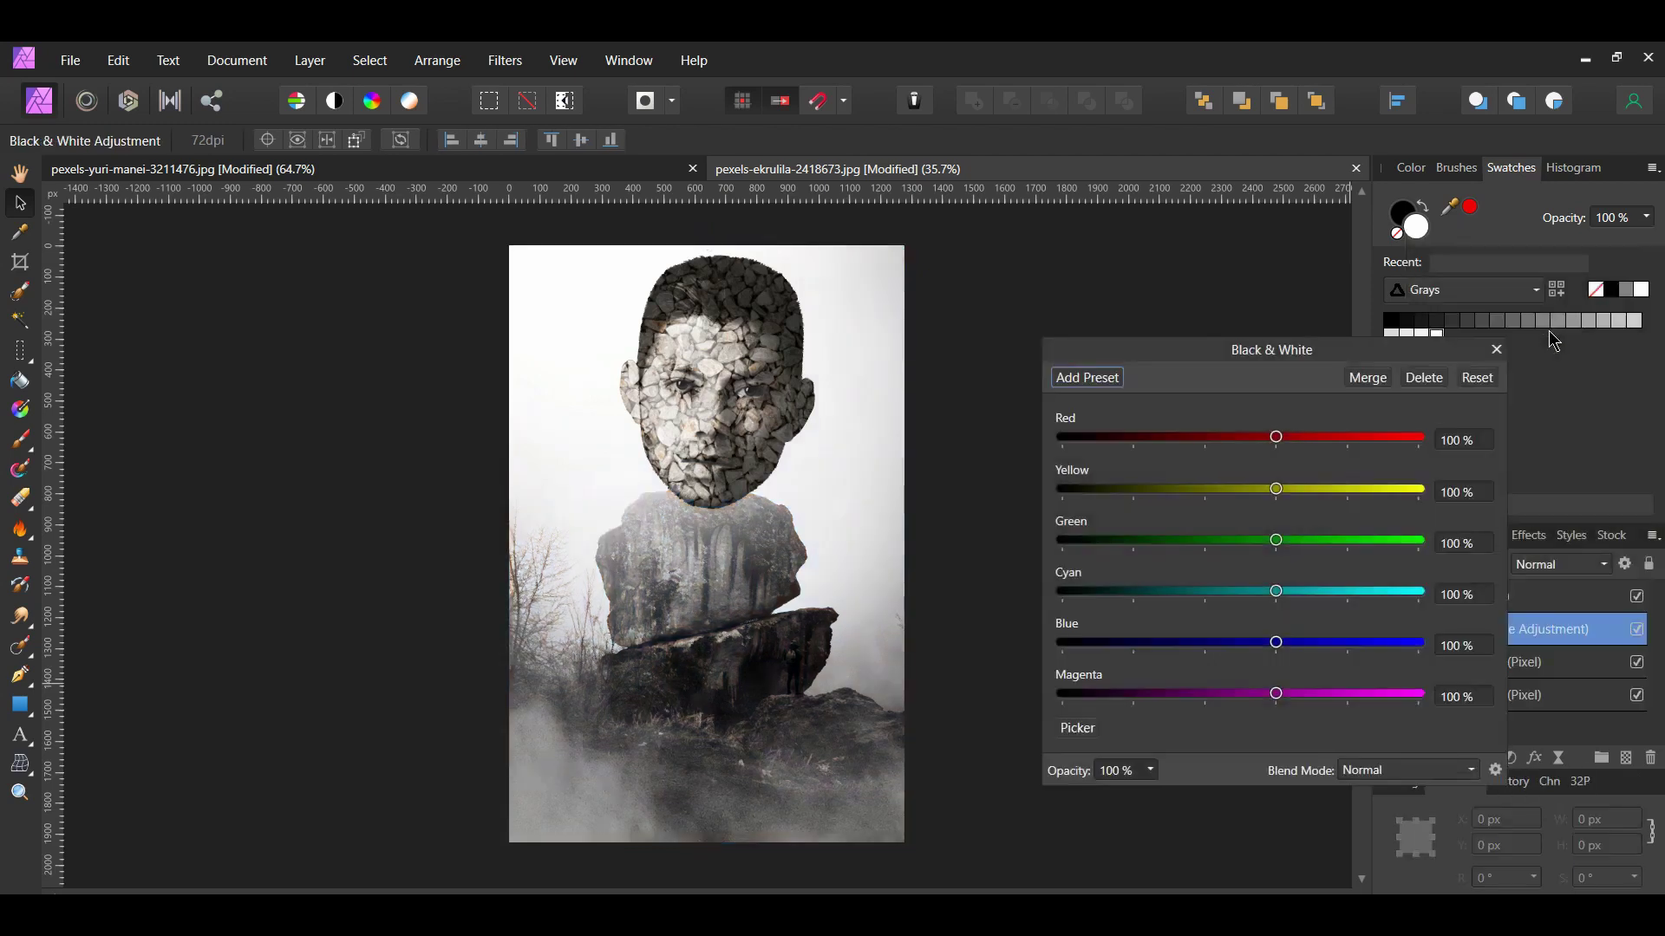
pyautogui.moveTo(1214, 360); pyautogui.dragTo(1133, 306)
pyautogui.click(1385, 388)
pyautogui.write('-2')
pyautogui.press('Return')
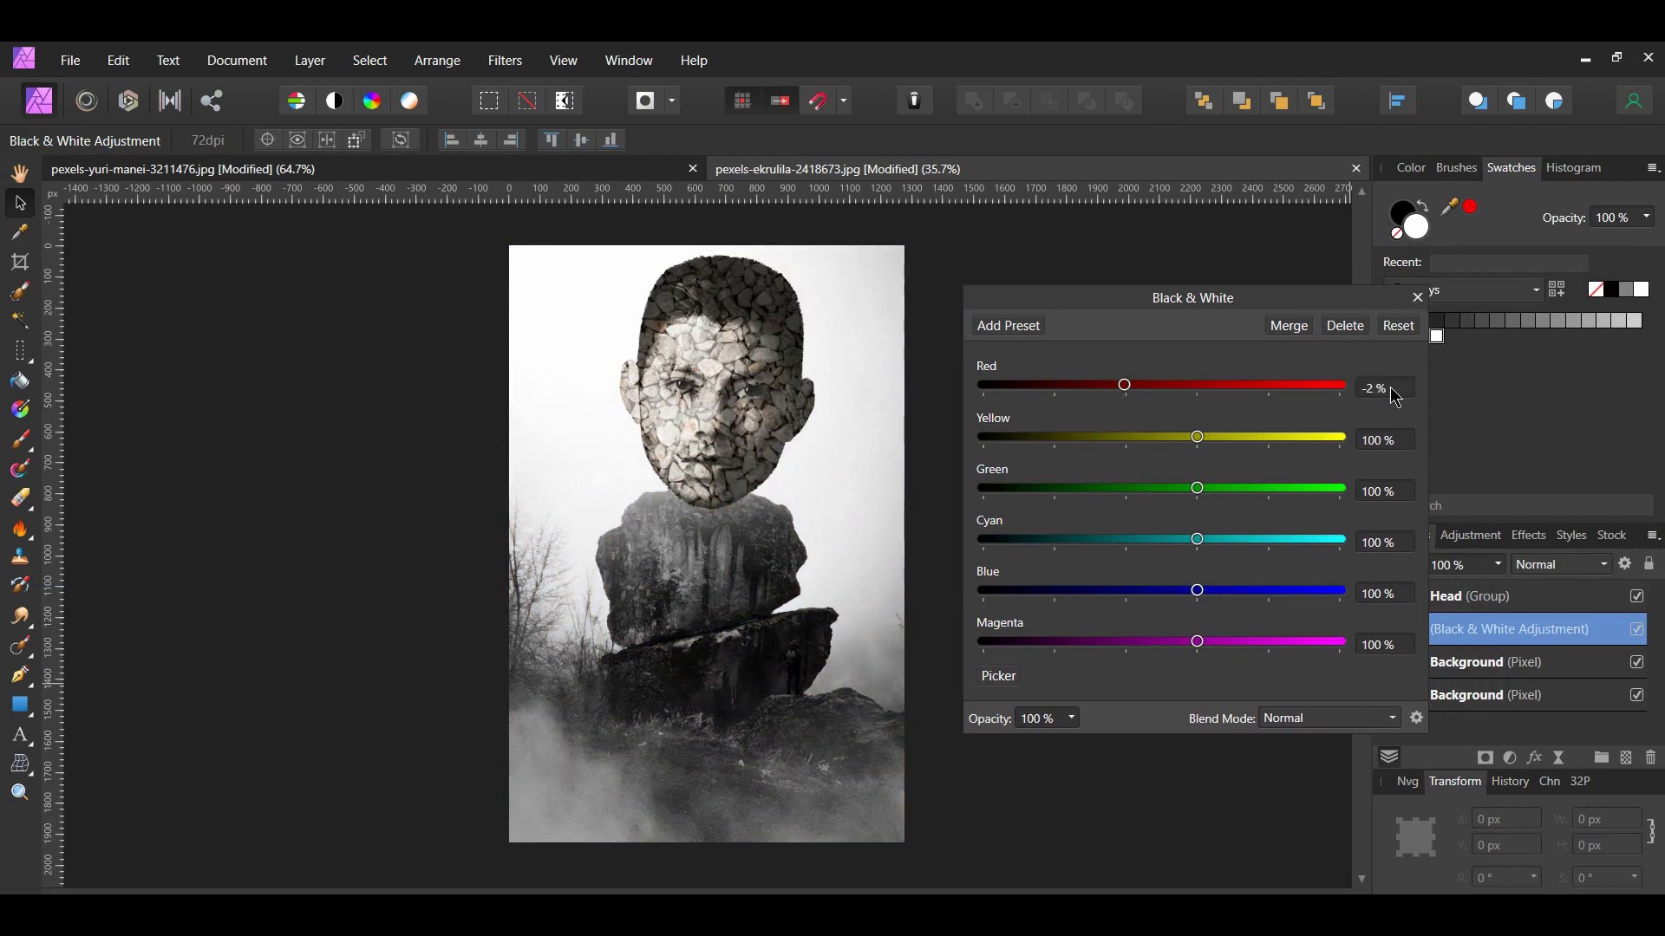
pyautogui.click(1394, 440)
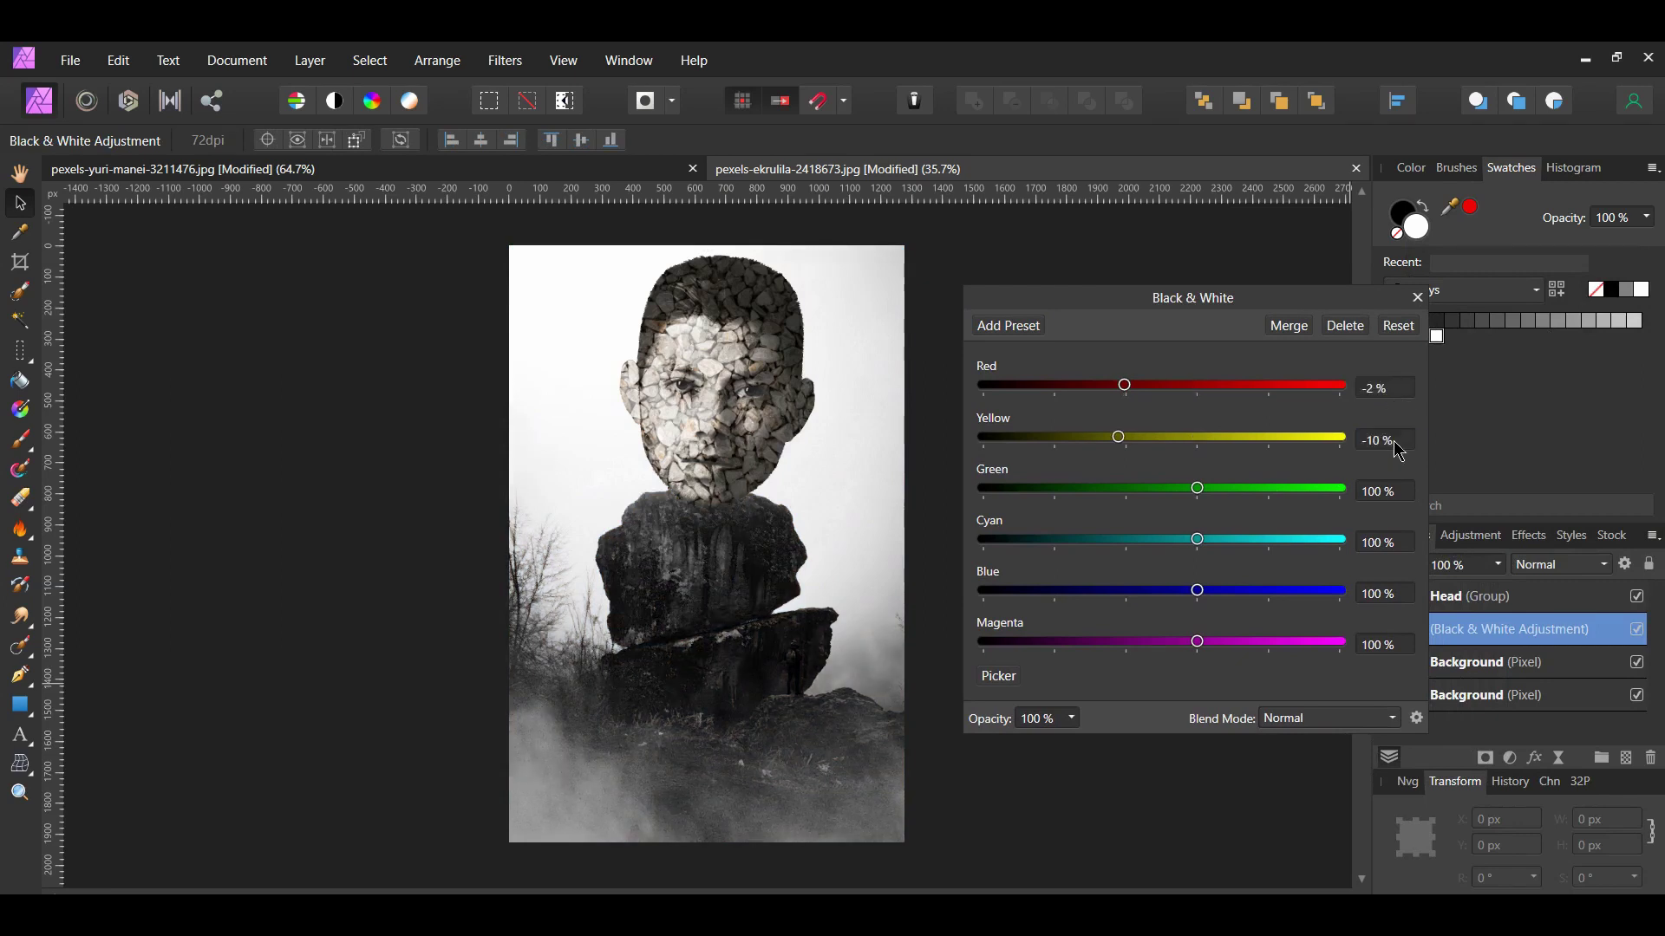
pyautogui.click(1385, 645)
pyautogui.write('13')
pyautogui.press('Return')
# - Blend the Black and White adjustment in Hue mode at 63 % opacity
pyautogui.click(1327, 719)
pyautogui.scroll(-5, 1343, 532)
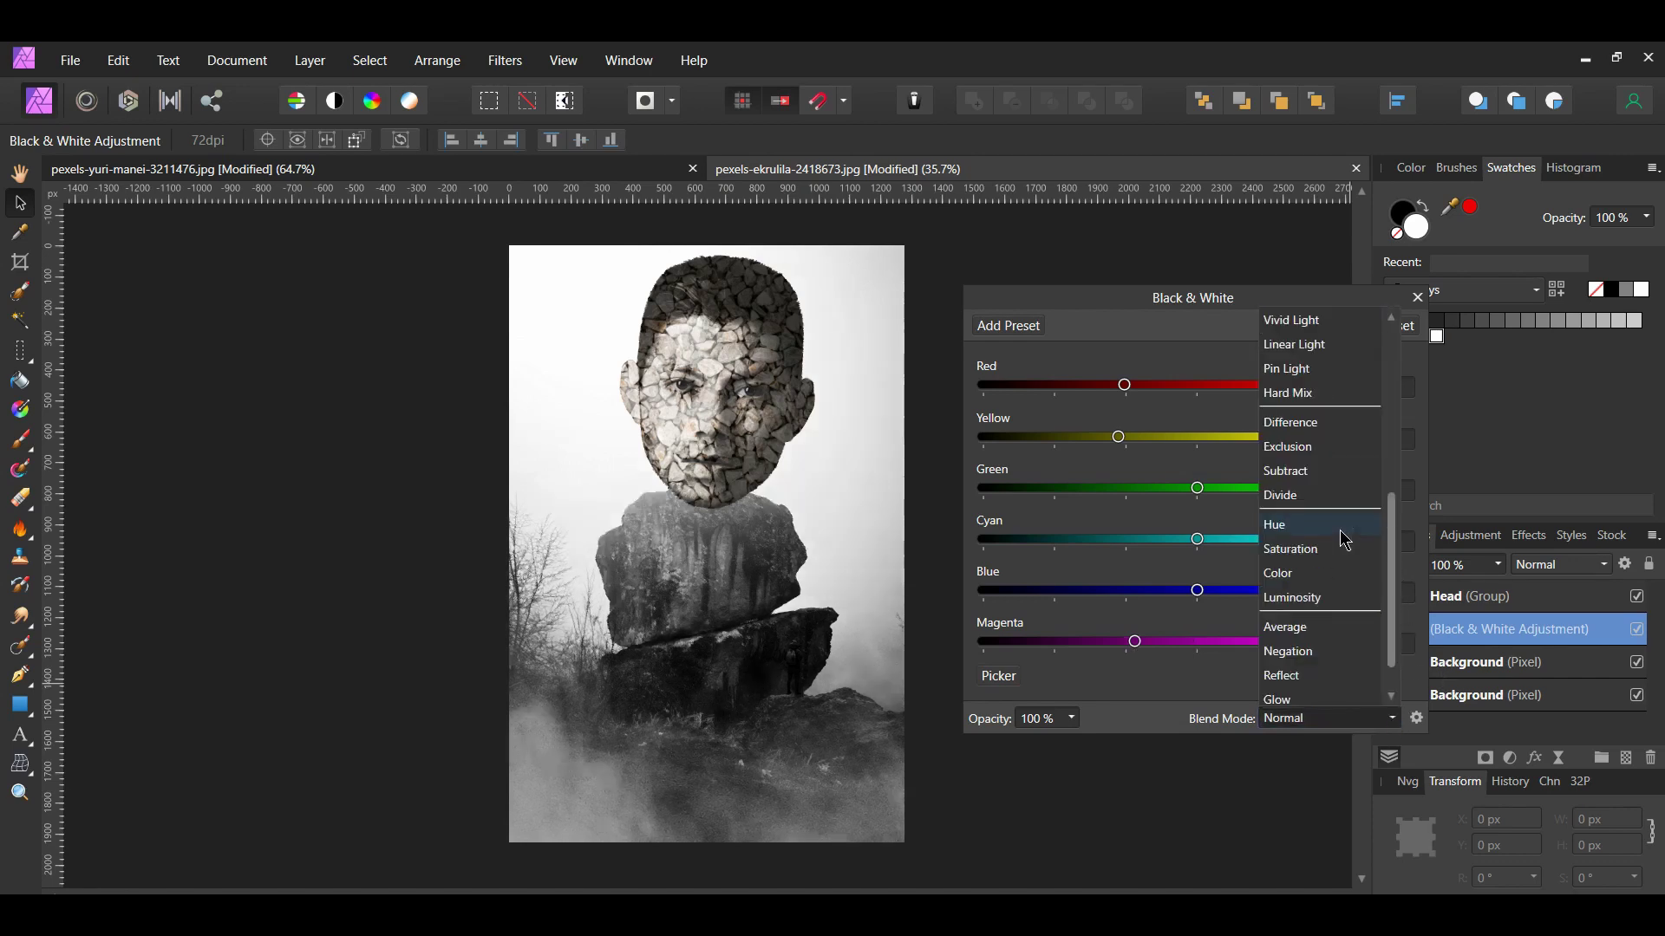
pyautogui.click(1343, 540)
pyautogui.click(1054, 720)
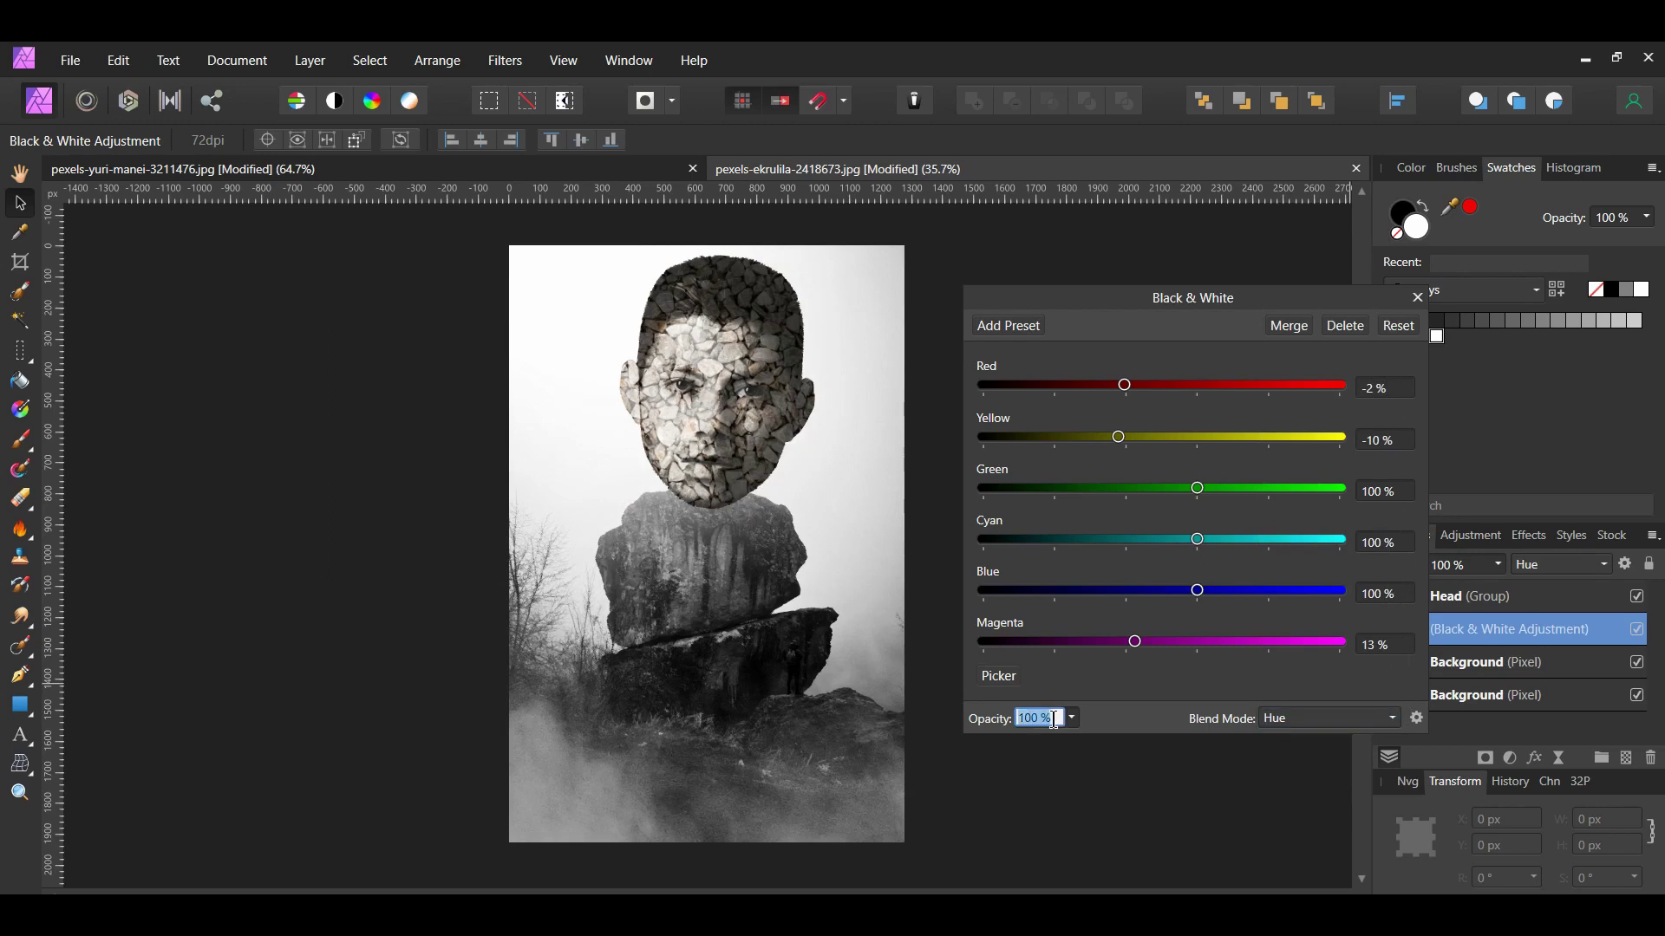
pyautogui.write('63')
pyautogui.press('Return')
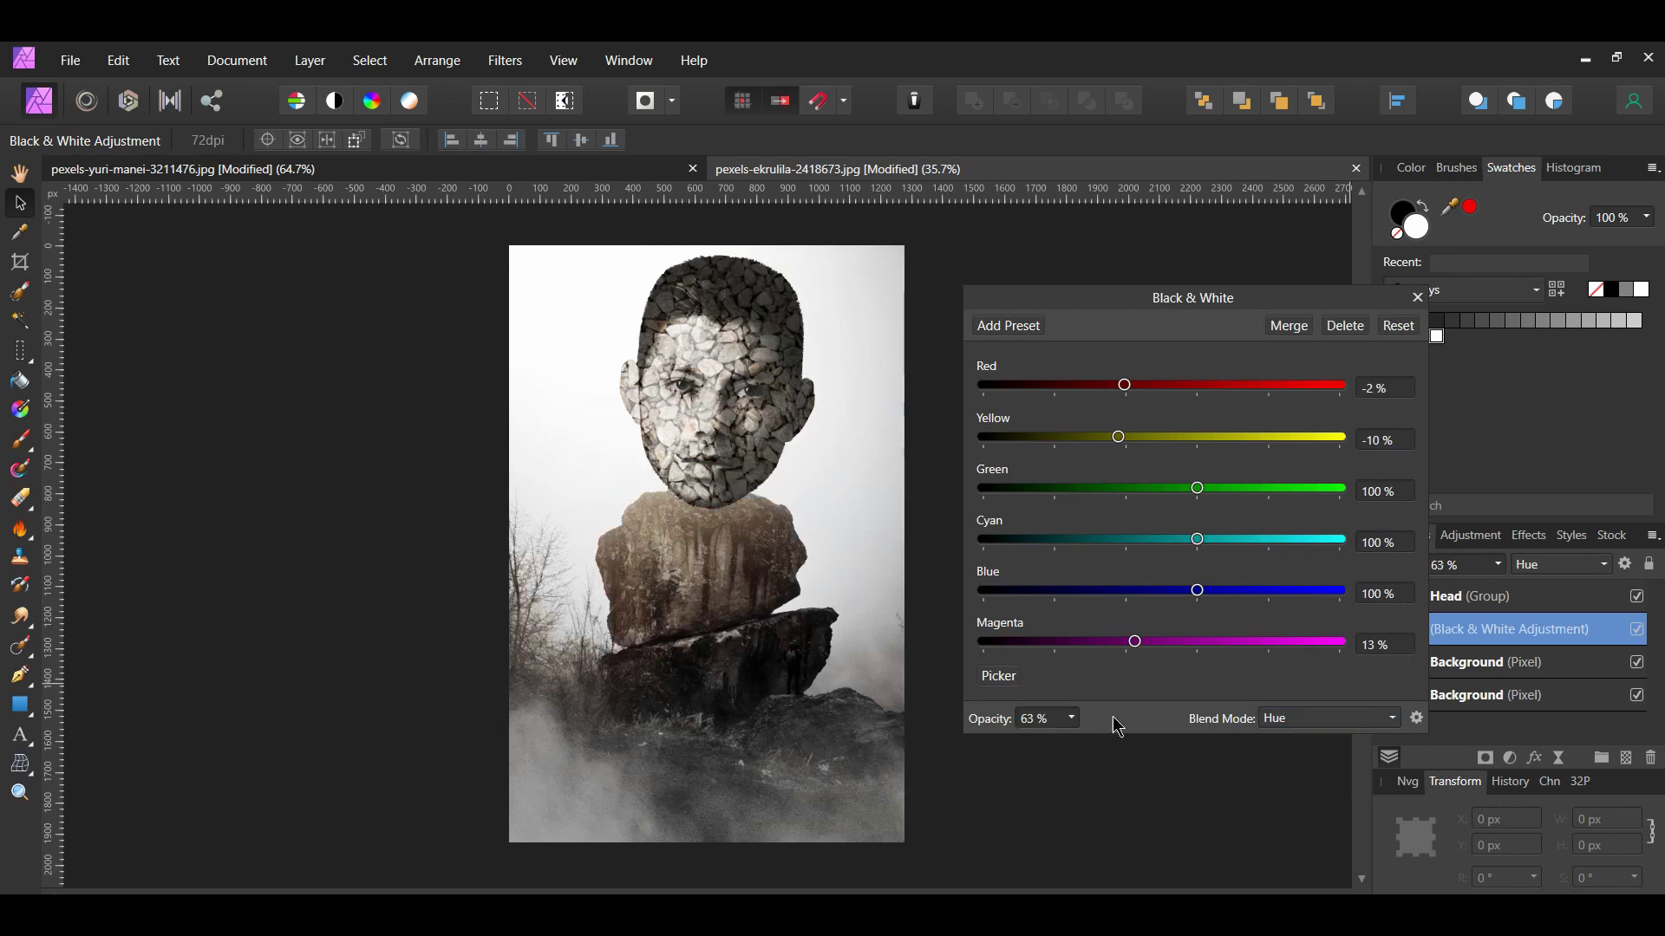
pyautogui.click(1418, 299)
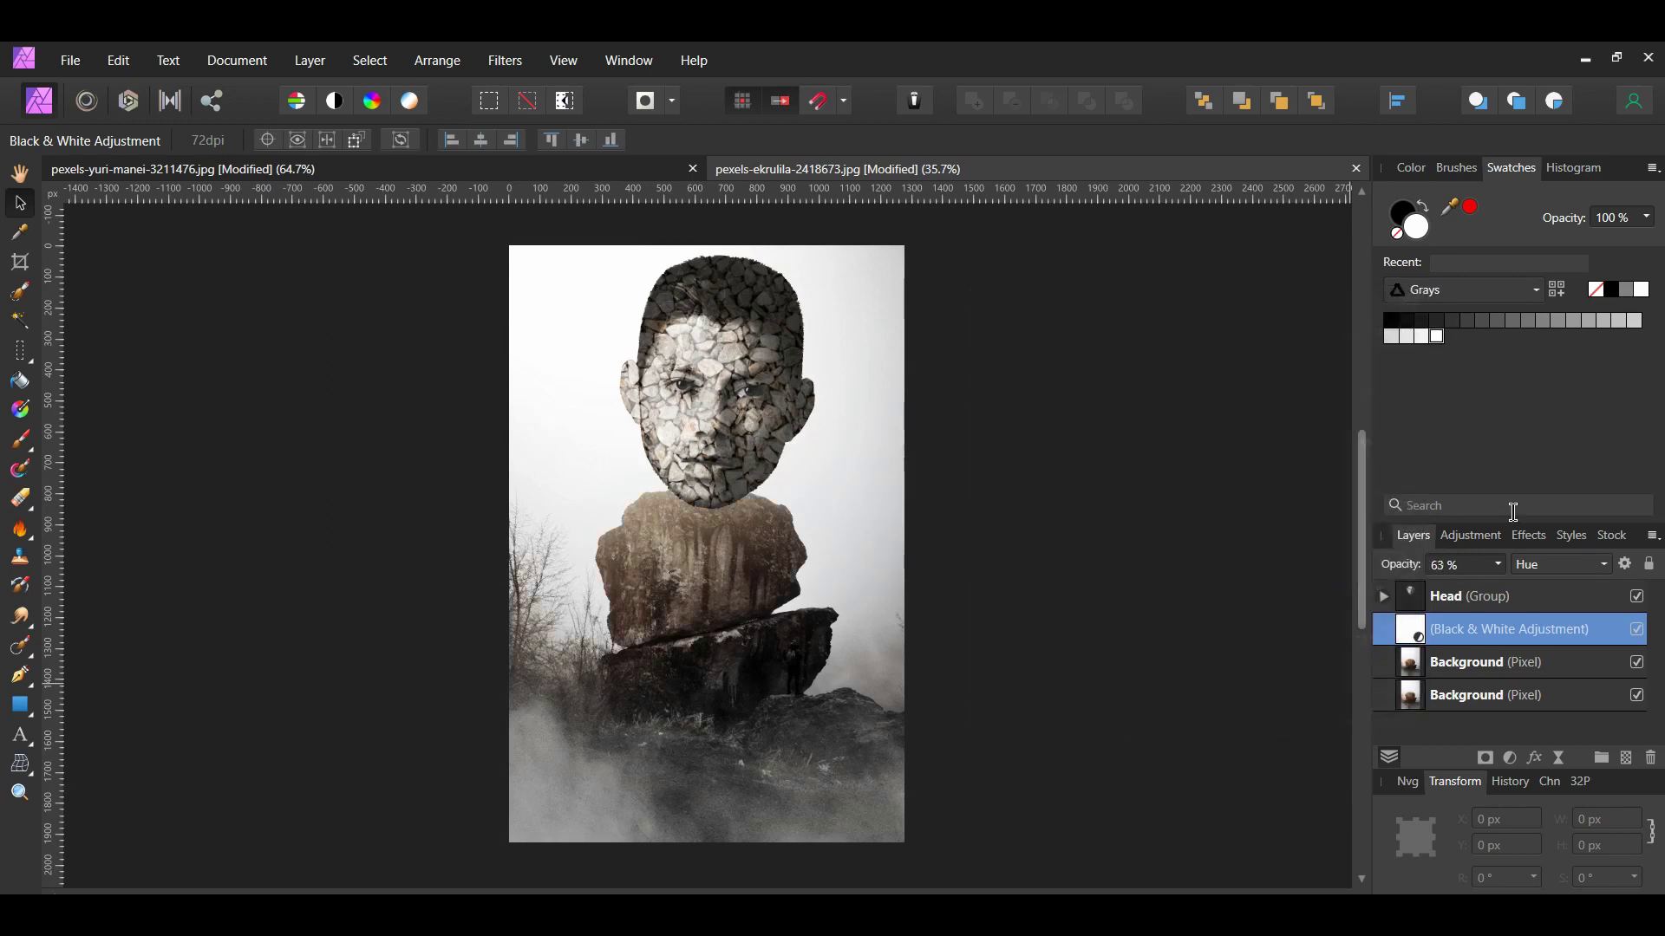
pyautogui.click(1638, 631)
# - Add a top Curves adjustment that lifts the black point, darkens midtones and lowers the white point
pyautogui.click(1125, 701)
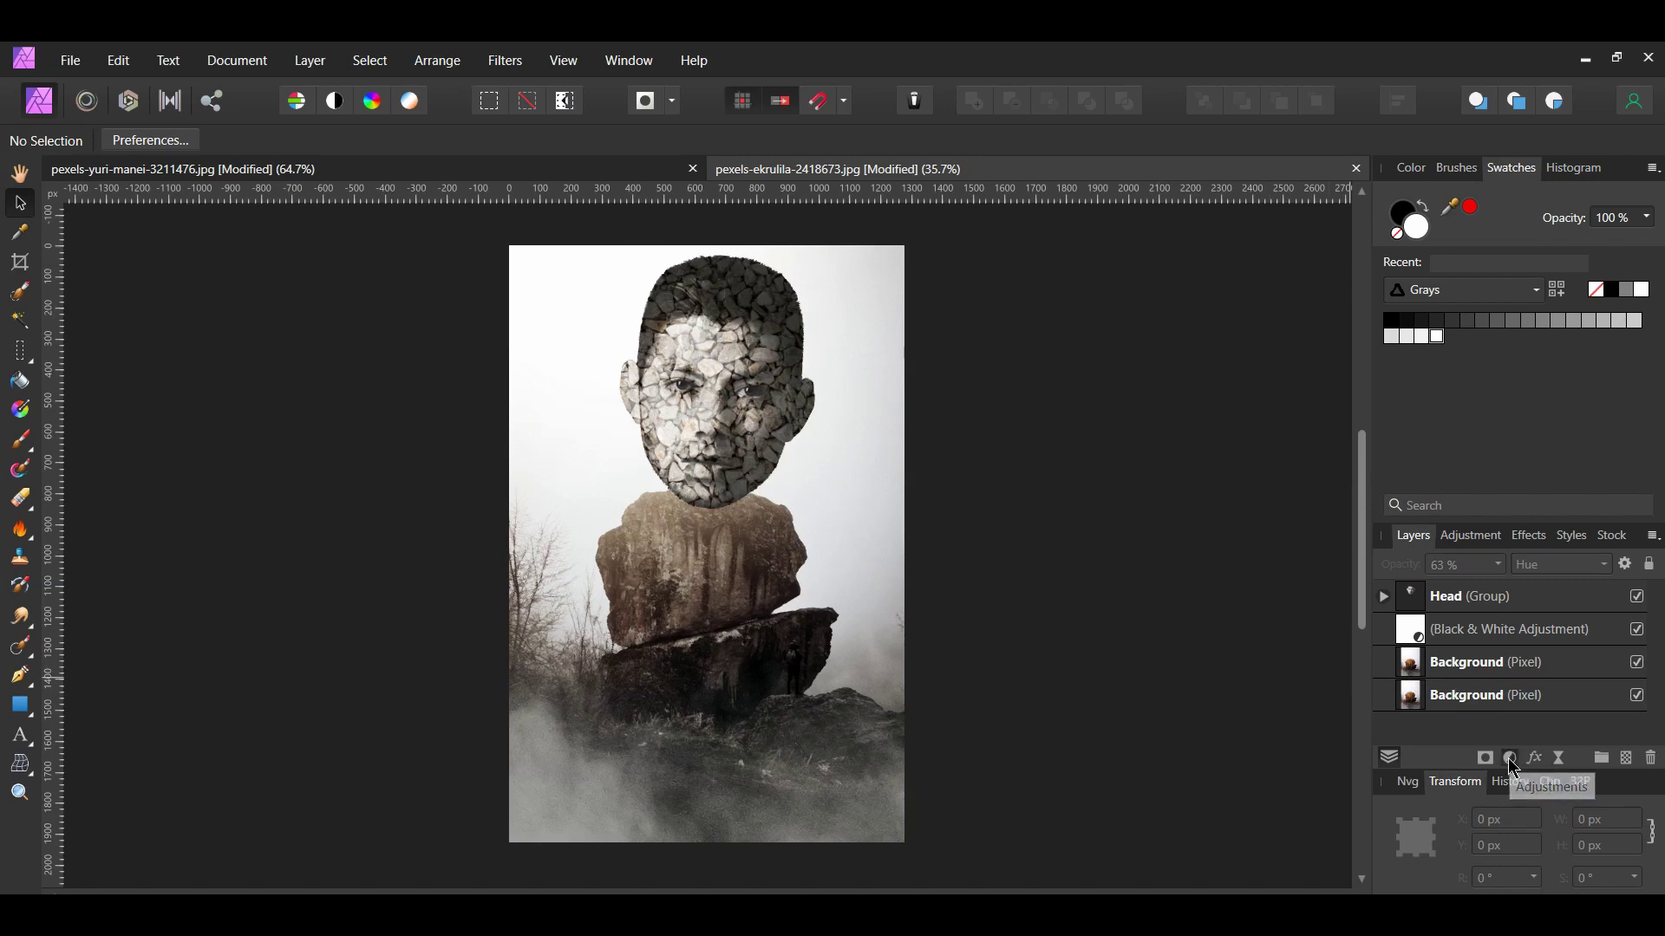
pyautogui.click(1510, 758)
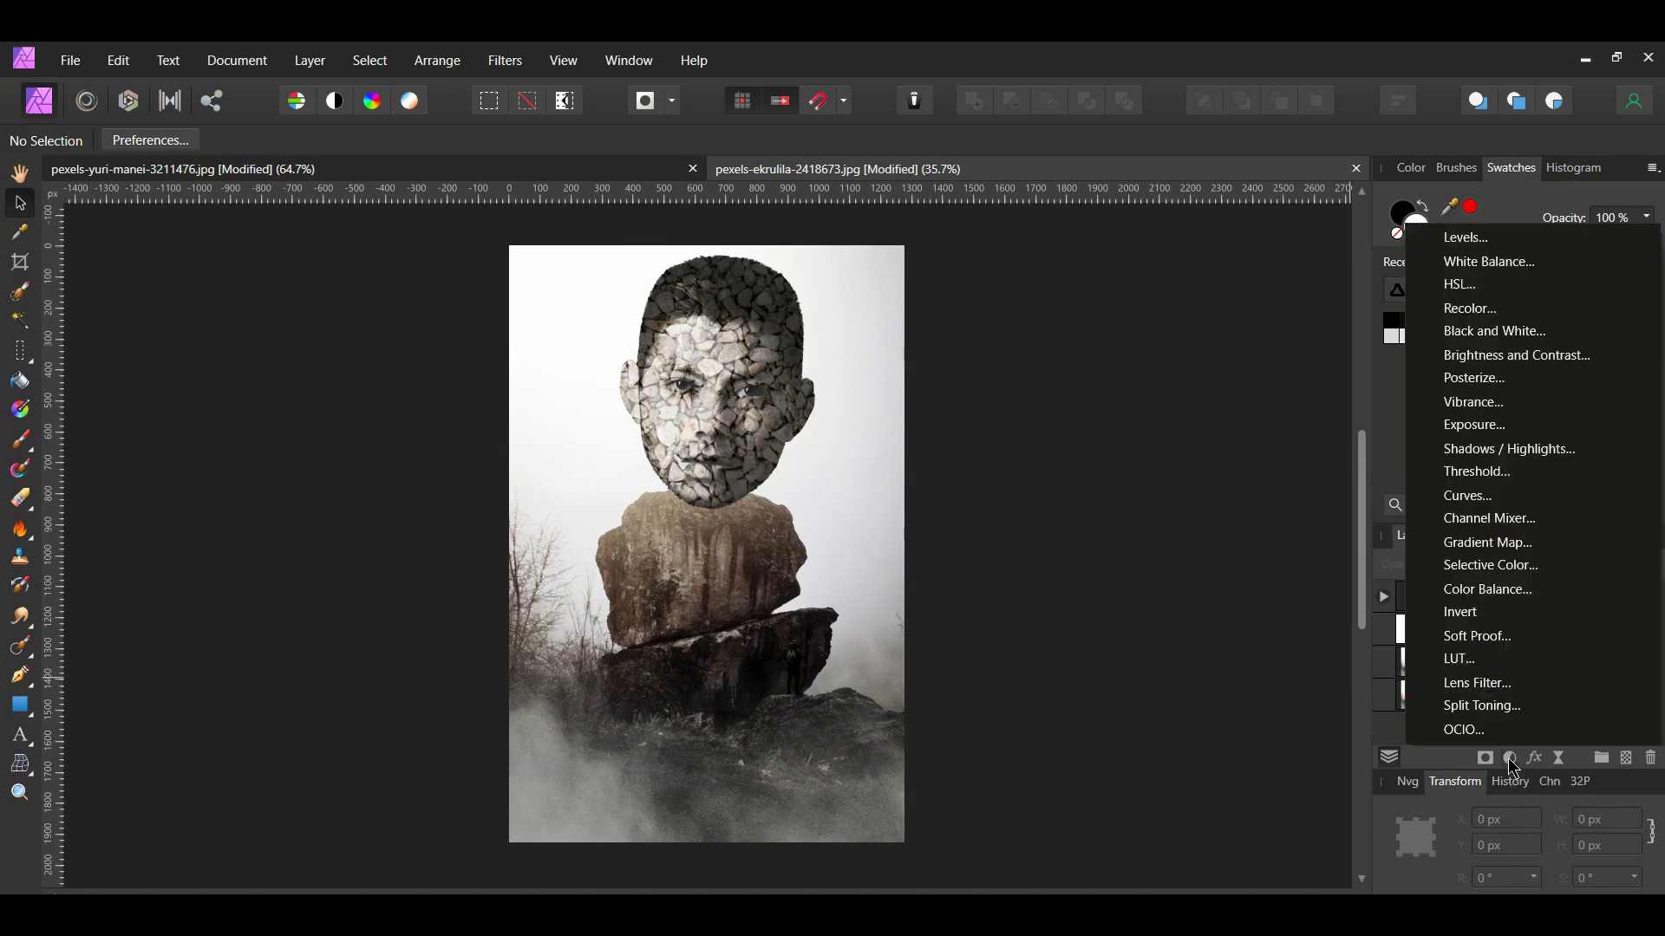
pyautogui.click(1613, 496)
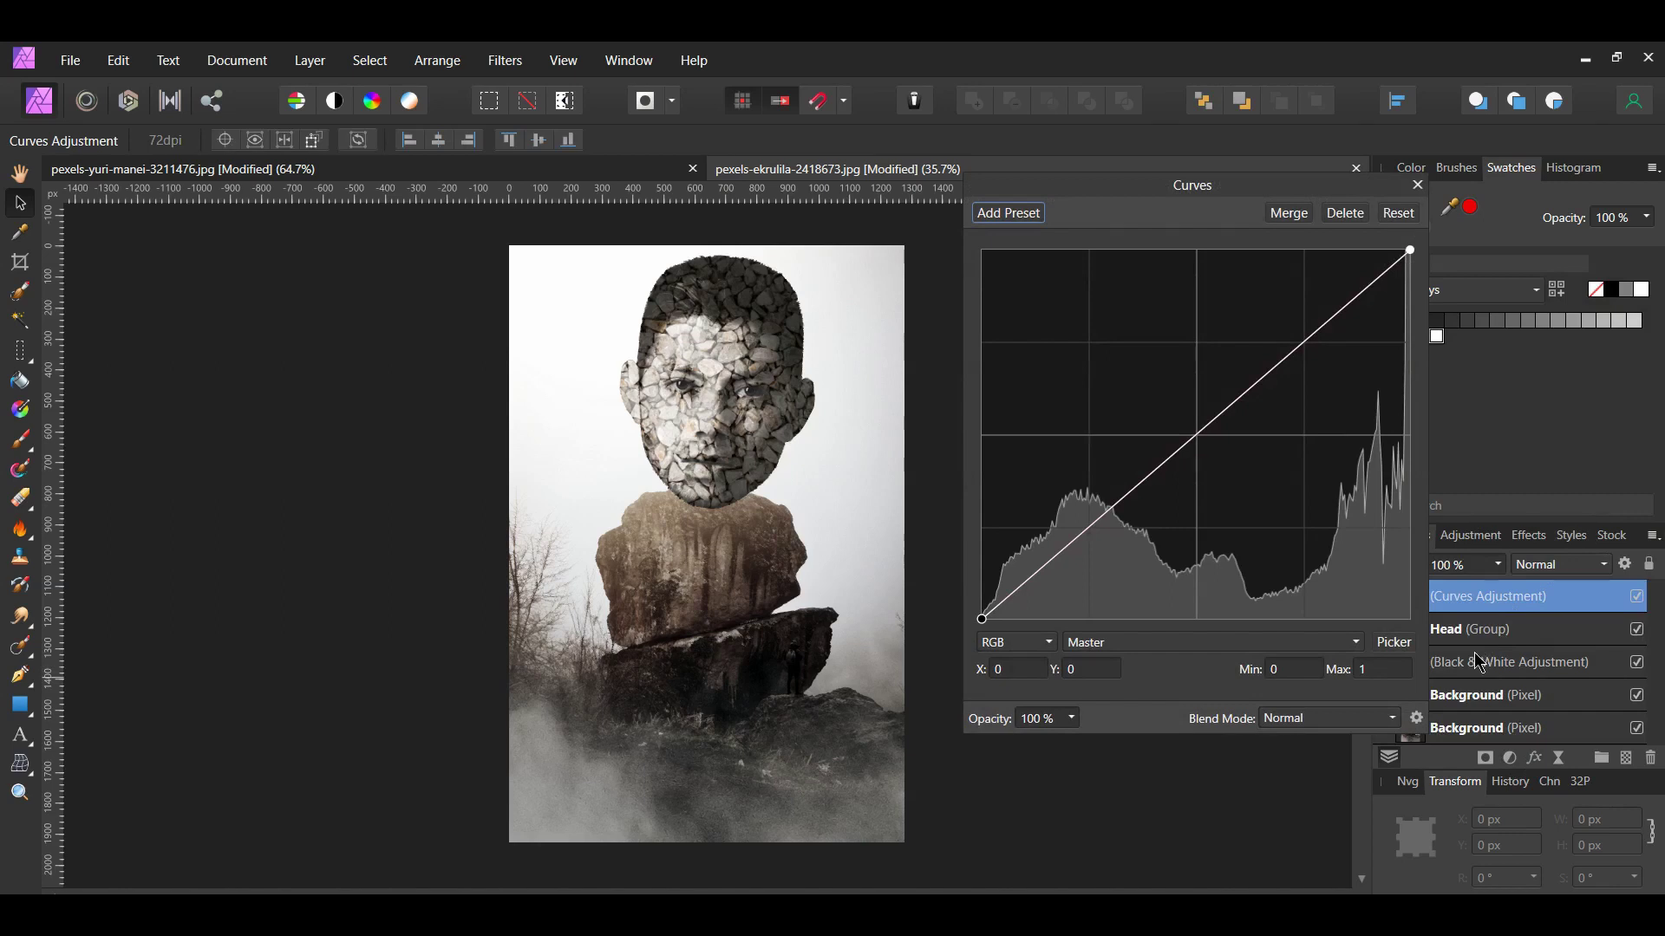
pyautogui.moveTo(946, 614); pyautogui.dragTo(967, 580)
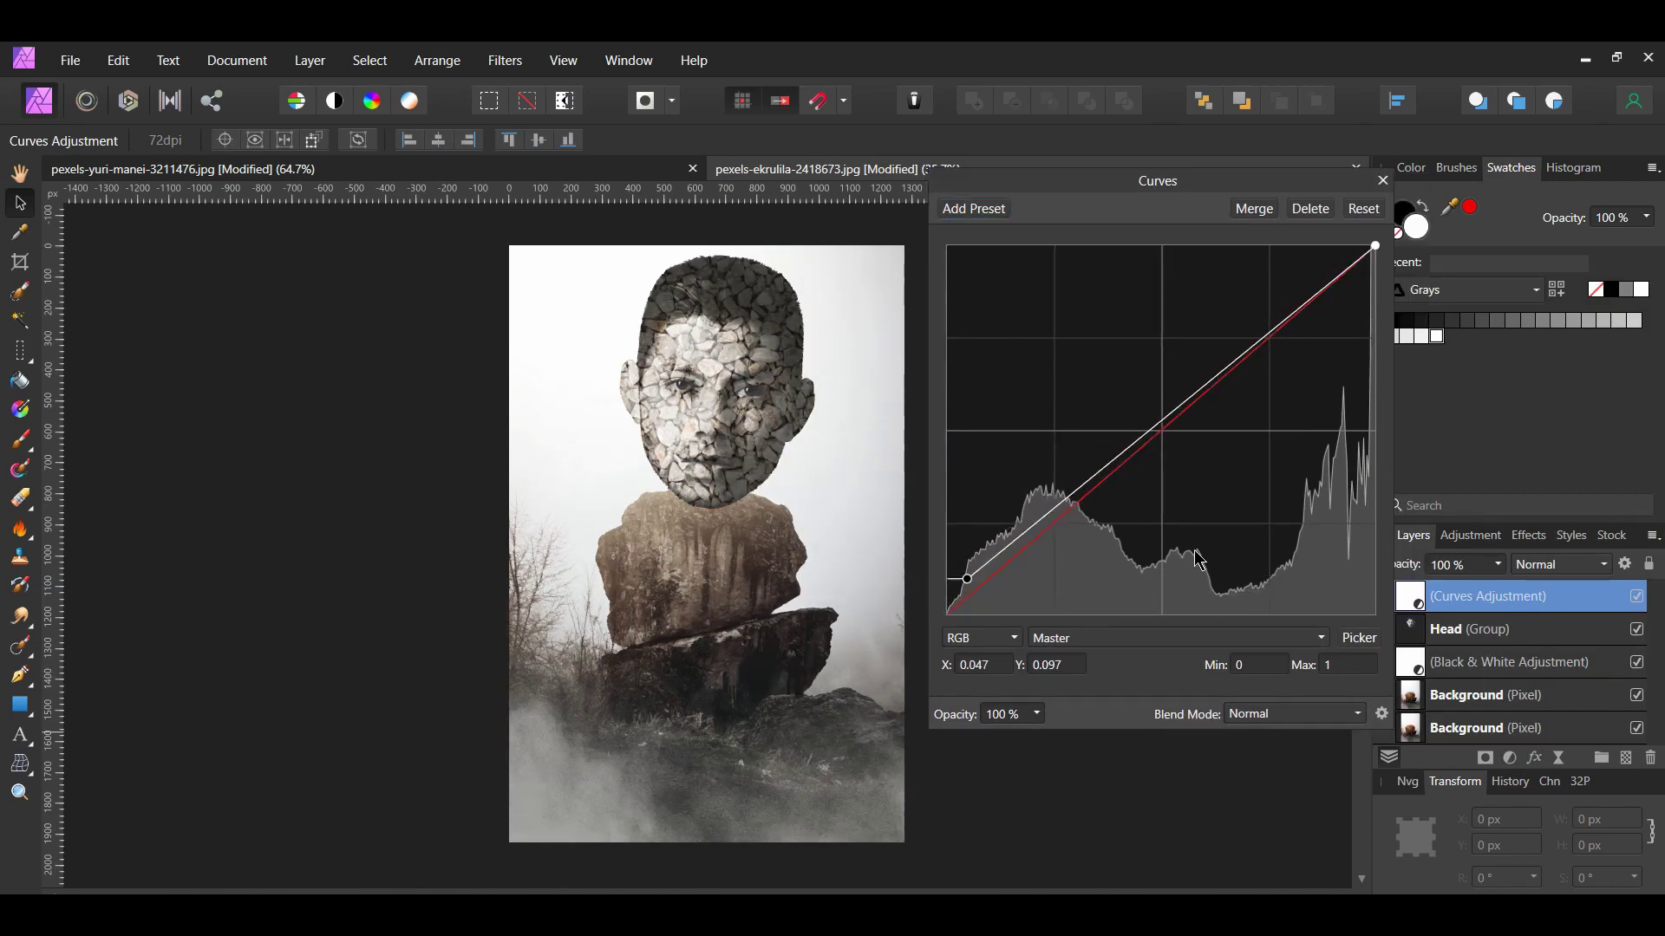
pyautogui.click(1163, 424)
pyautogui.moveTo(1166, 429); pyautogui.dragTo(1174, 461)
pyautogui.moveTo(1375, 246); pyautogui.dragTo(1397, 291)
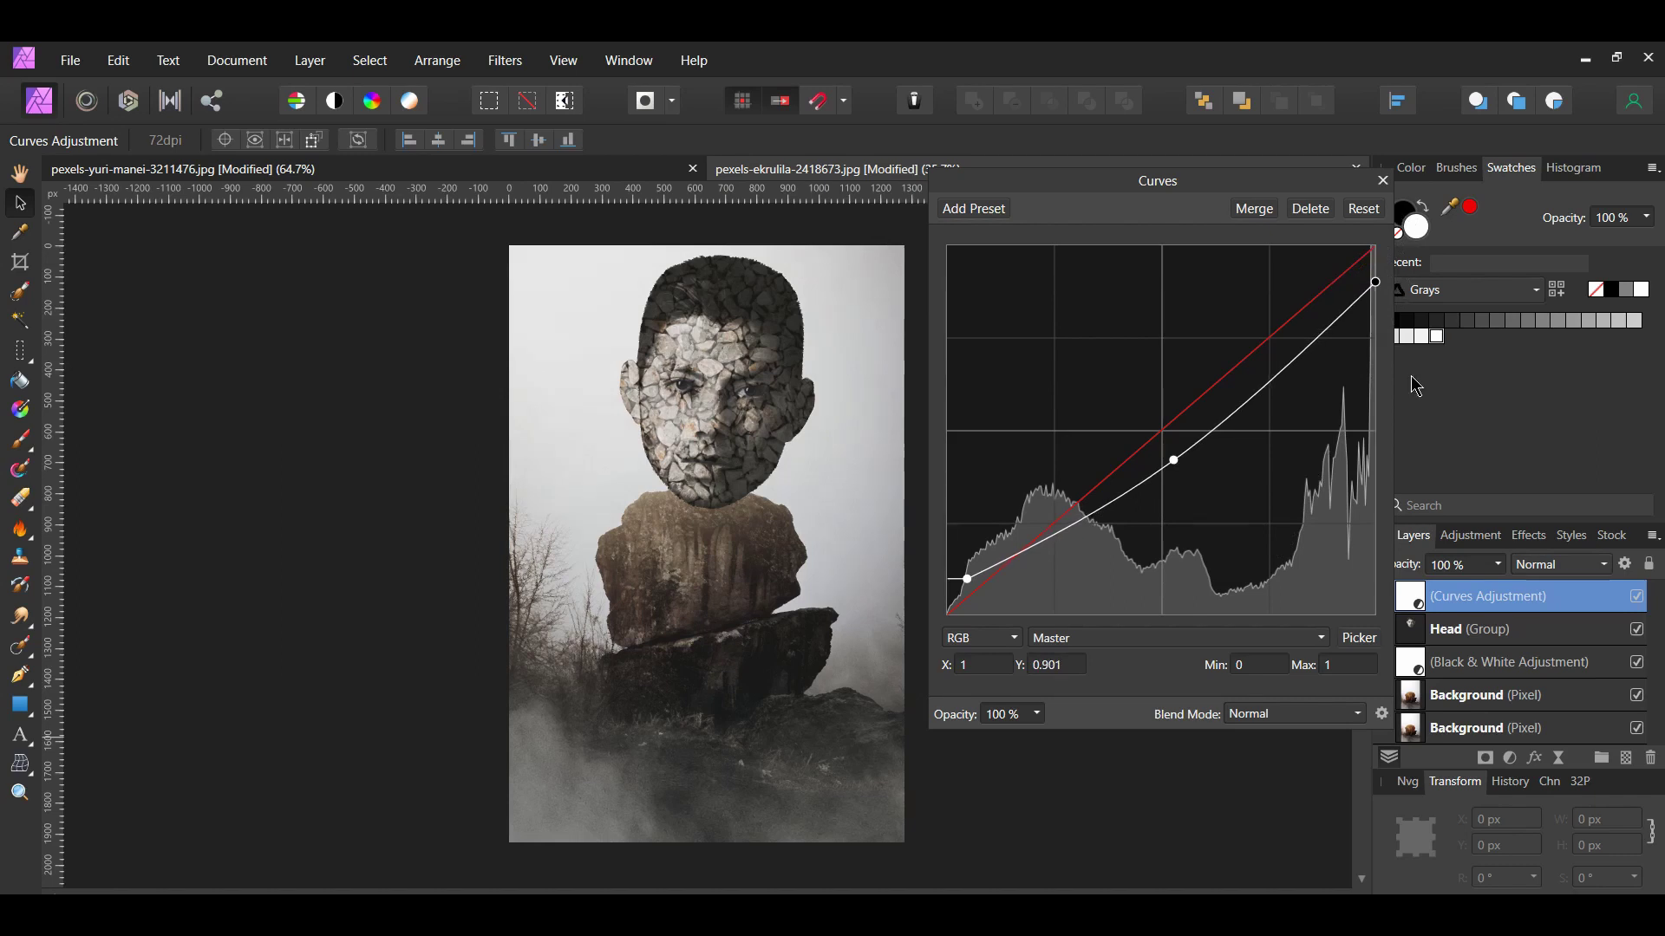
# - Pull the red channel's midpoint down in the Curves to cool the image
pyautogui.click(1321, 640)
pyautogui.click(1317, 698)
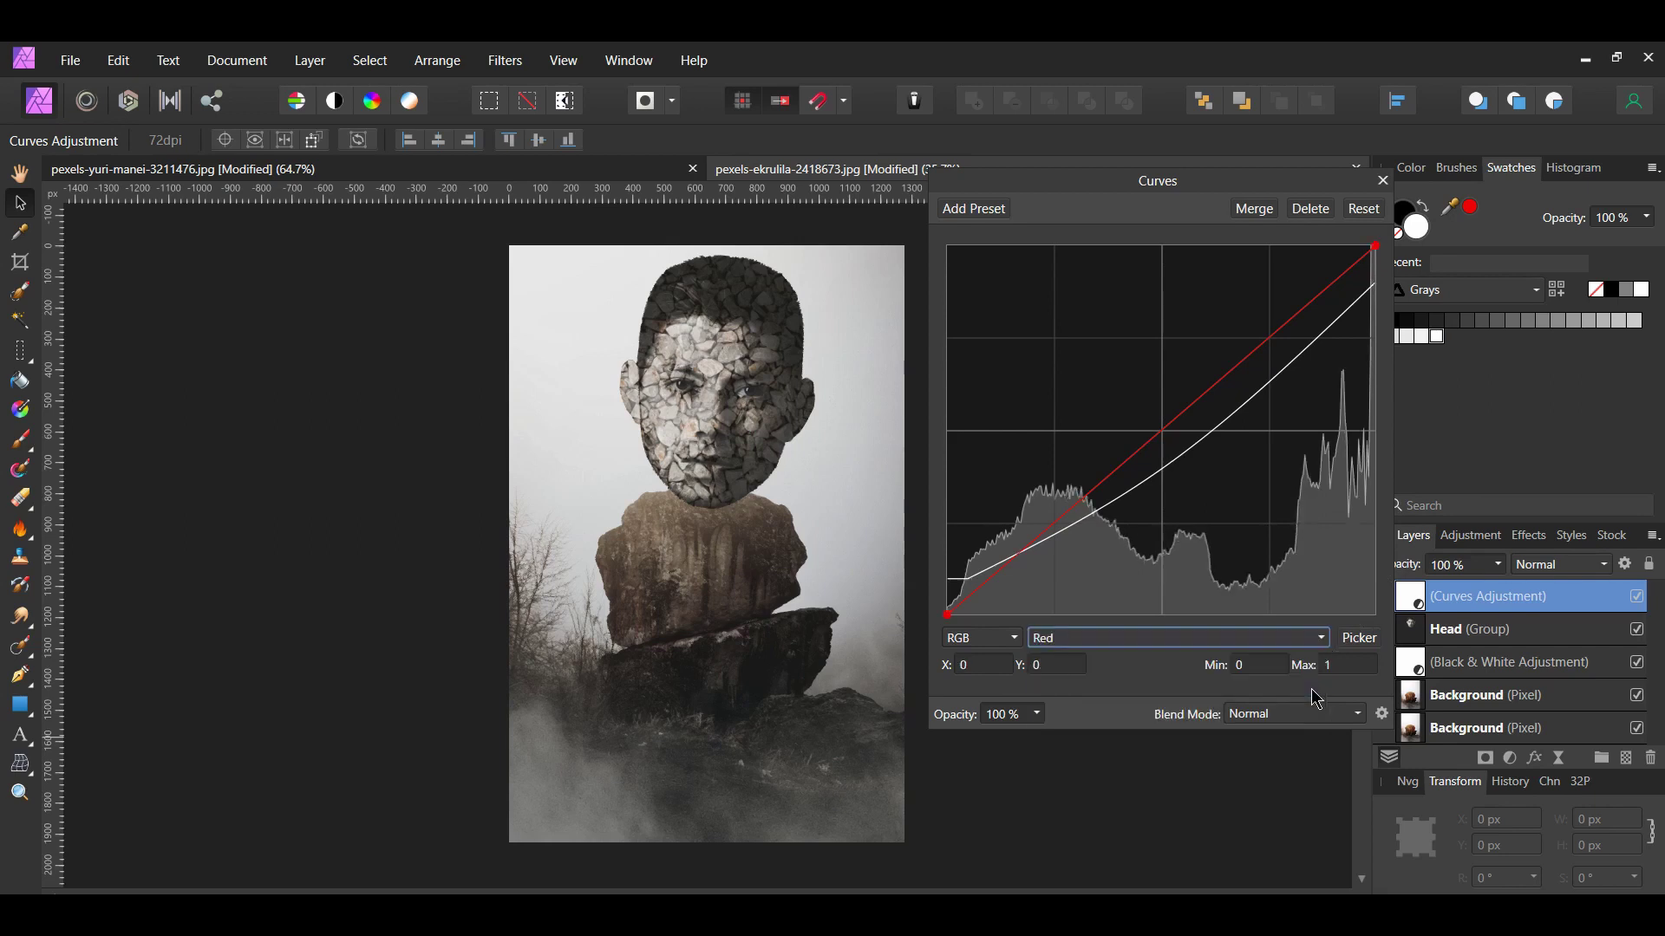
pyautogui.click(1173, 429)
pyautogui.moveTo(1175, 430); pyautogui.dragTo(1183, 433)
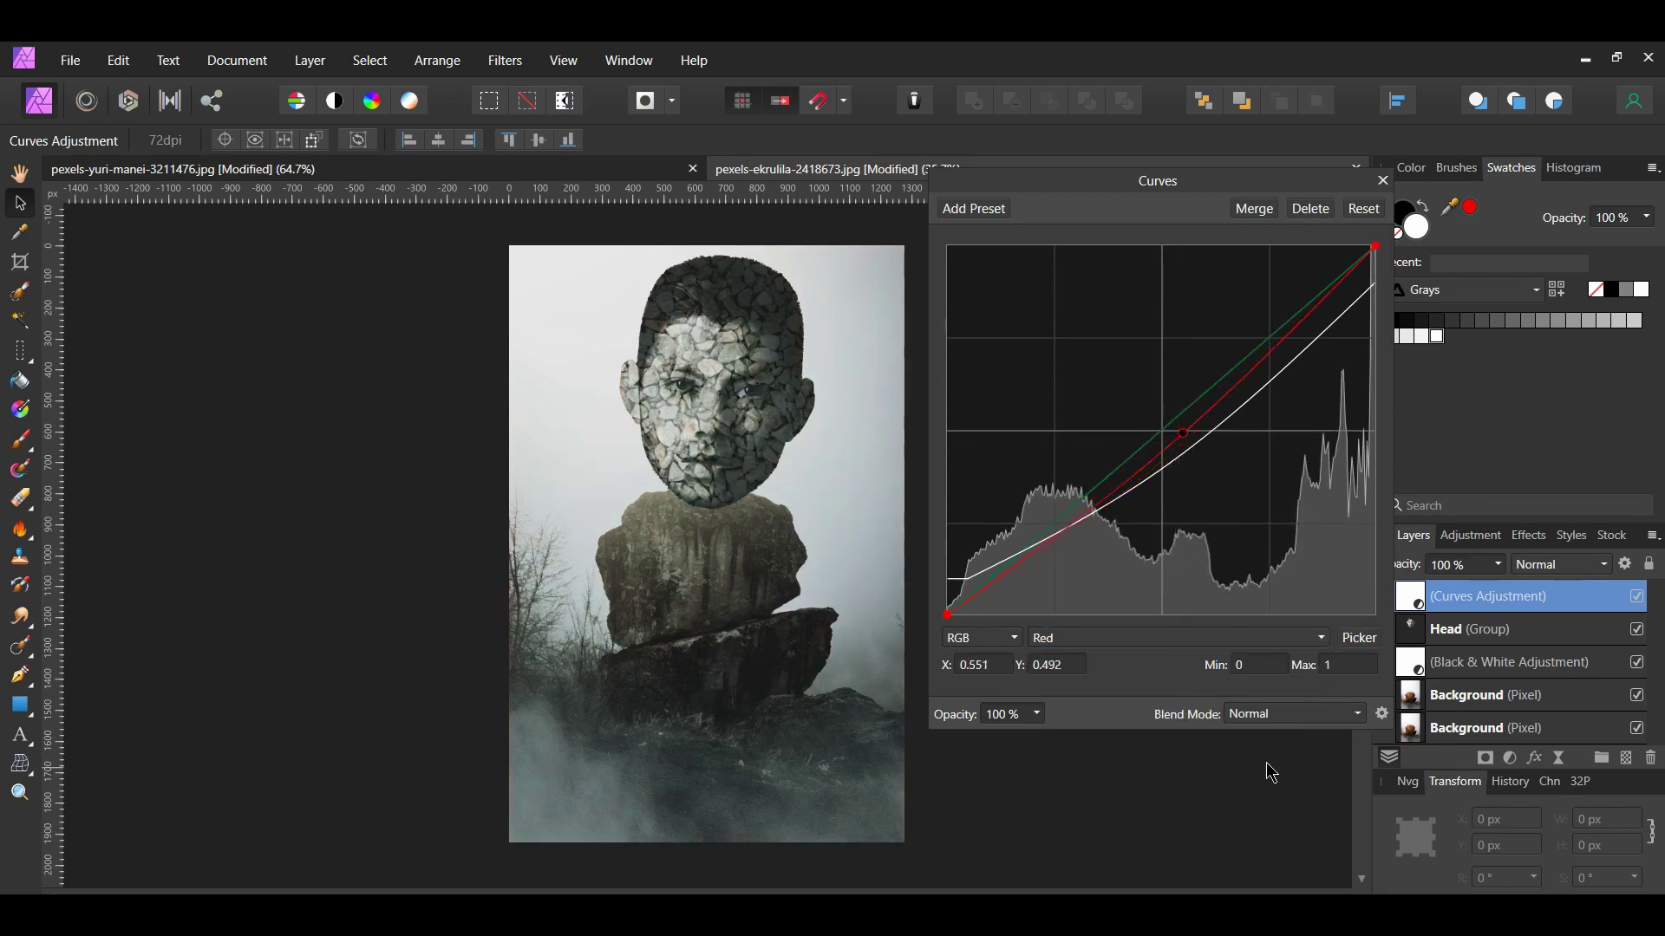
pyautogui.click(1384, 183)
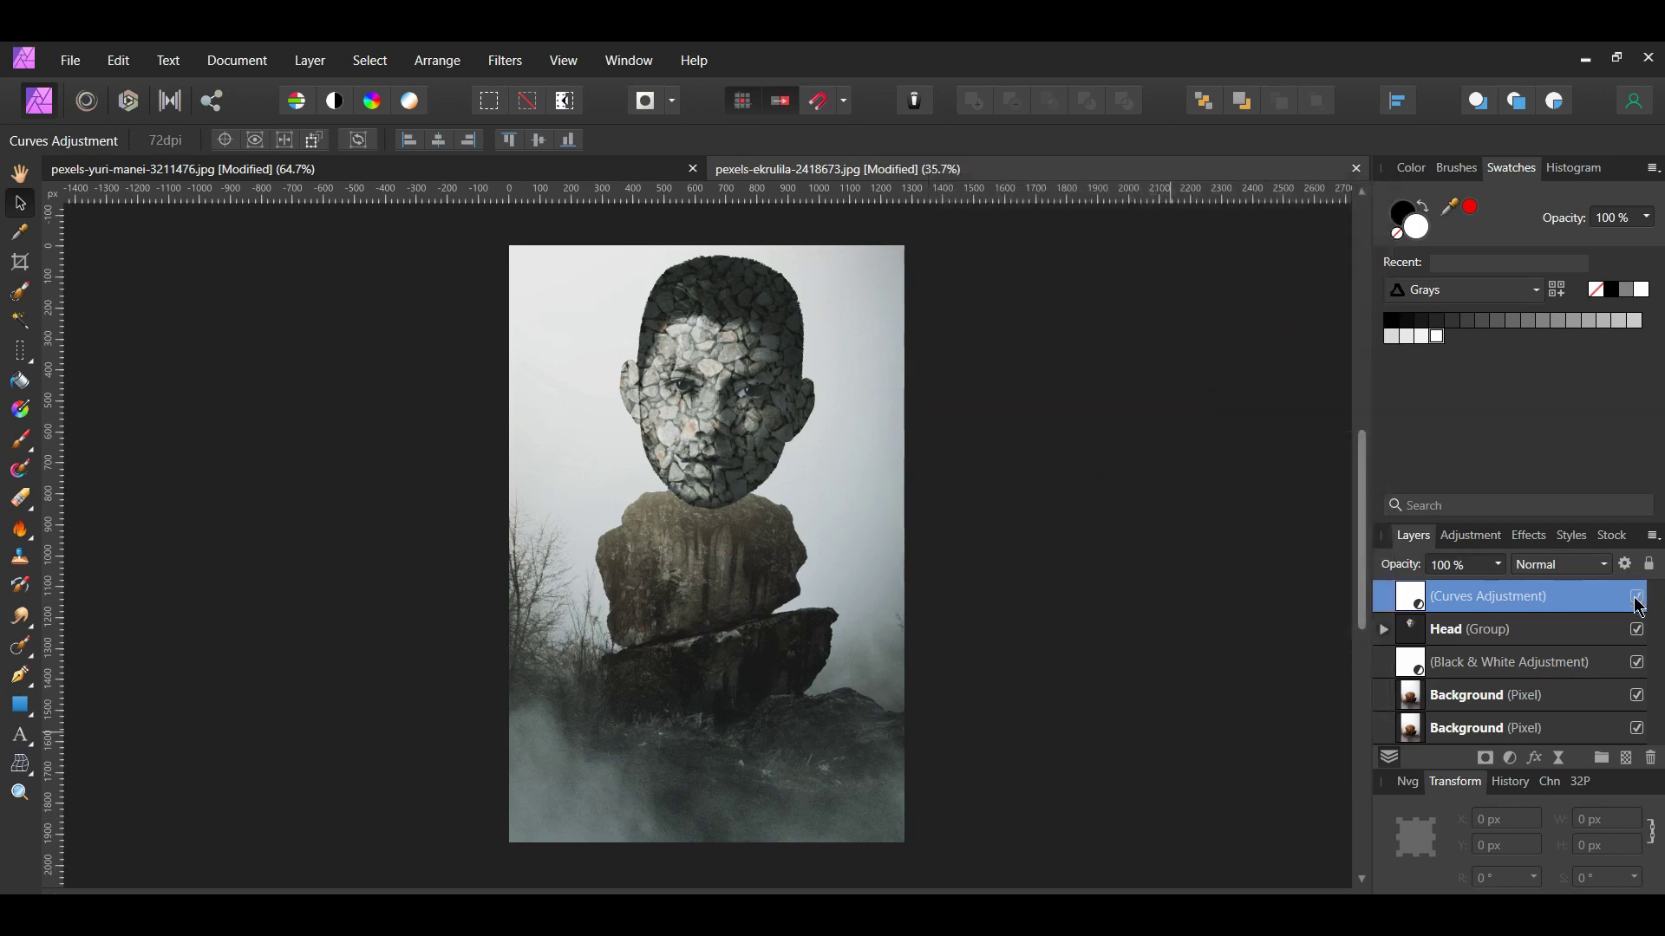
# - Select the rock top just under the chin on the Background layer with the Selection Brush
pyautogui.click(1457, 704)
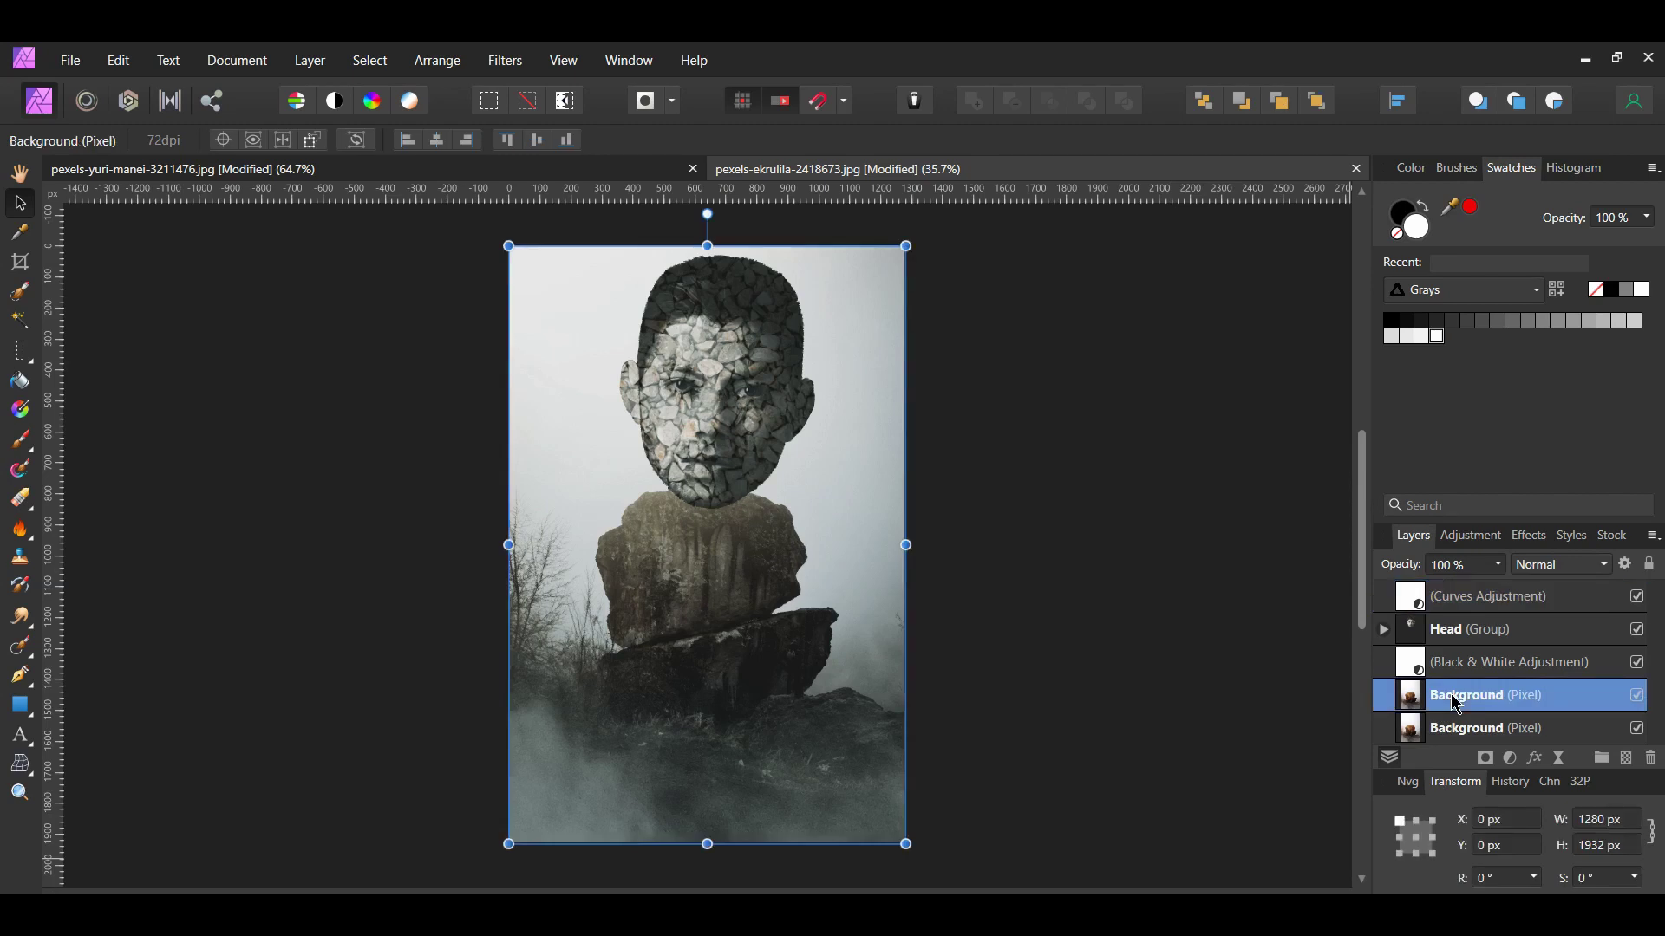
pyautogui.press('w')
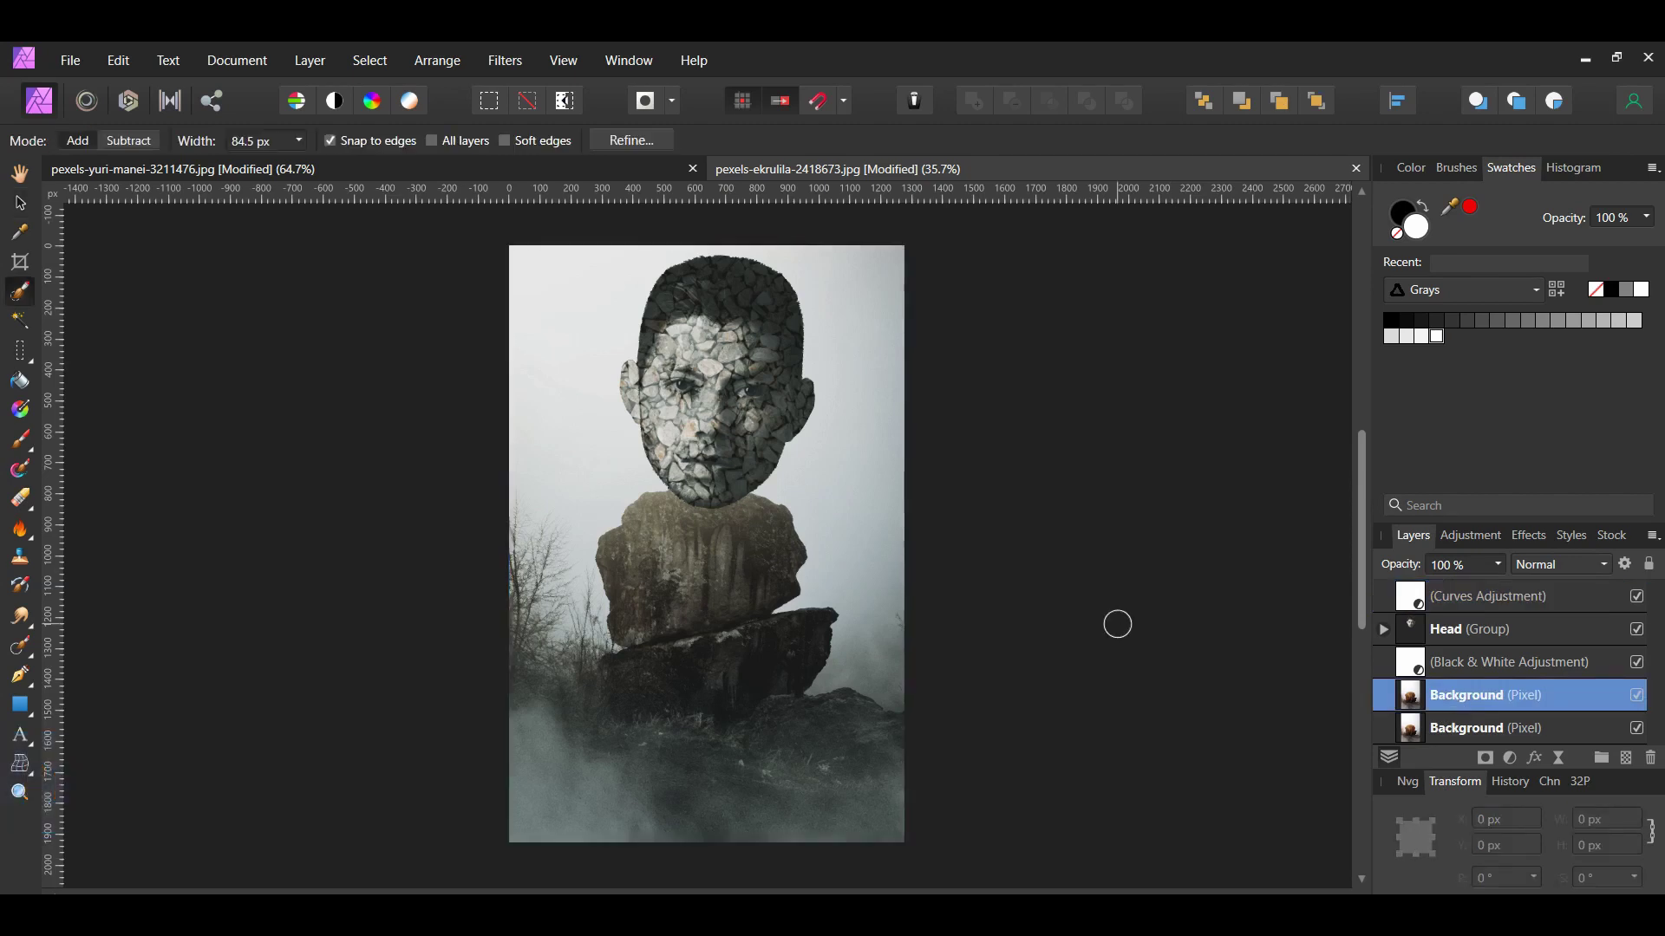
pyautogui.scroll(5, 679, 512)
pyautogui.moveTo(642, 451)
pyautogui.mouseDown()
pyautogui.moveTo(676, 485)
pyautogui.moveTo(633, 511)
pyautogui.moveTo(694, 473)
pyautogui.moveTo(772, 468)
pyautogui.mouseUp()
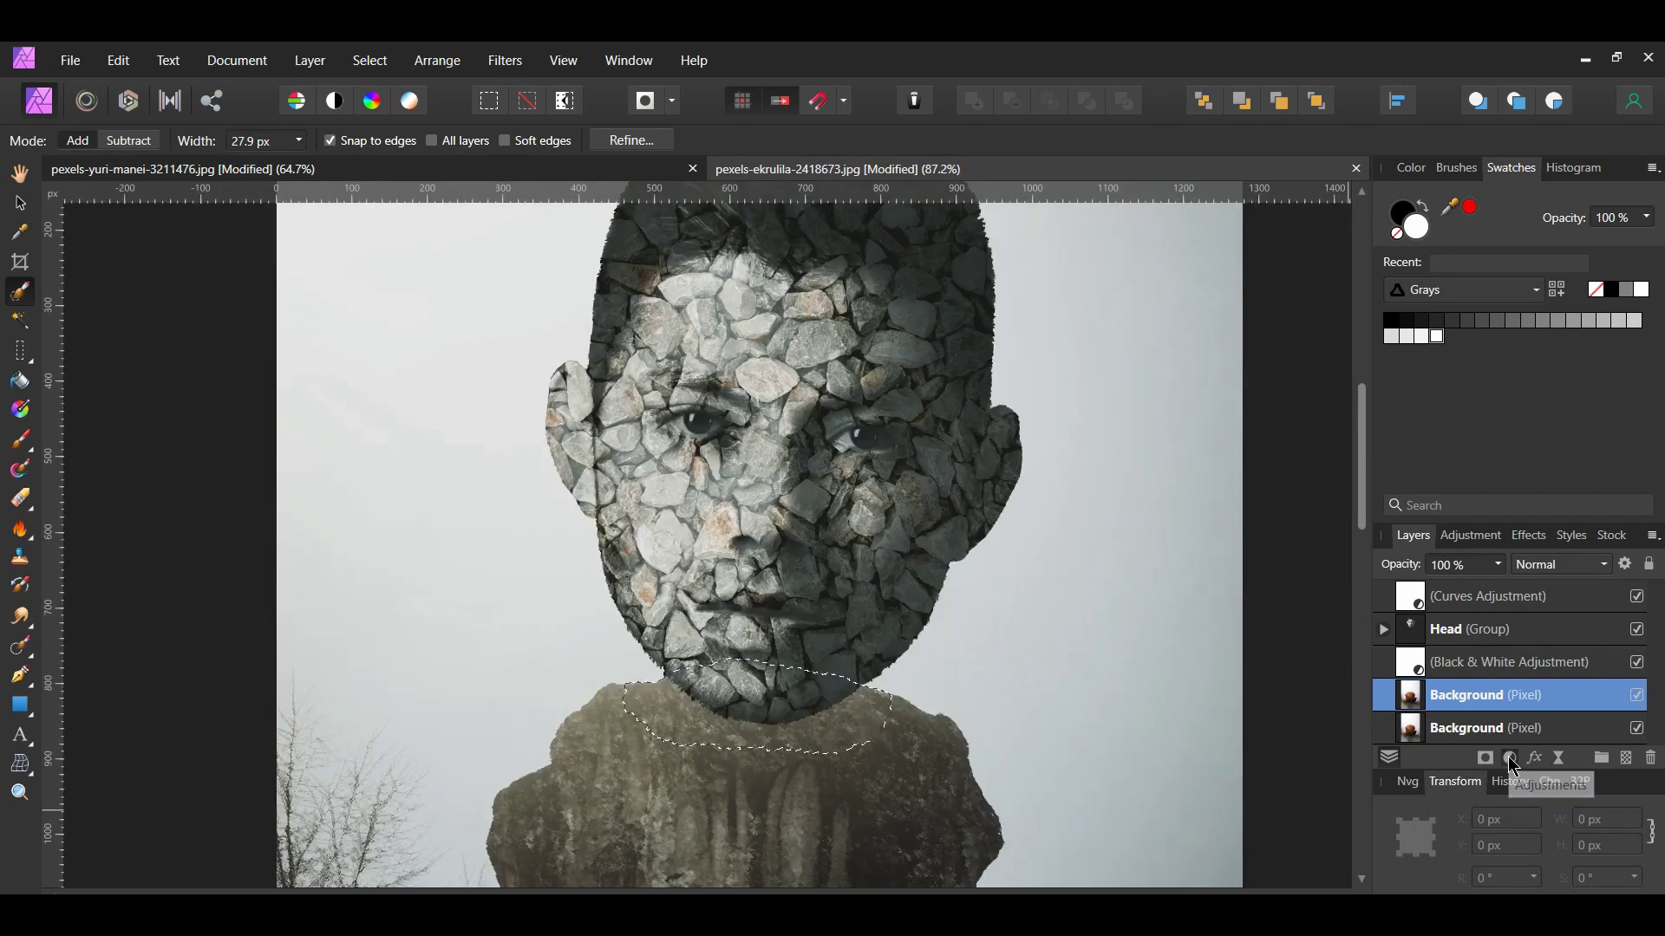
# - Add a Brightness/Contrast adjustment with Brightness -44 % and Contrast -36 %
pyautogui.click(1511, 758)
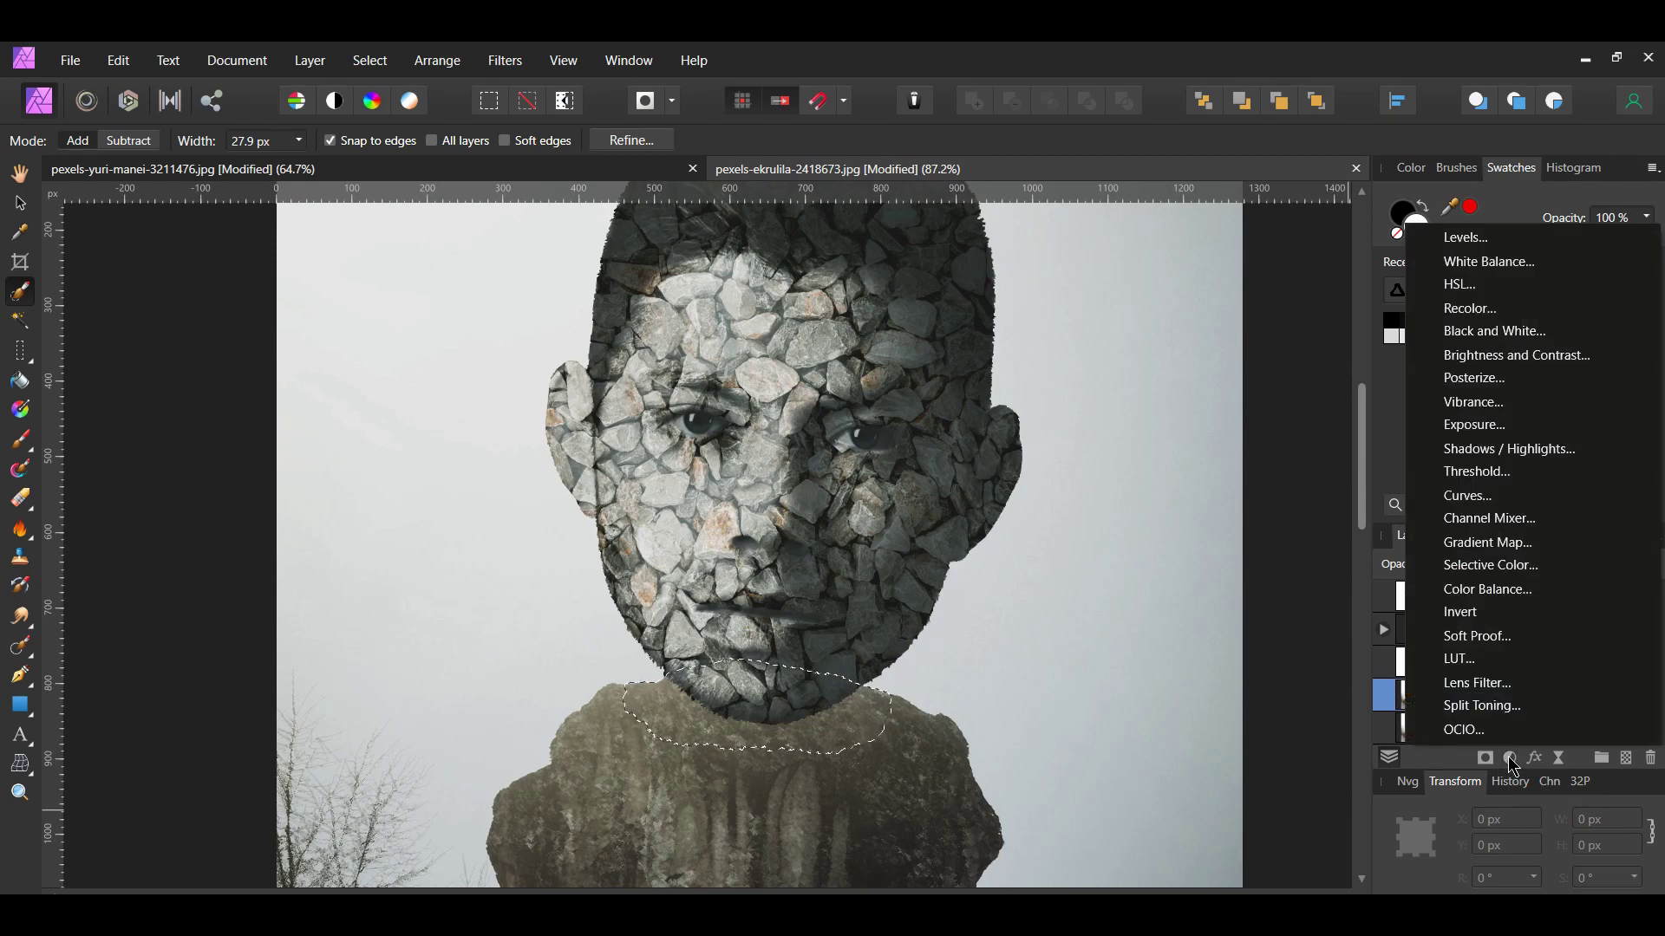
pyautogui.click(1526, 356)
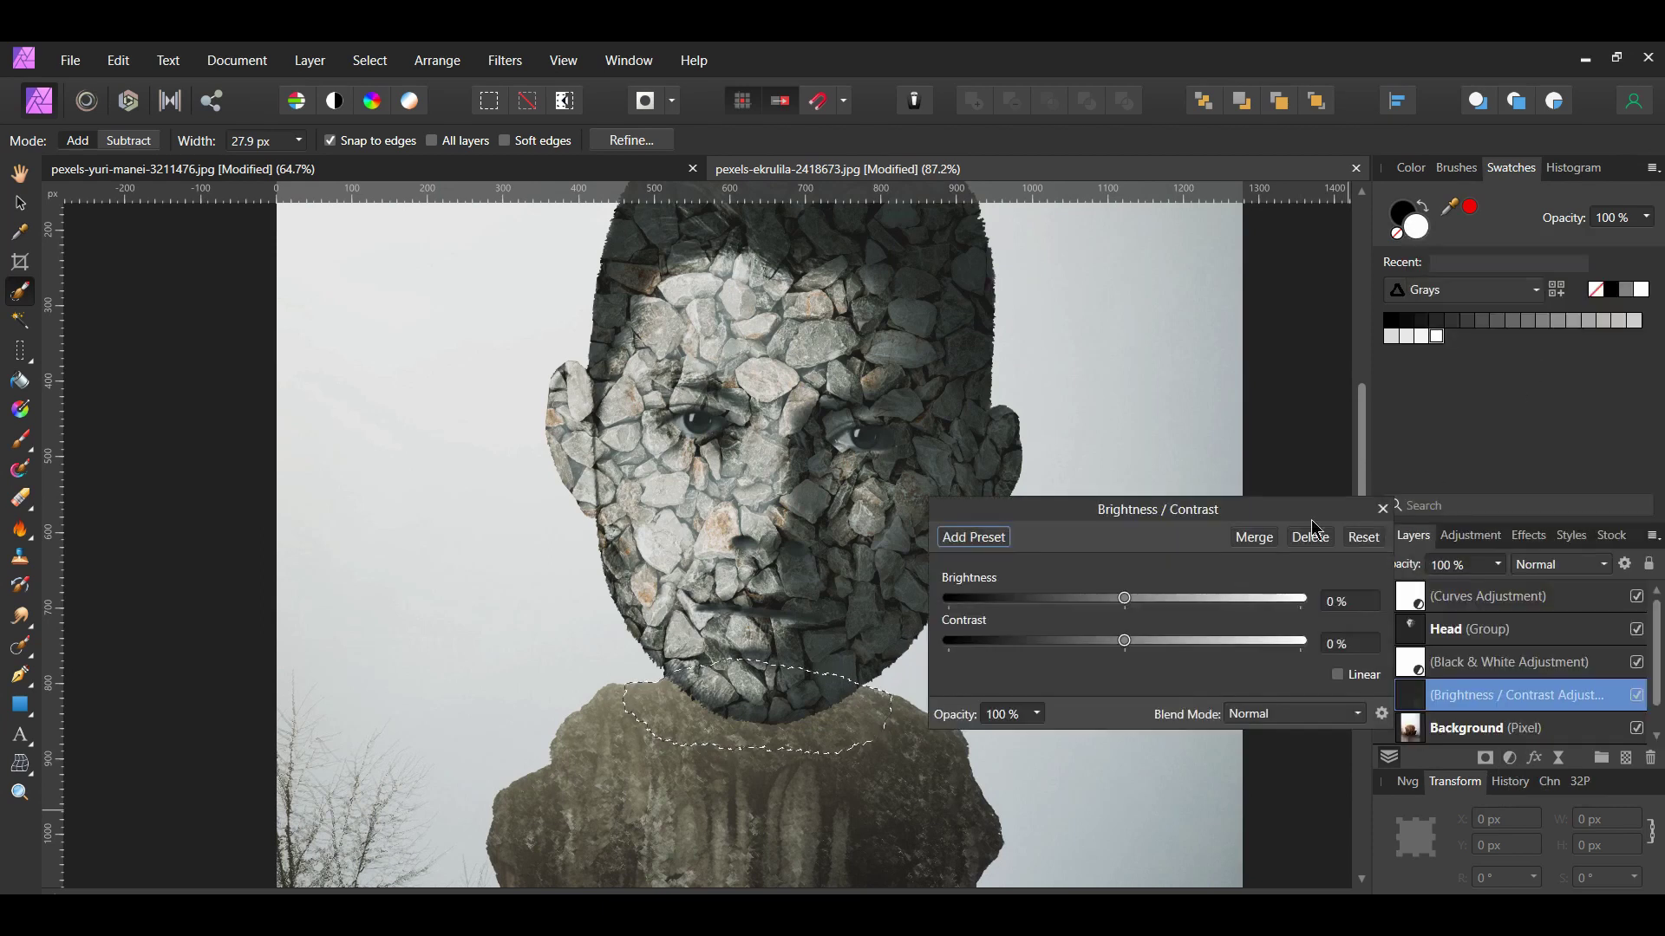
pyautogui.moveTo(1164, 524); pyautogui.dragTo(1272, 324)
pyautogui.click(1453, 396)
pyautogui.write('-44')
pyautogui.press('Return')
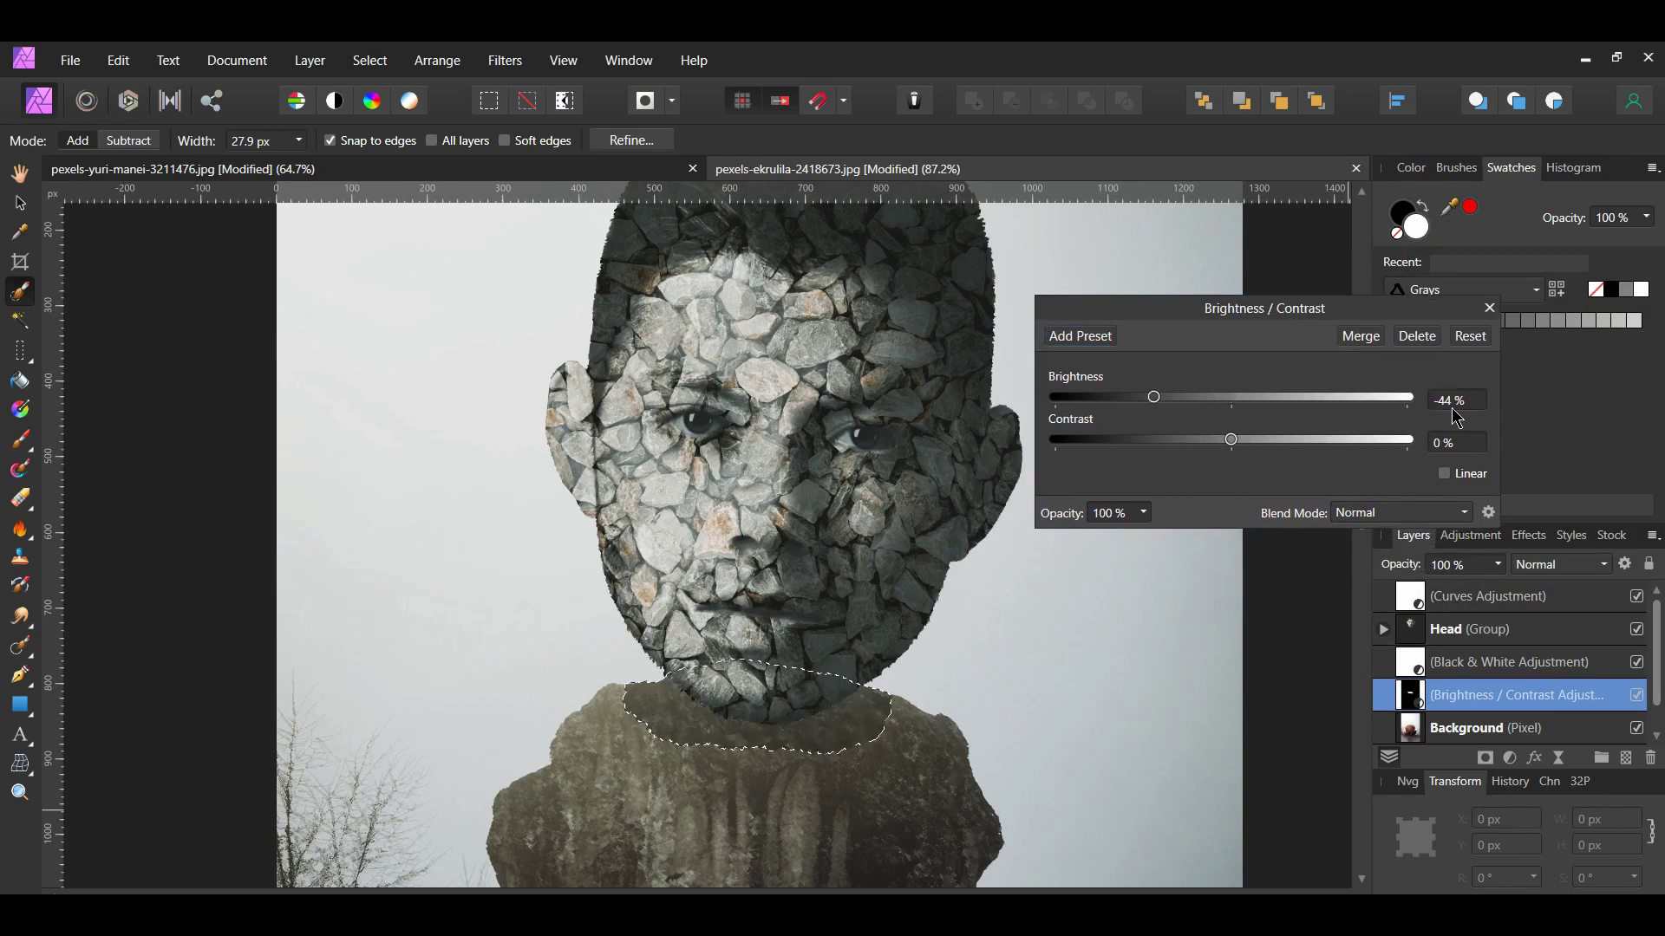
pyautogui.click(1454, 442)
pyautogui.write('-36')
pyautogui.press('Return')
pyautogui.click(1489, 308)
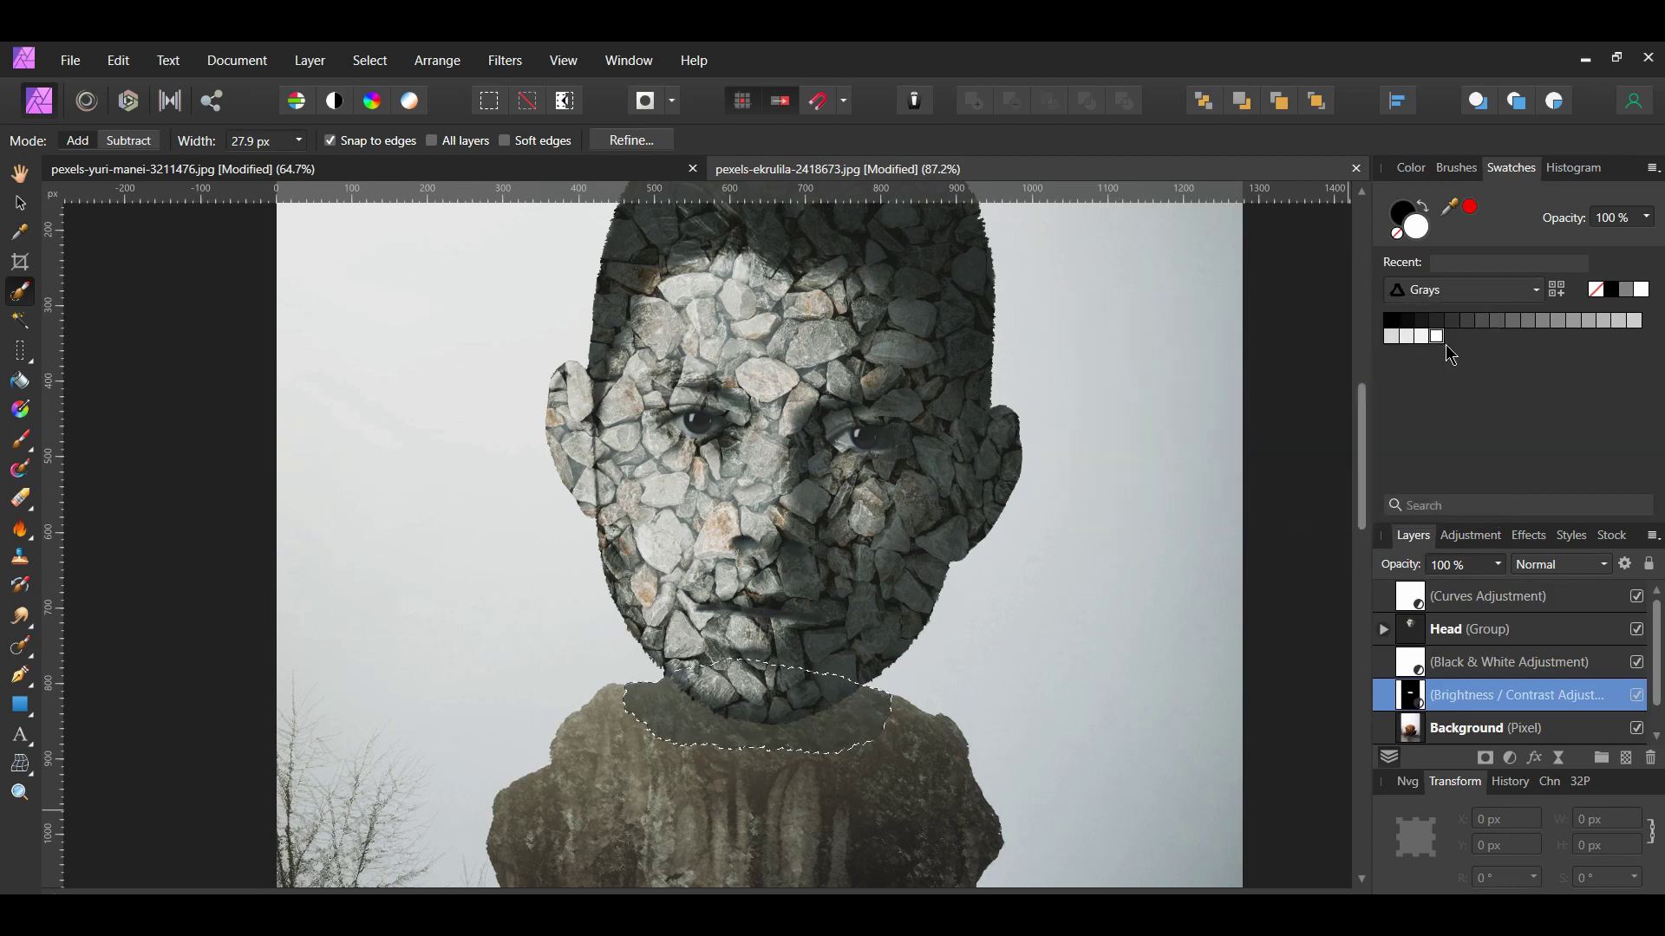
# - Apply a Gaussian Blur with a 5 px radius to the chin shadow
pyautogui.click(515, 64)
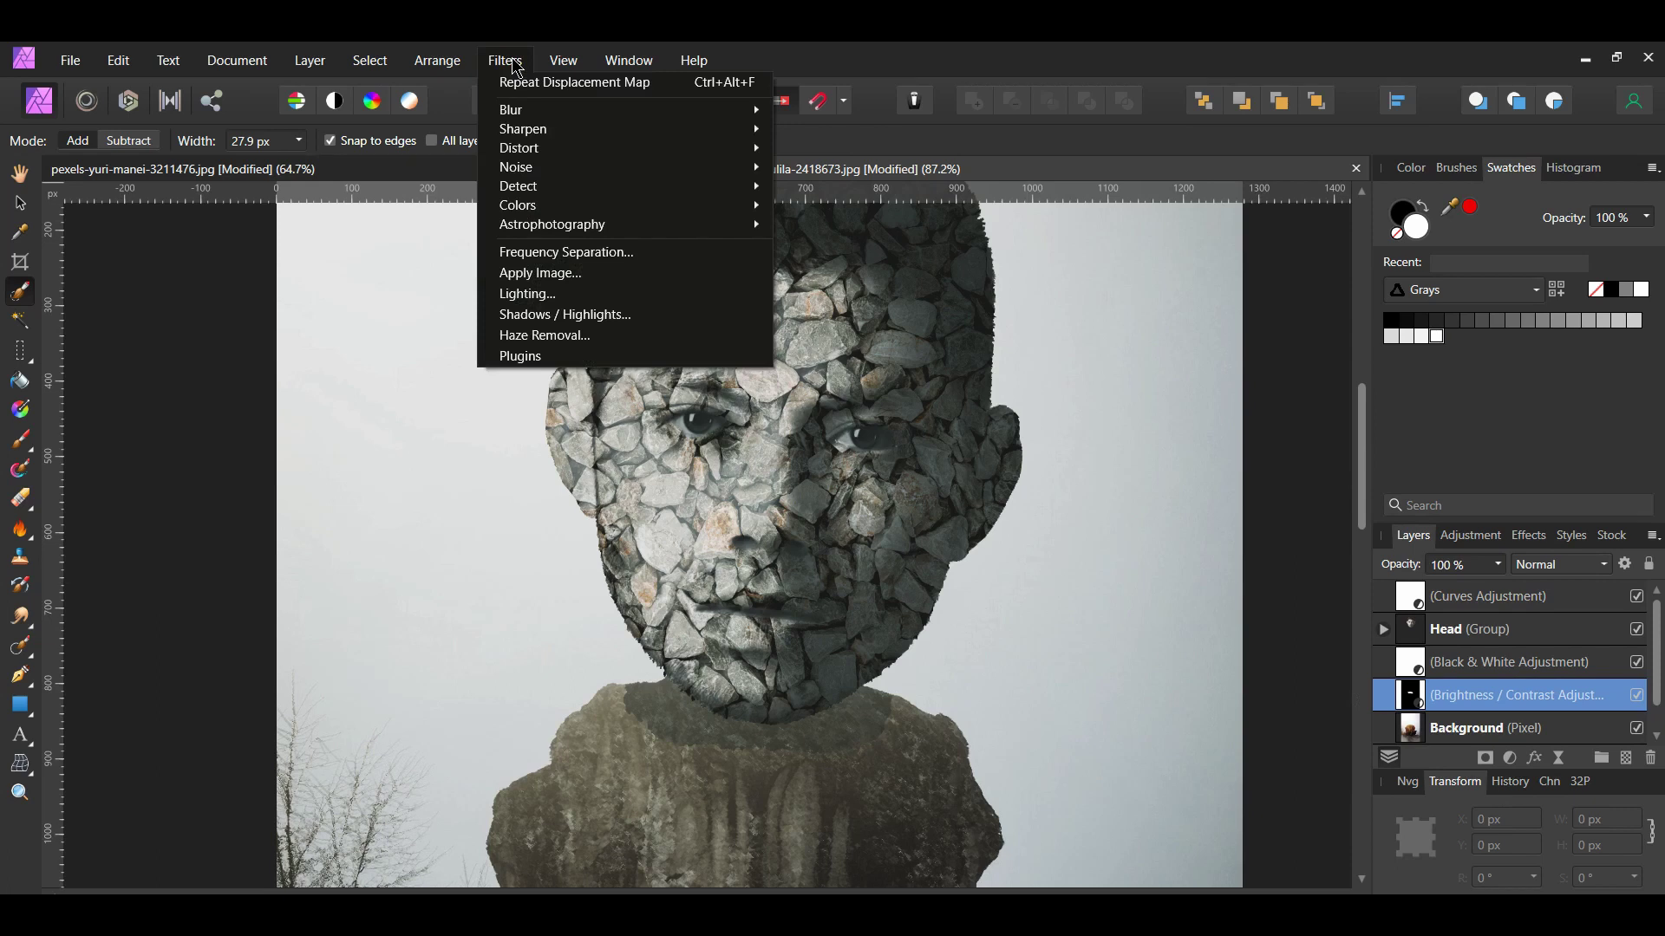
pyautogui.moveTo(678, 113)
pyautogui.click(824, 132)
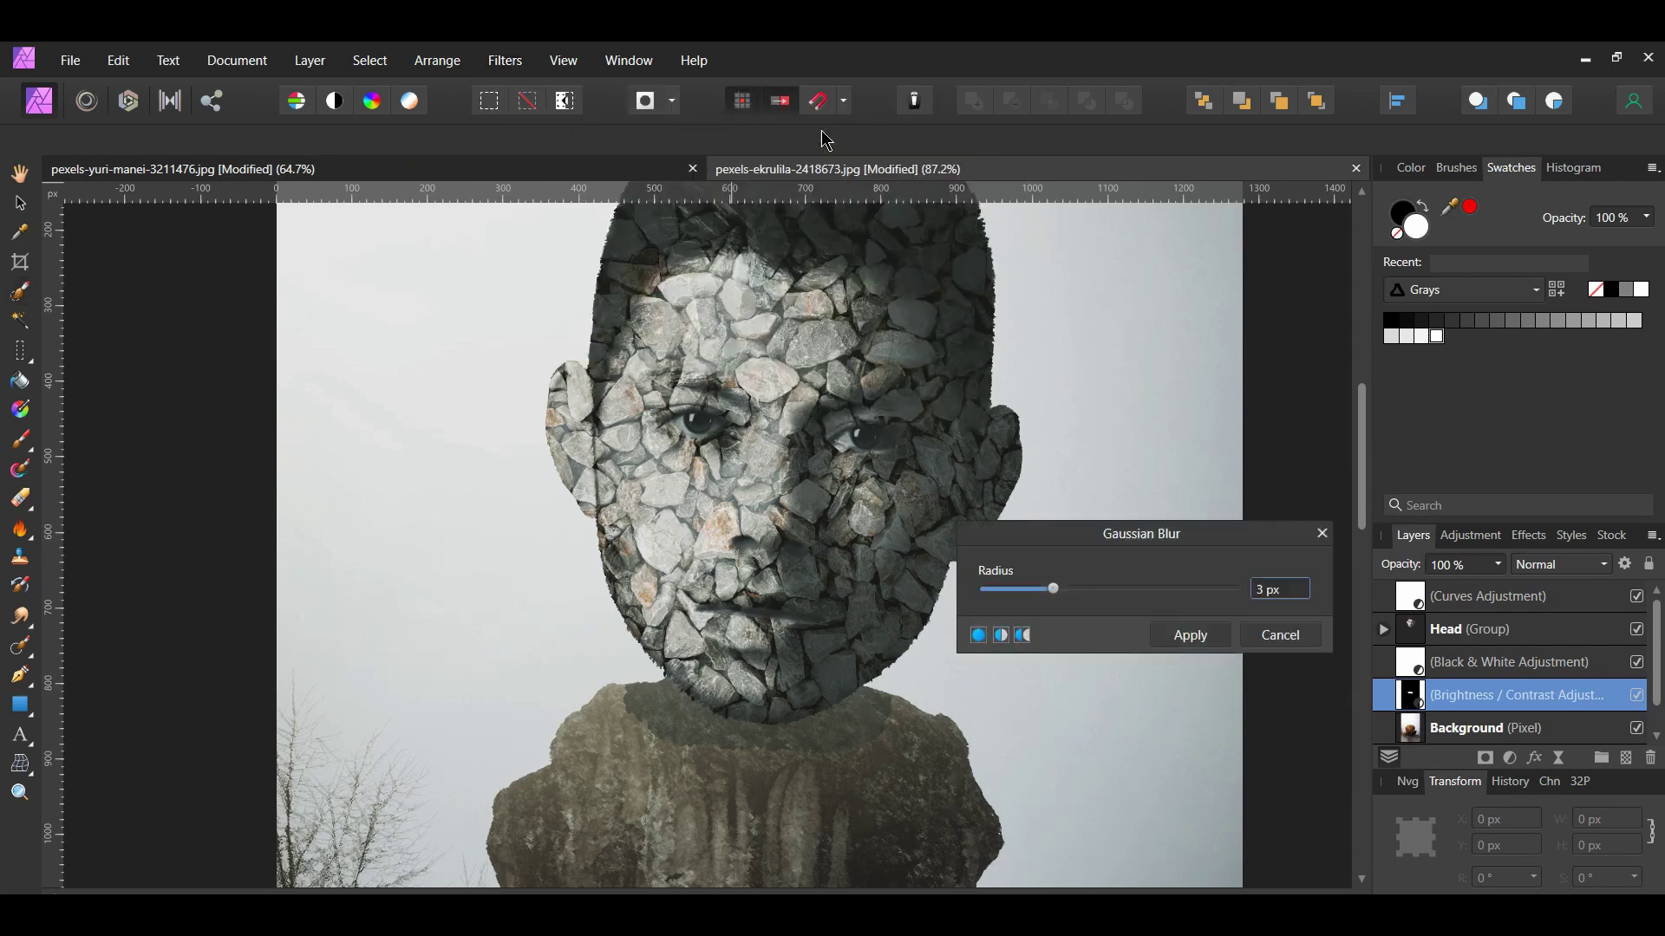
pyautogui.click(1292, 592)
pyautogui.write('5')
pyautogui.press('Return')
pyautogui.click(1190, 635)
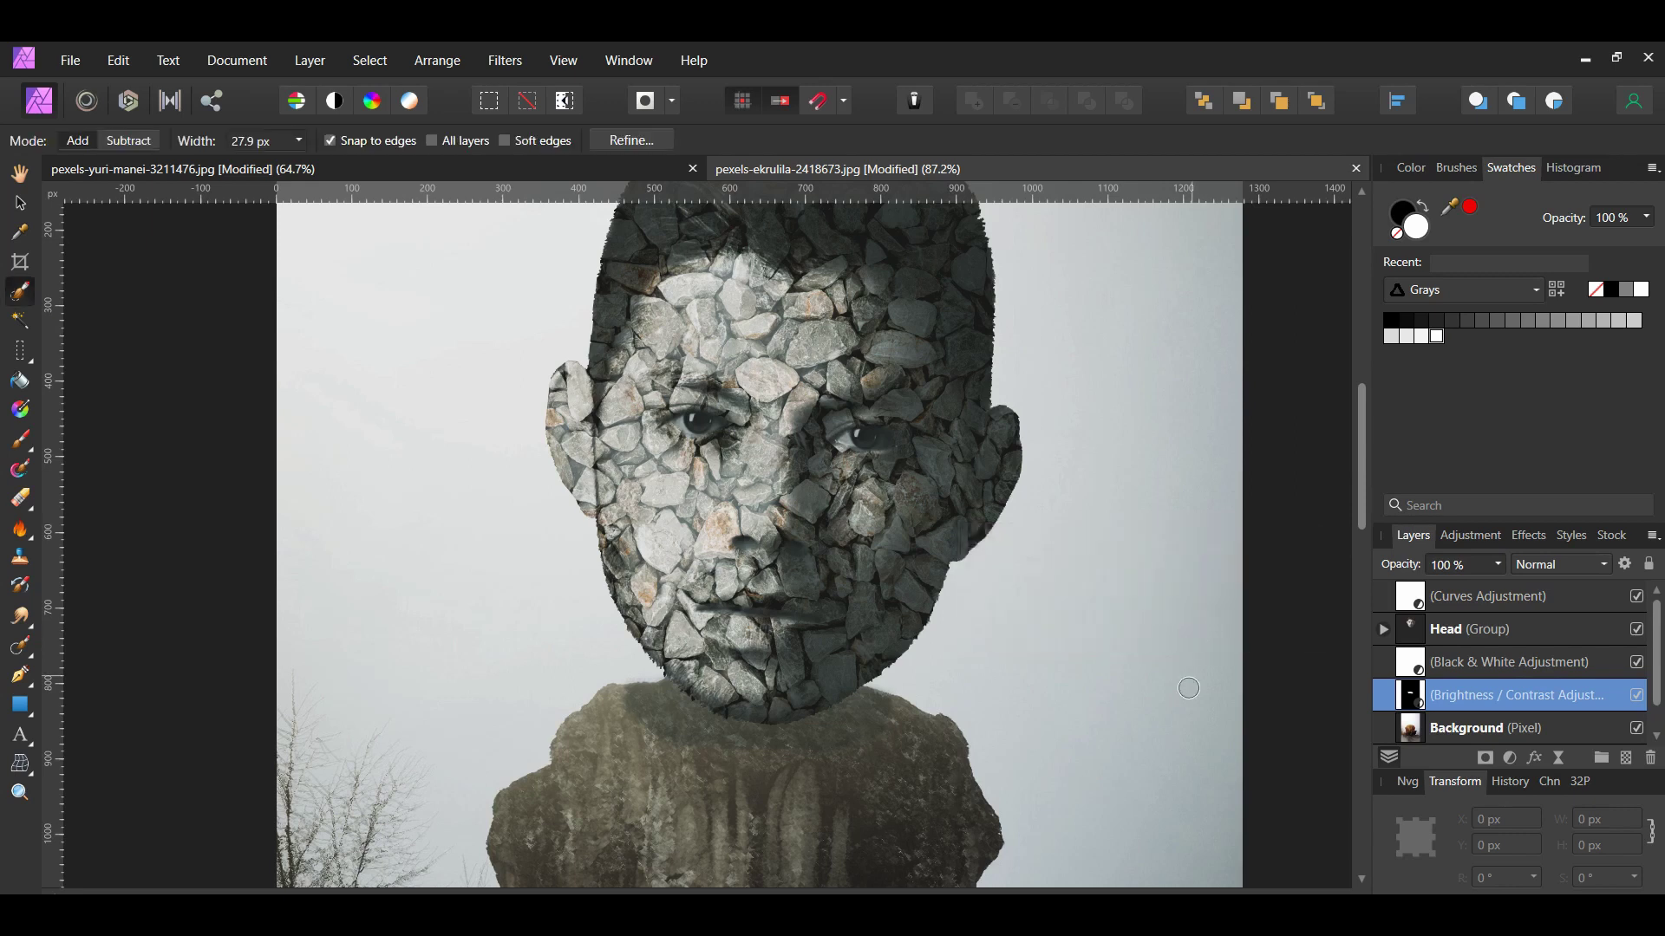
# - Fit the whole image in view, switch to the Move tool and deselect layers
pyautogui.hotkey('ctrl', '0')
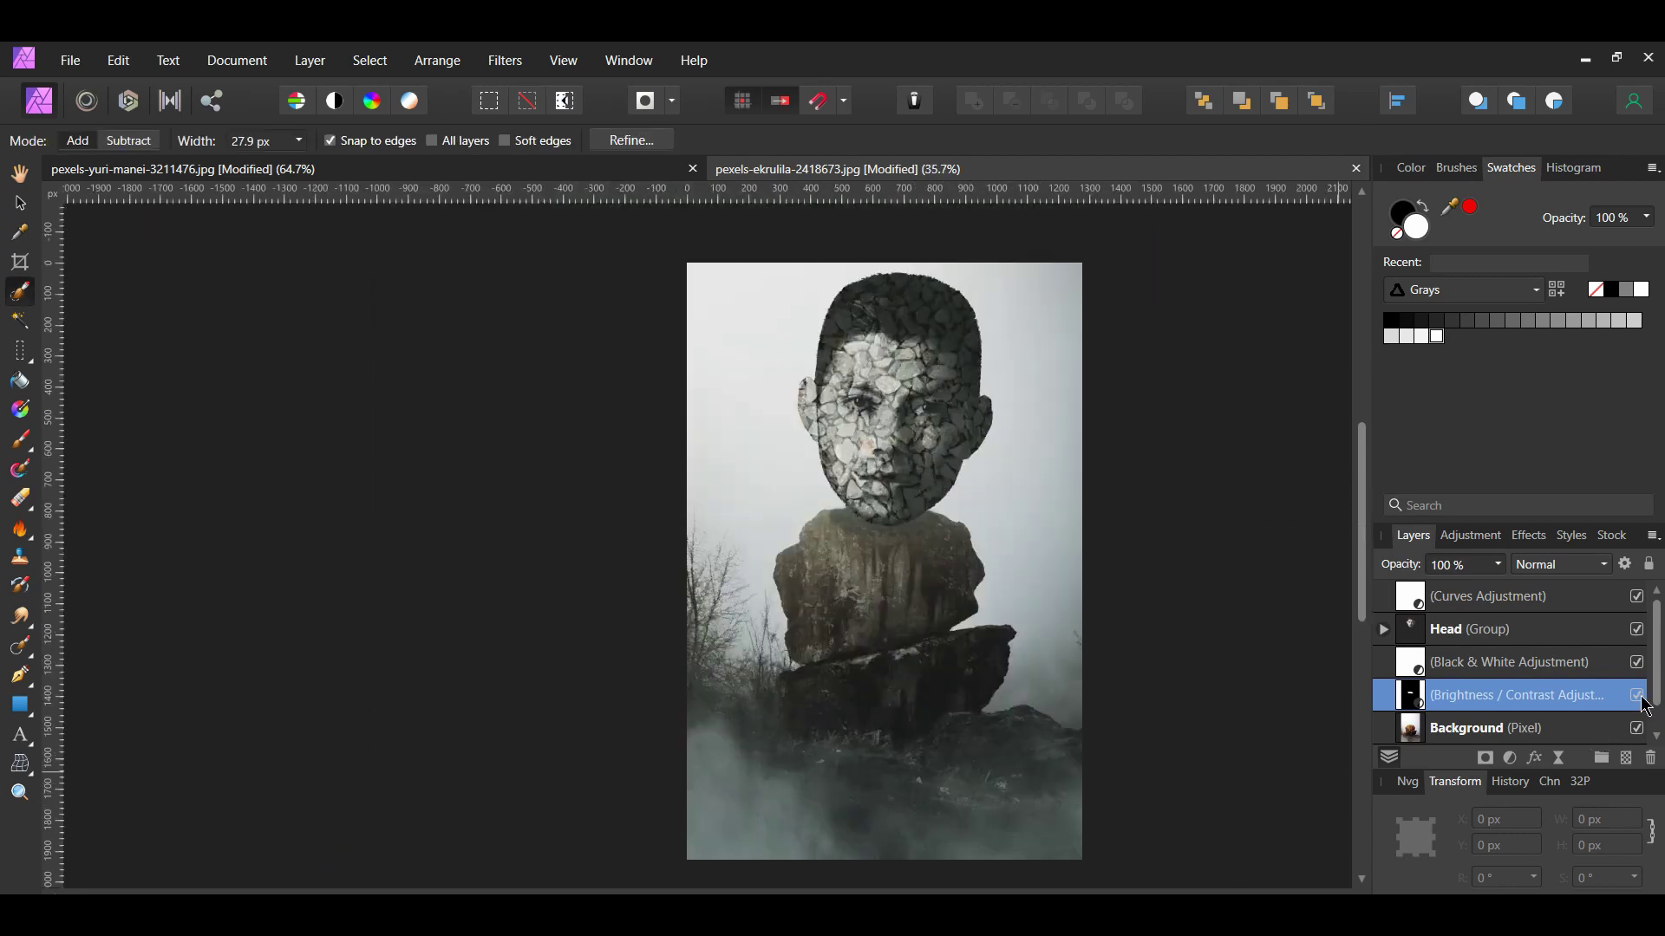
pyautogui.press('v')
pyautogui.hotkey('ctrl', 'alt', 'd')
pyautogui.hscroll(3, 708, 538)
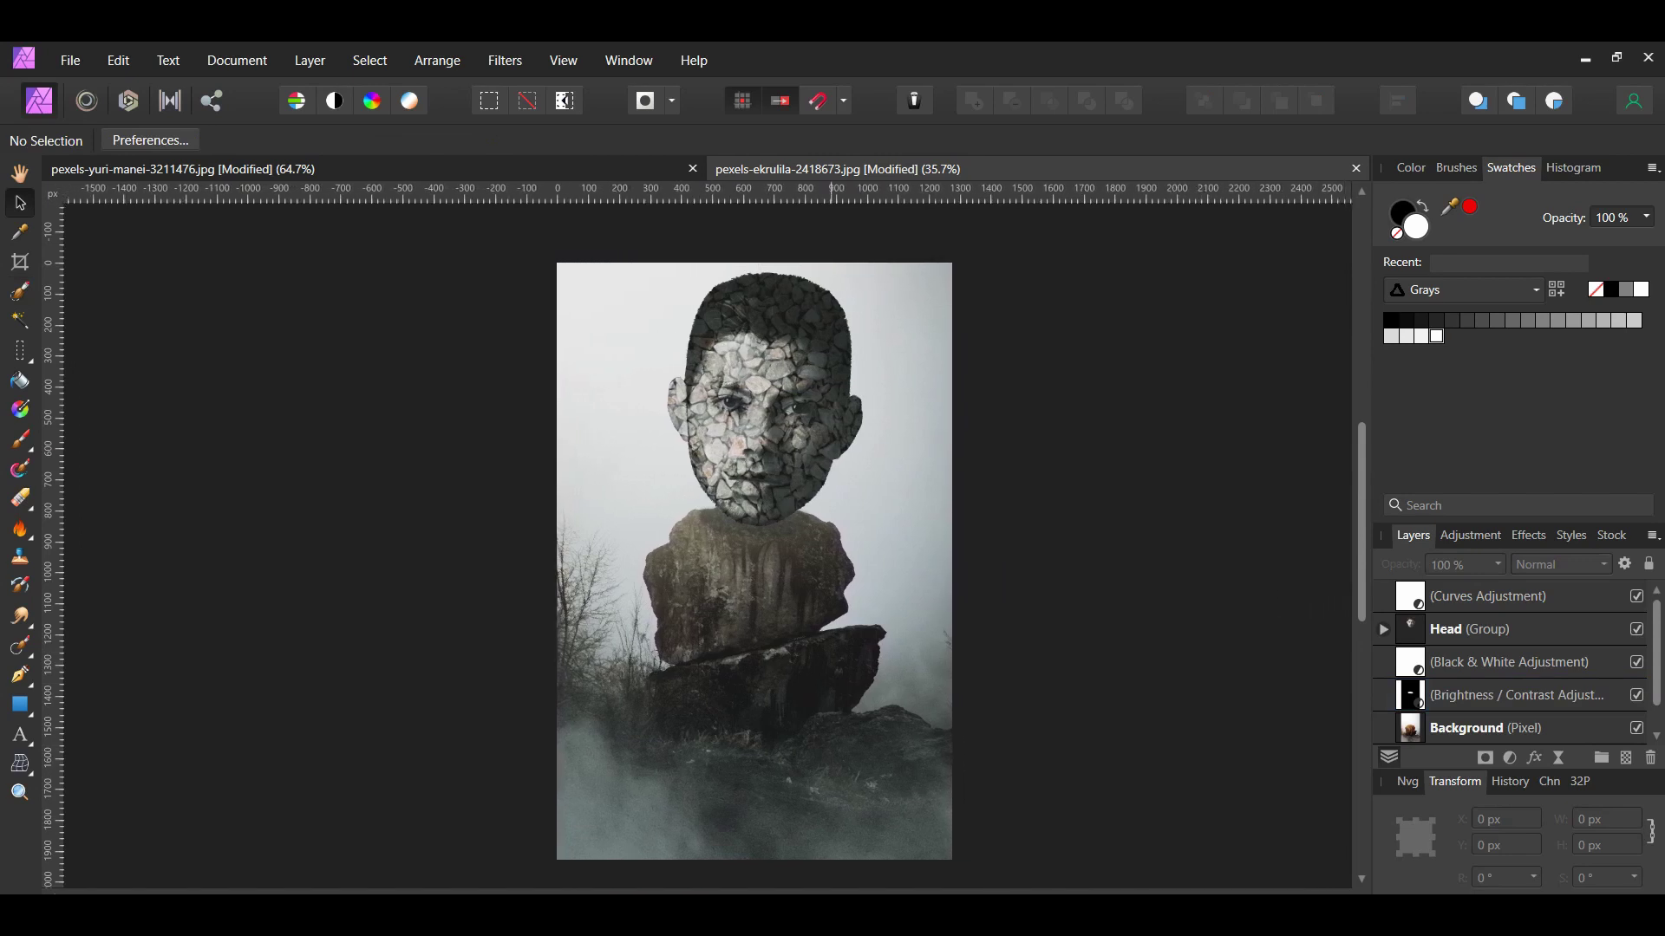